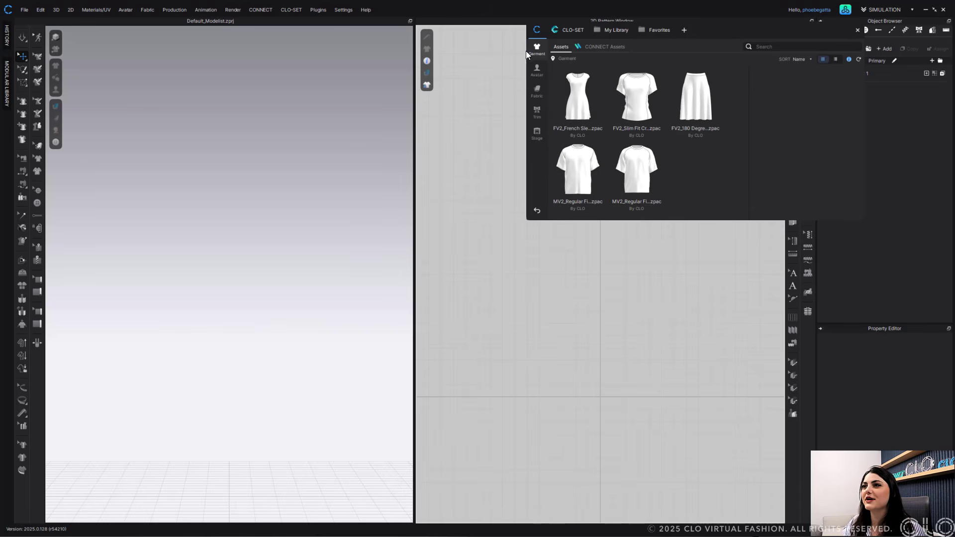
- Load the female avatar FV2.1_Yuna from the asset library and close the library window
left_click(538, 71)
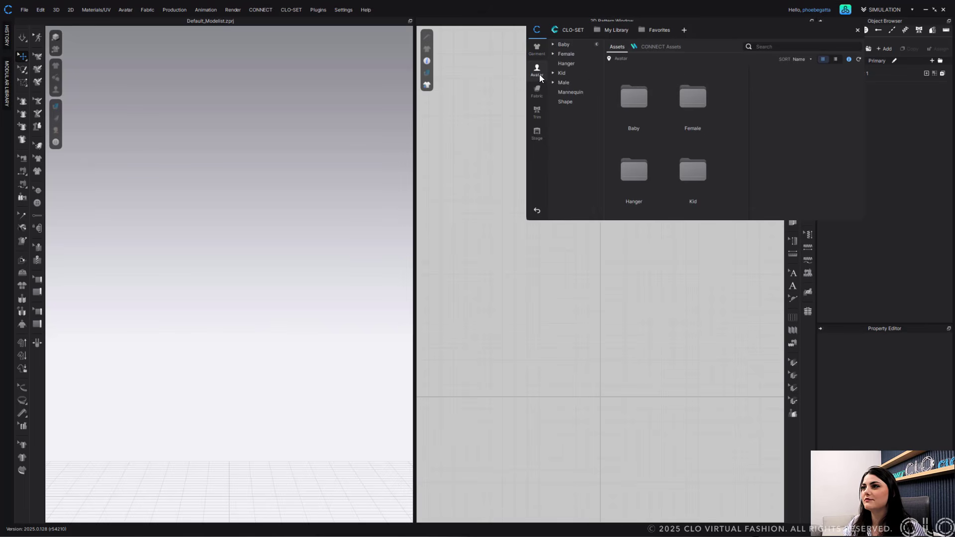
double_click(688, 101)
double_click(637, 178)
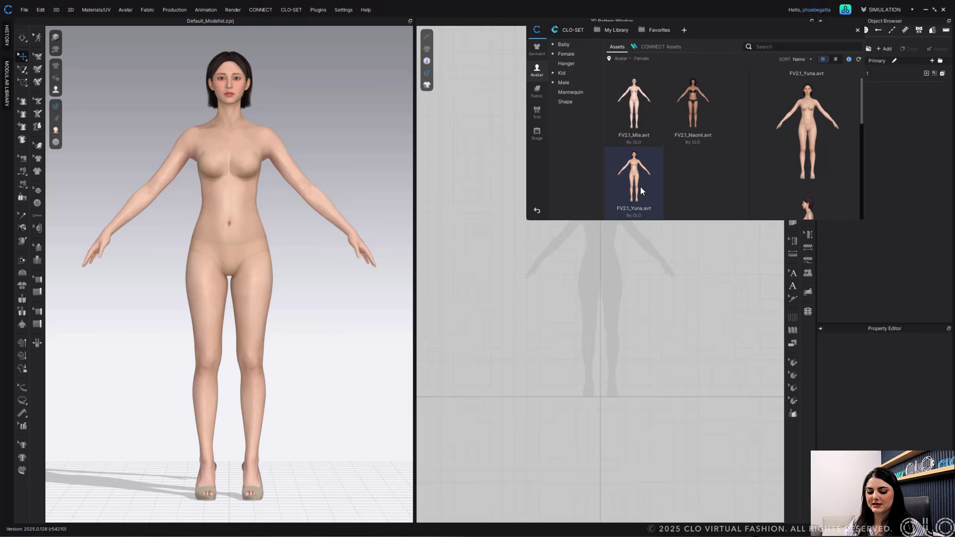
left_click(858, 30)
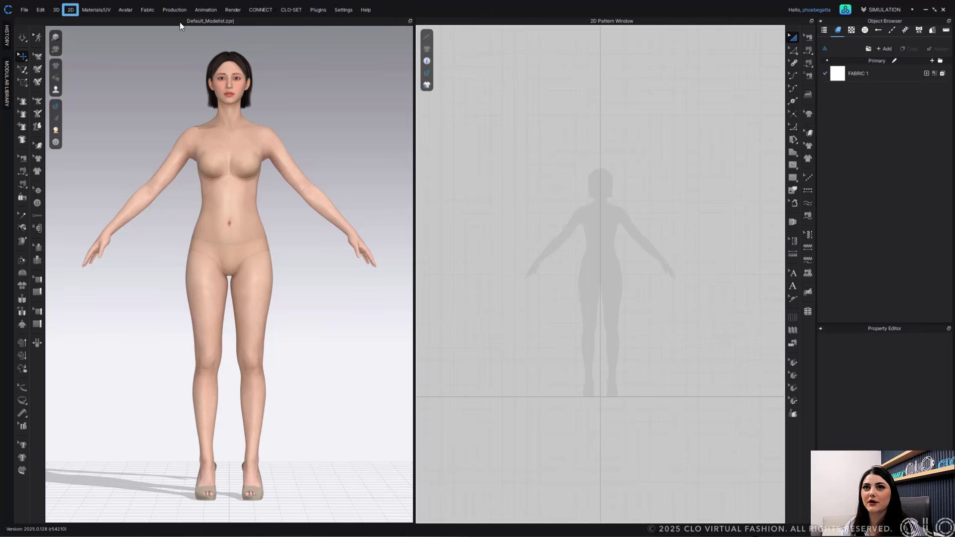
- Open the Pattern Drafter with T-Shirt as the garment type
left_click(70, 10)
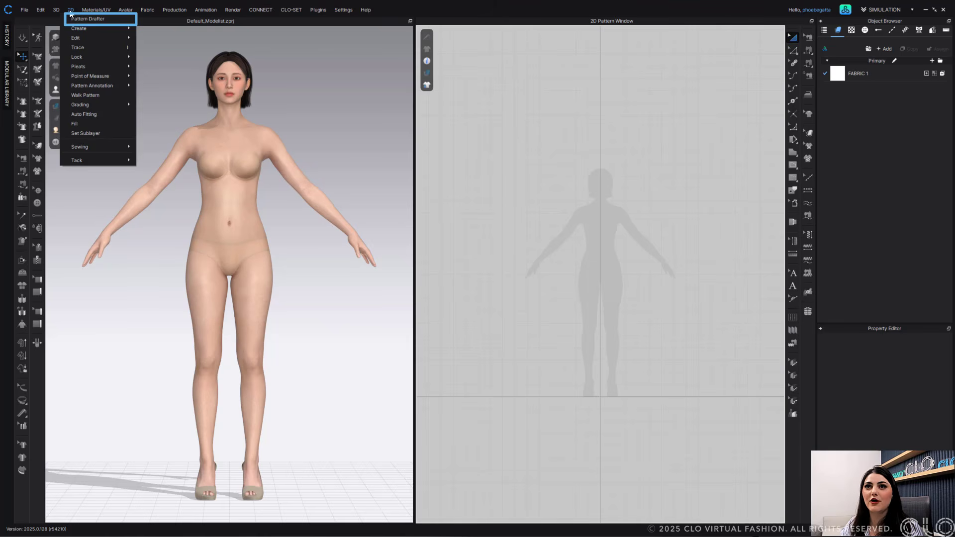
left_click(118, 20)
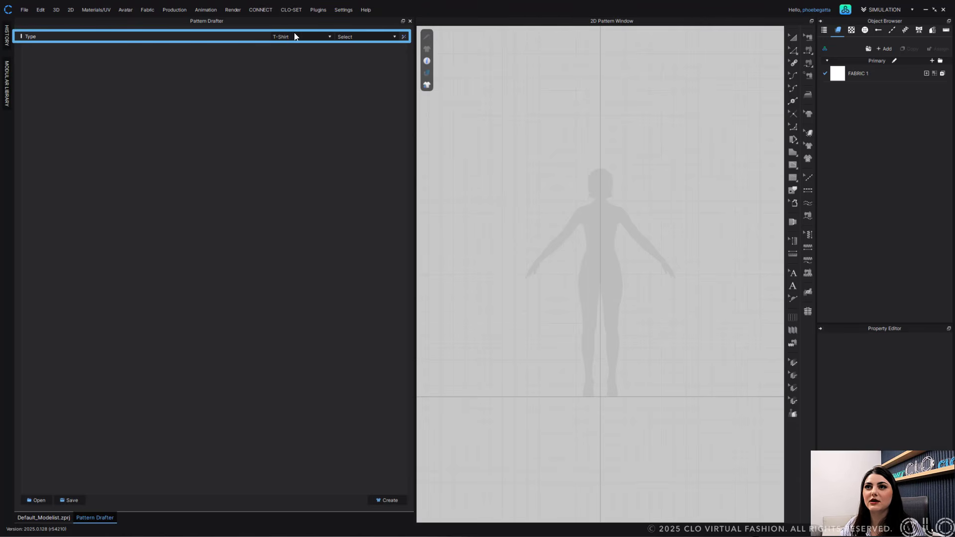
left_click(330, 36)
left_click(234, 38)
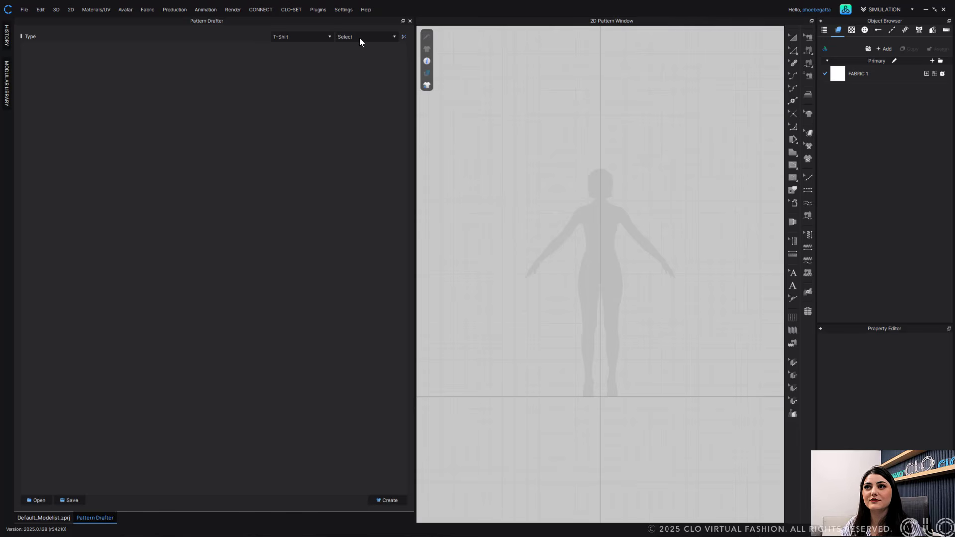
- Set the T-Shirt style to Drop Shoulder to generate the pattern
left_click(393, 38)
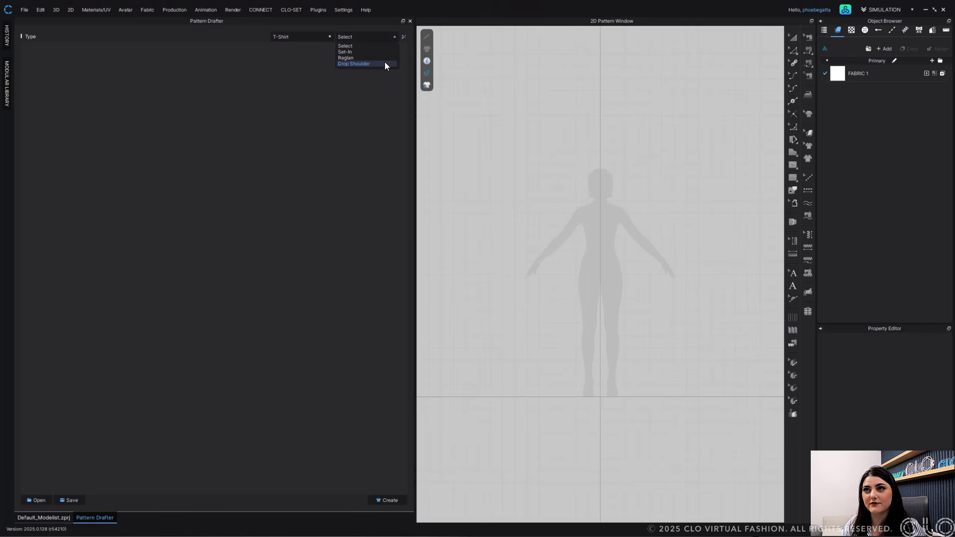
left_click(372, 30)
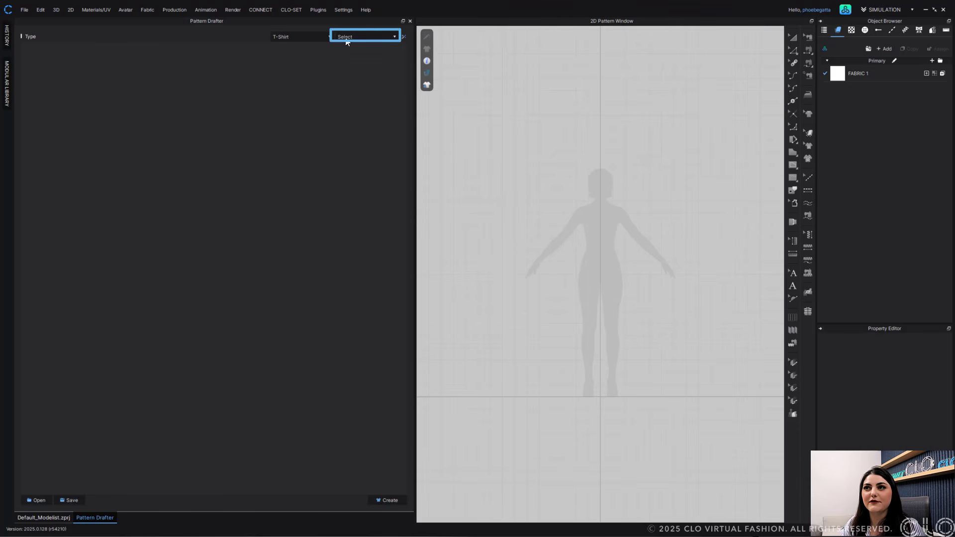
left_click(391, 39)
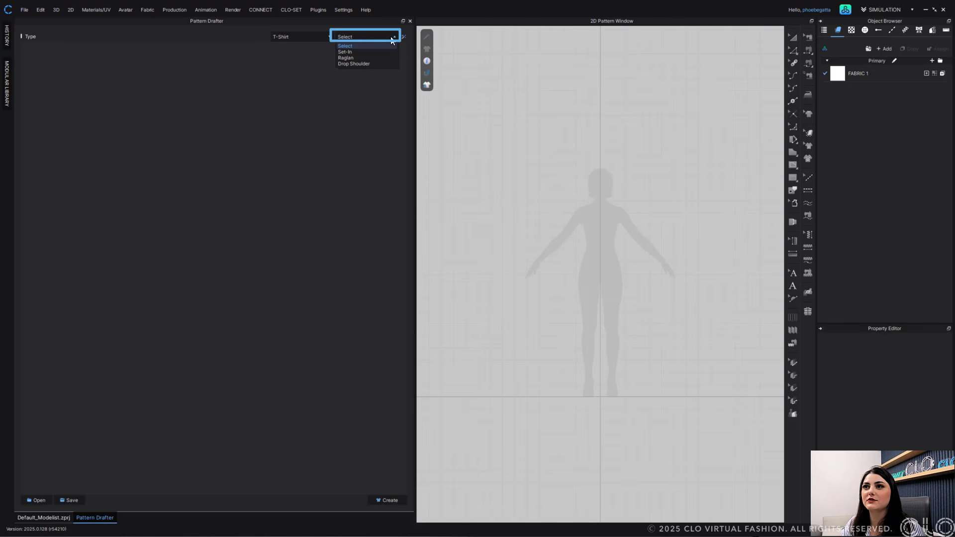
left_click(366, 66)
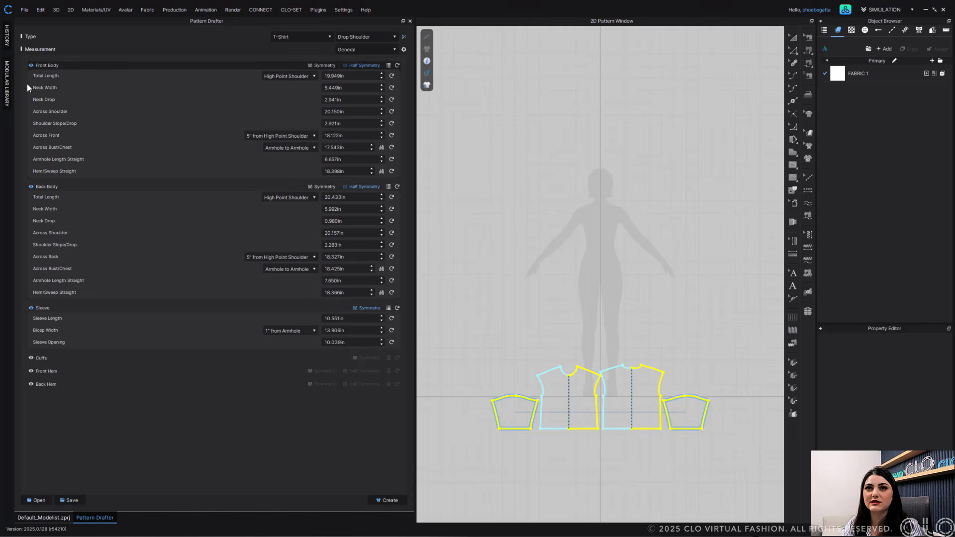
left_click(30, 66)
left_click(30, 66)
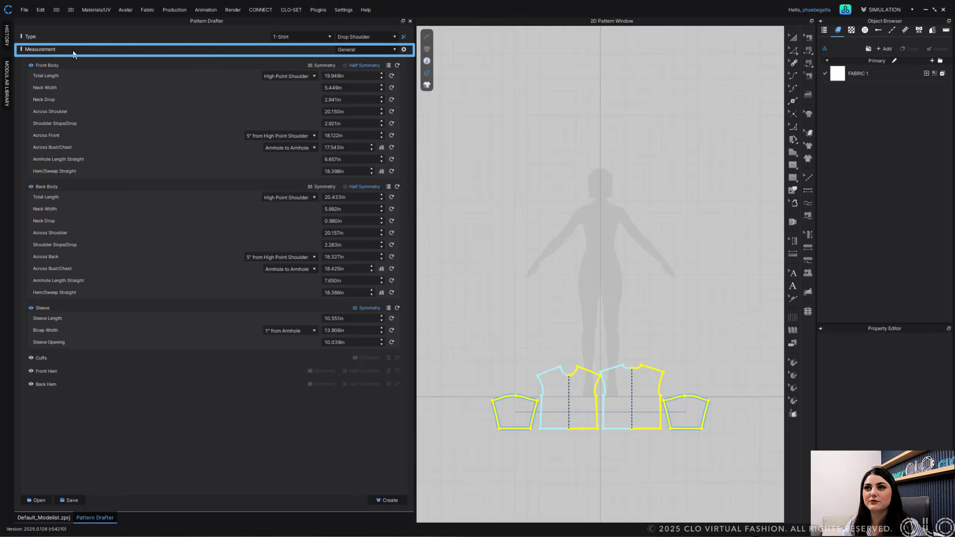
- Switch the measurement set to Simple and back to General
left_click(362, 52)
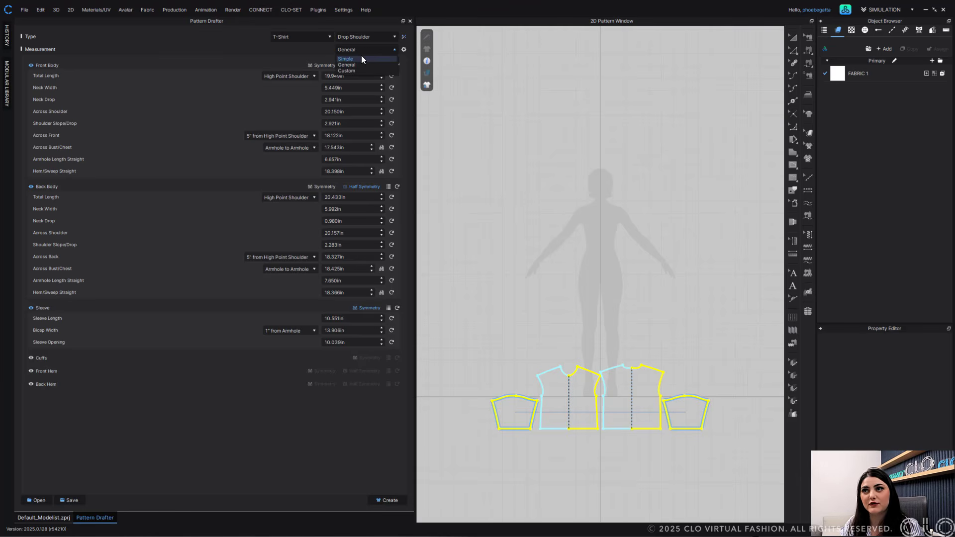
left_click(362, 59)
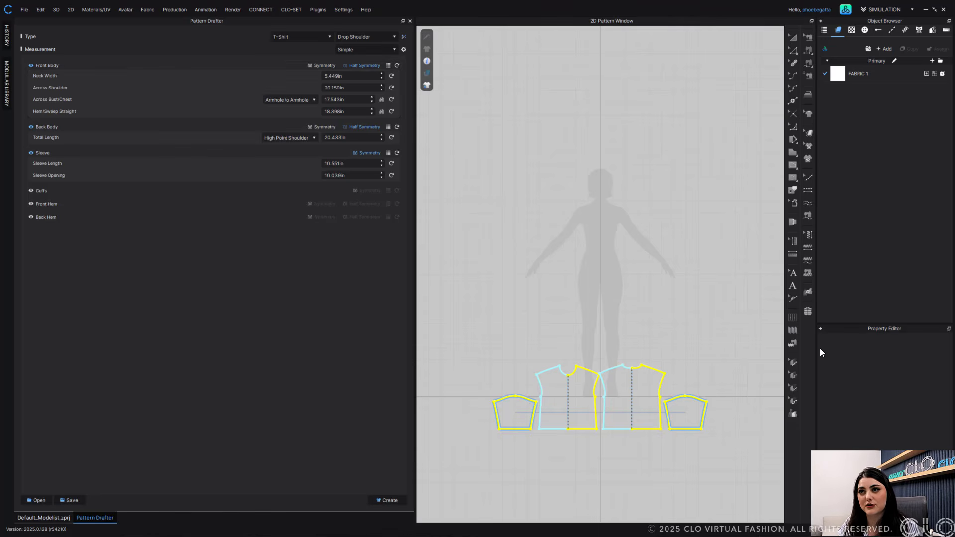
left_click(369, 49)
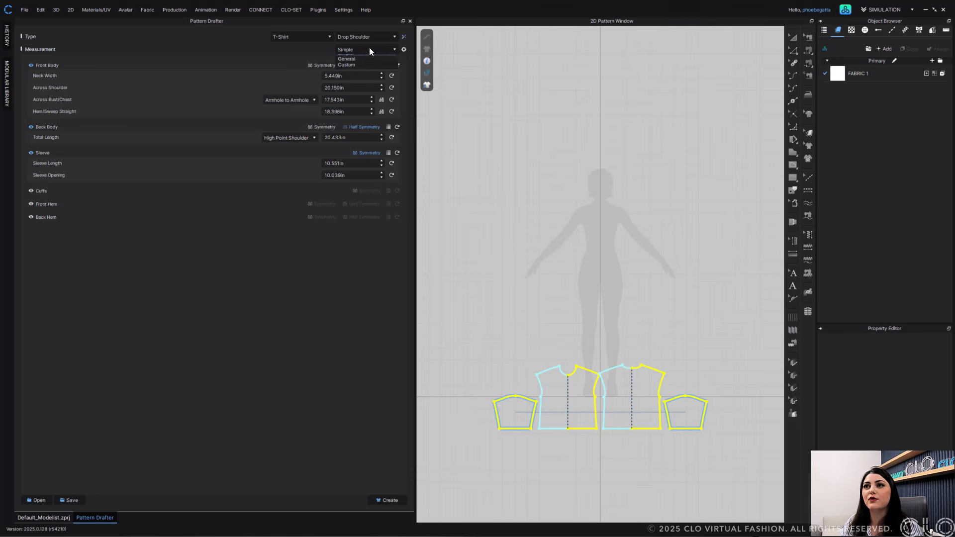
left_click(333, 67)
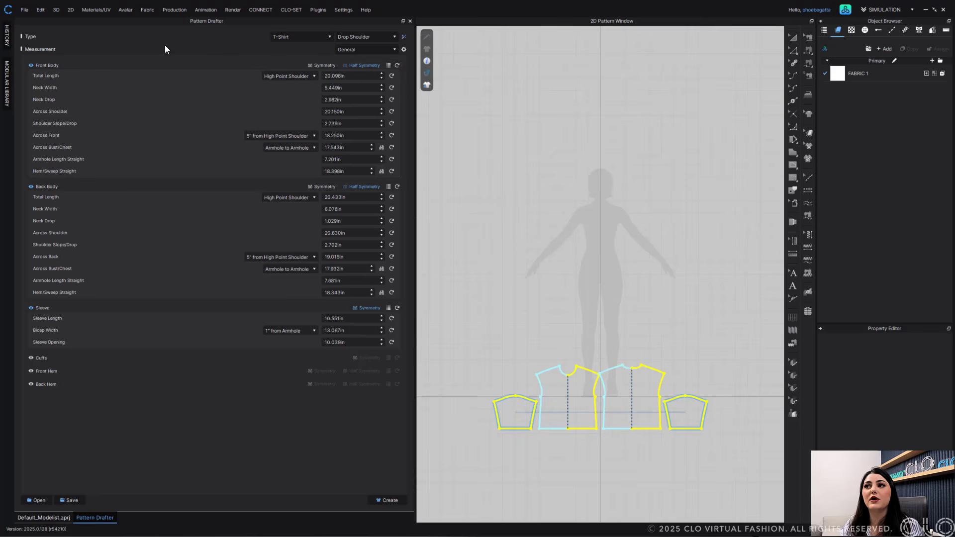
- Try a custom measurement set without Front Body Neck Drop, Across Shoulder and Shoulder Slope/Drop, then return to General
left_click(404, 50)
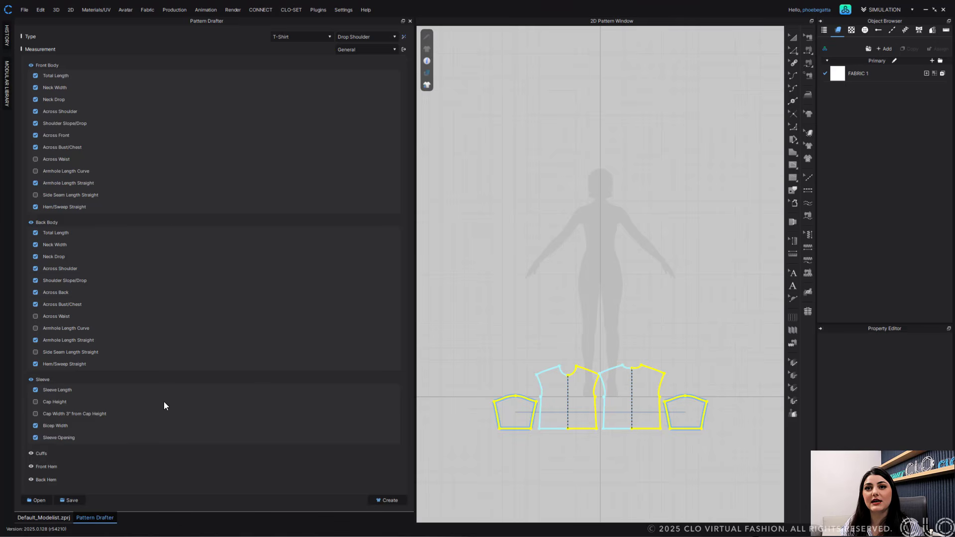
left_click(35, 124)
left_click(35, 111)
left_click(35, 100)
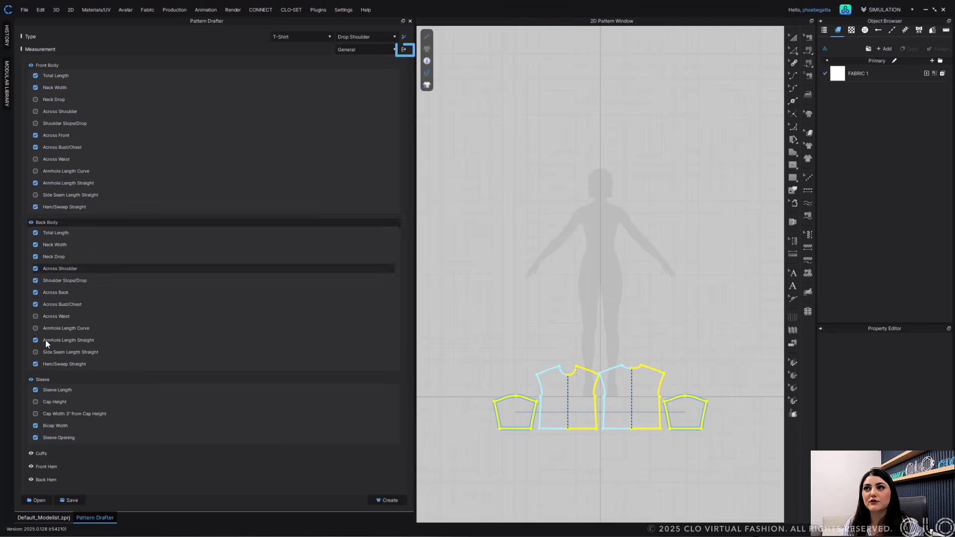
left_click(404, 50)
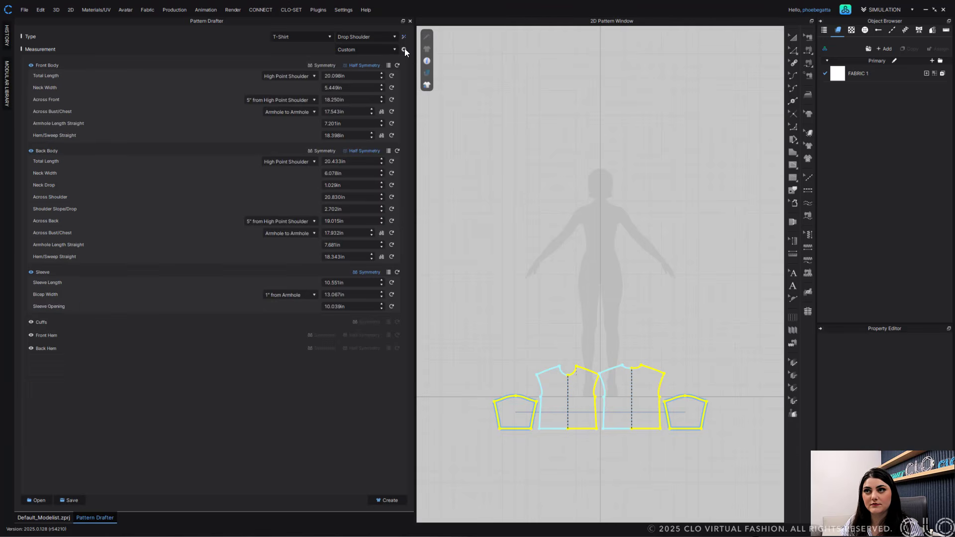
left_click(381, 48)
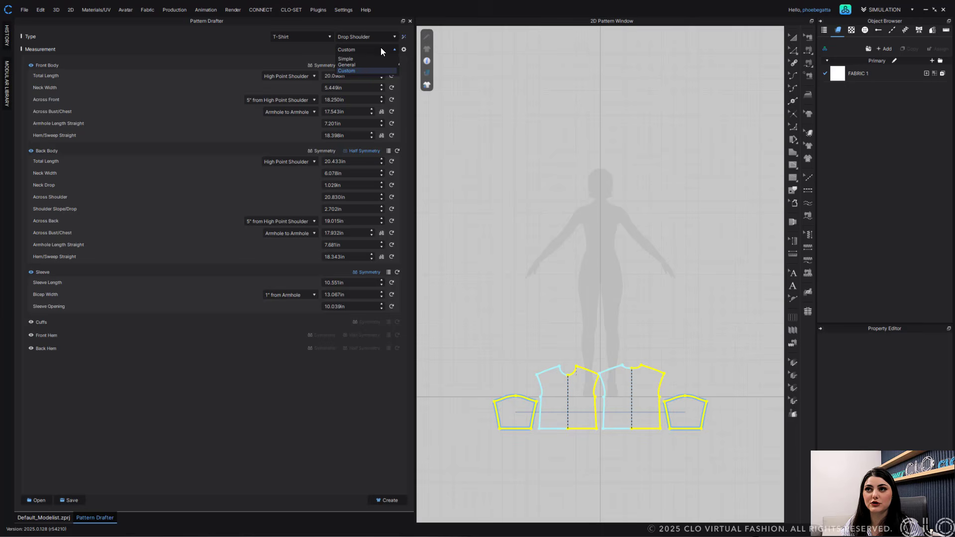
left_click(361, 64)
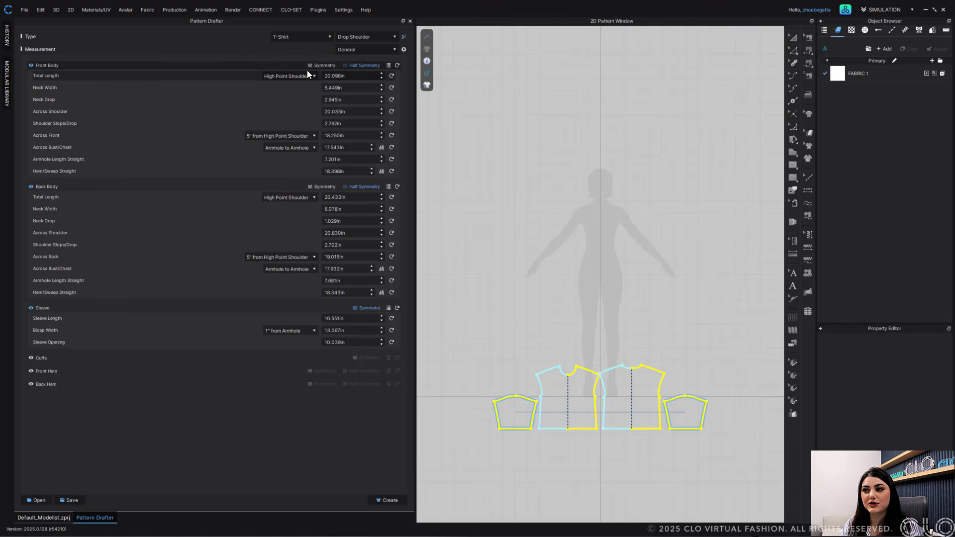
- Try the Front Body symmetry options, then reset the Front Body and Back Body measurements to default
left_click(322, 65)
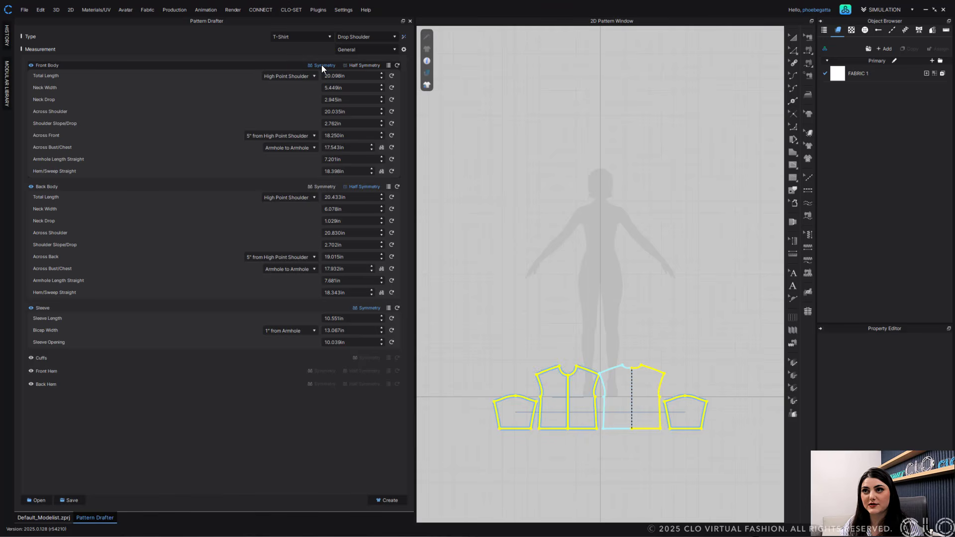
left_click(351, 66)
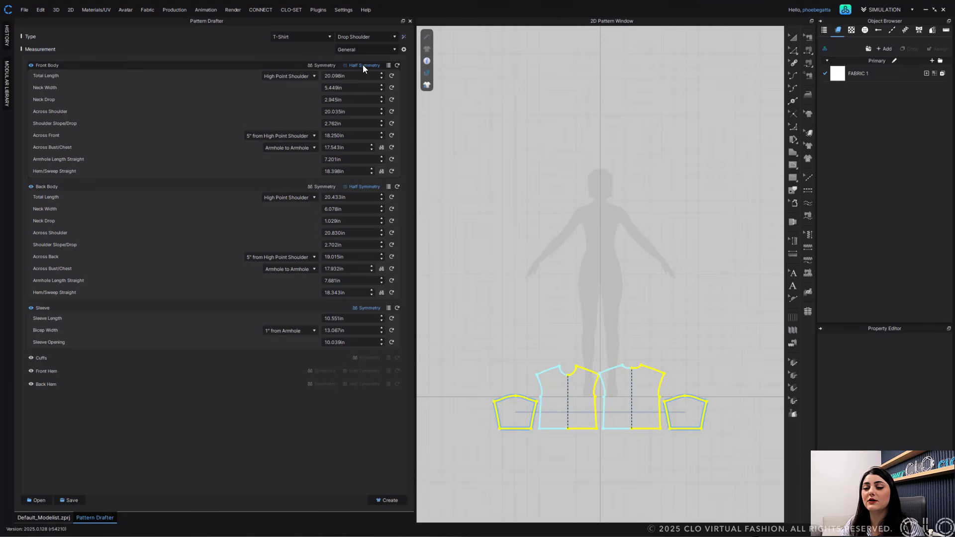
left_click(390, 66)
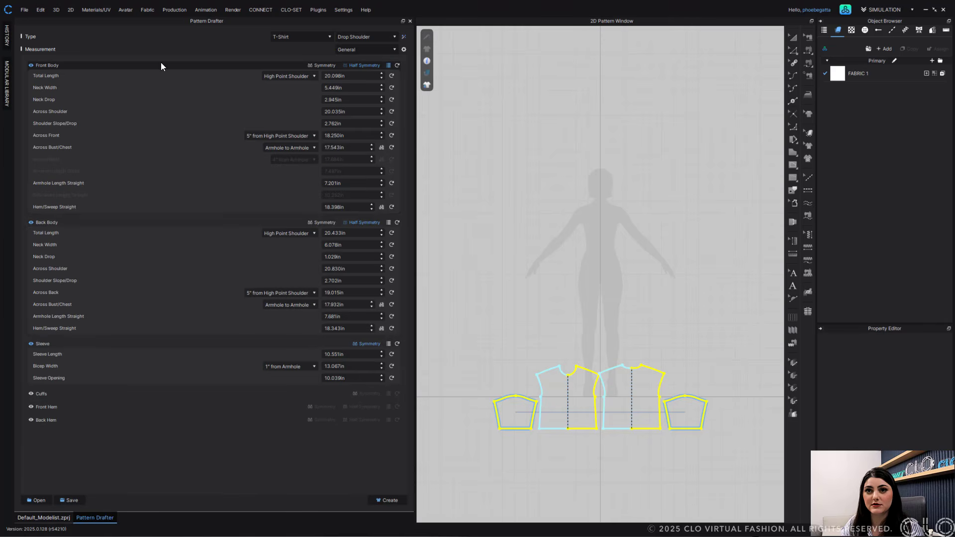
left_click(389, 65)
left_click(397, 66)
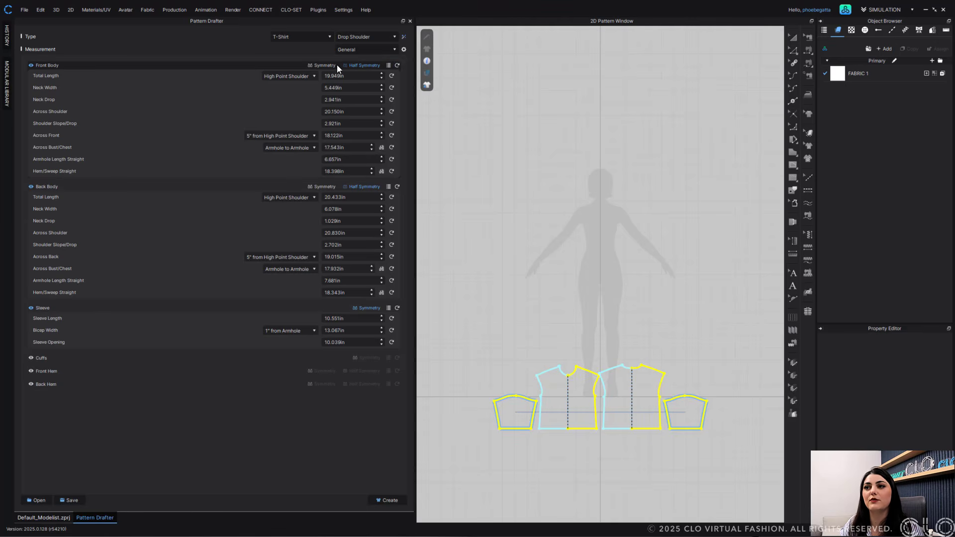
left_click(397, 187)
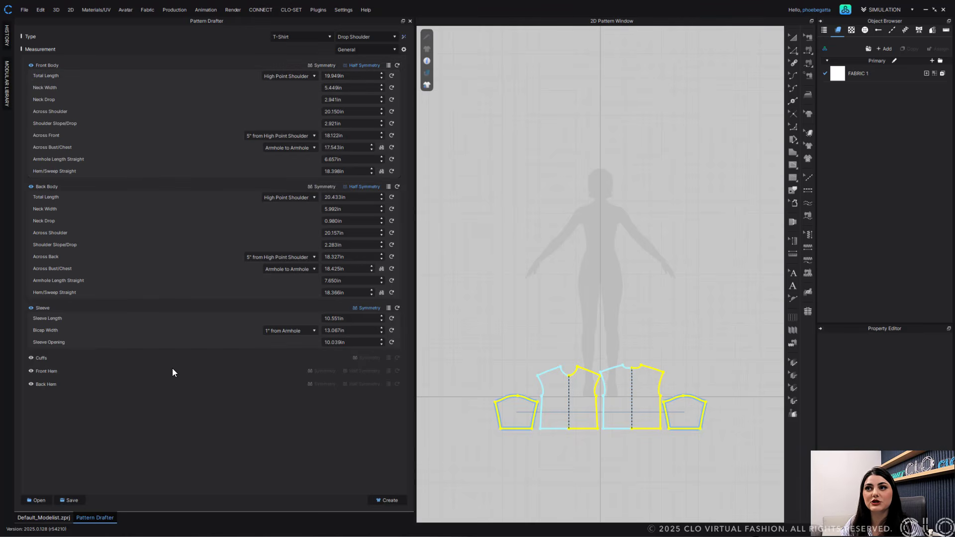
- Review the reference options for Total Length, Across Front and Across Bust/Chest measurements
left_click(313, 76)
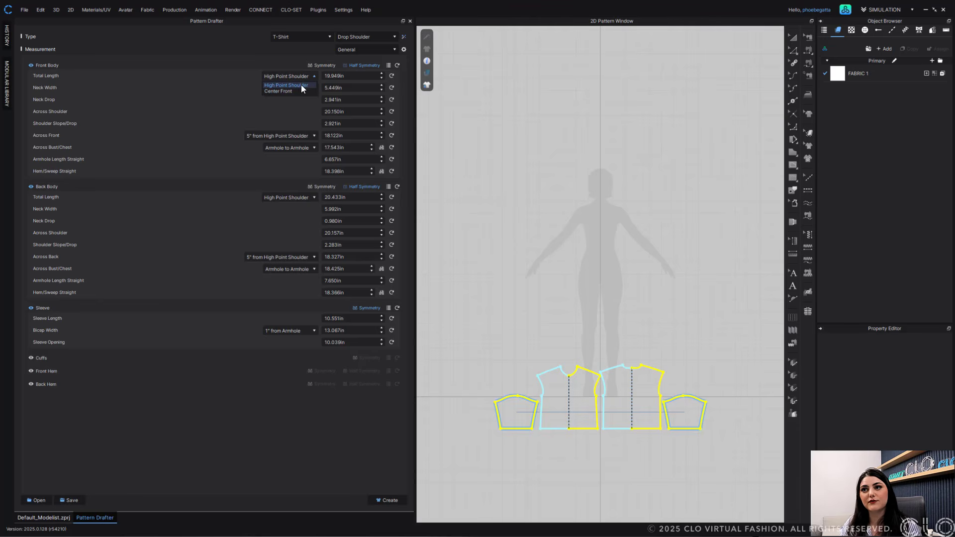
left_click(297, 136)
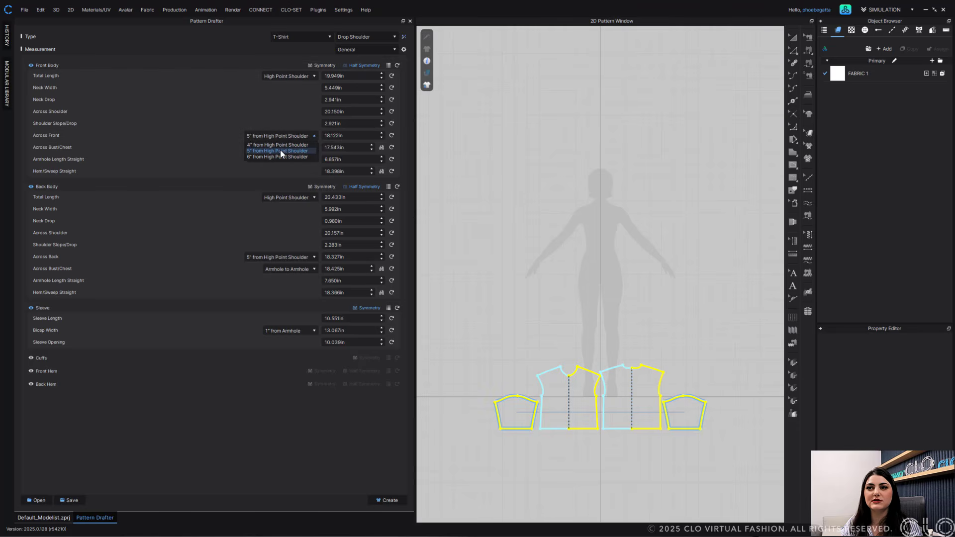
left_click(282, 151)
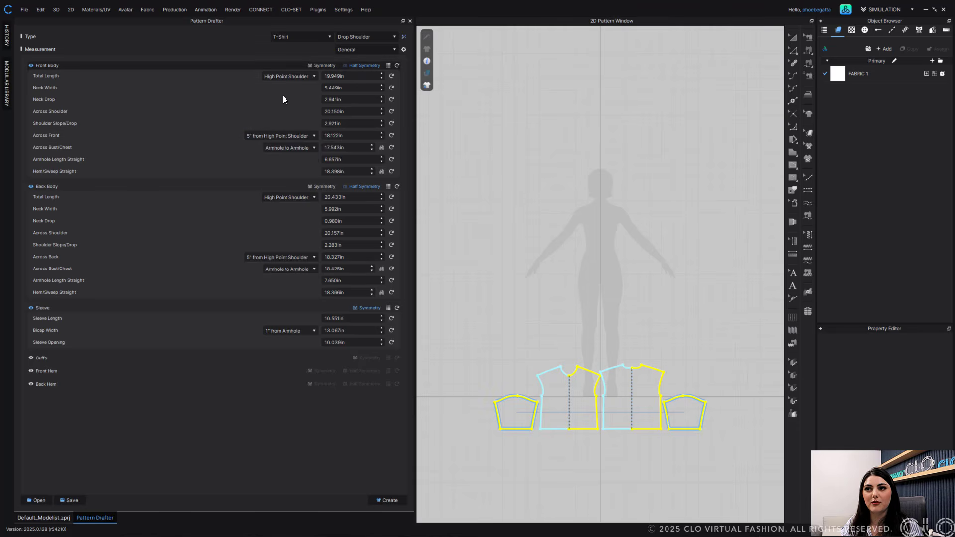
left_click(288, 148)
left_click(273, 165)
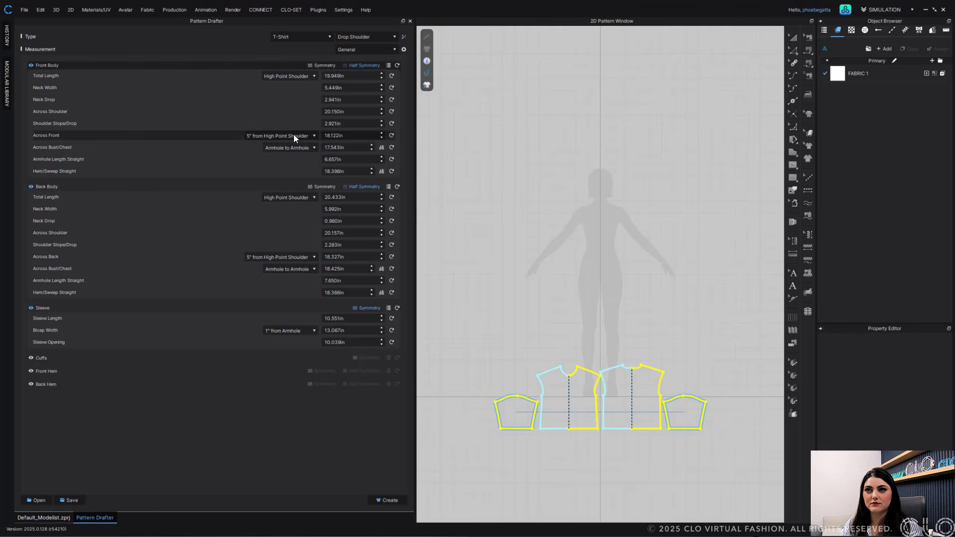
left_click(295, 137)
left_click(280, 142)
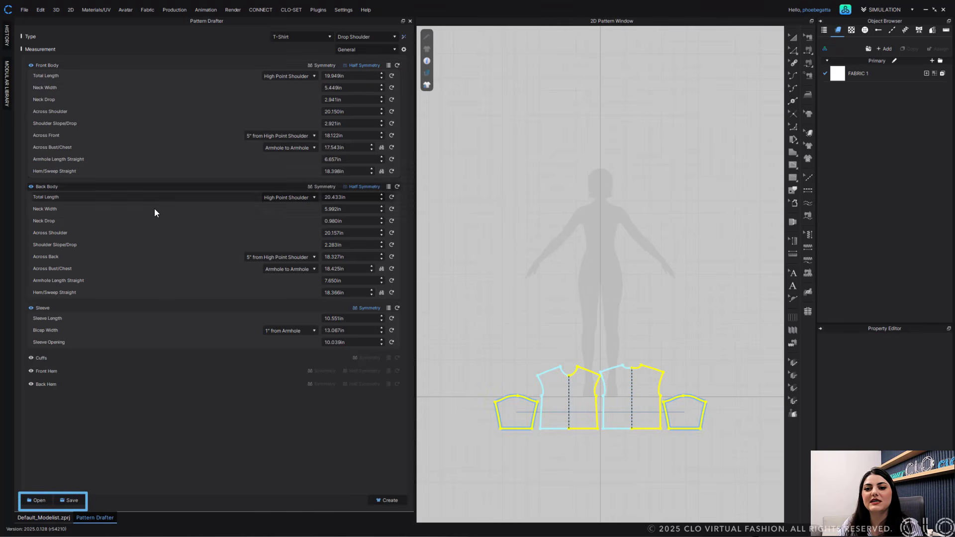
- Save the measurements as a spec sheet CSV named Template on the Desktop and maximize the opened spreadsheet
left_click(73, 500)
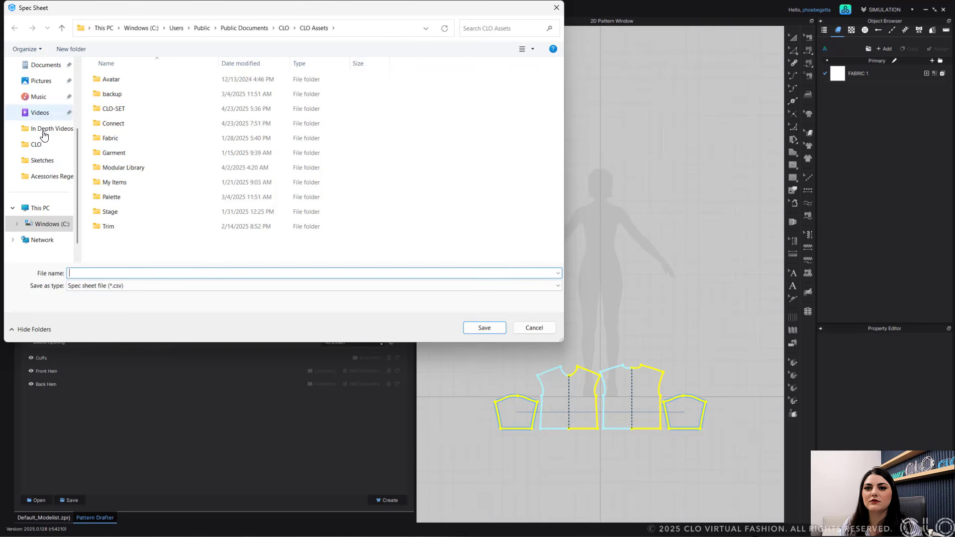
scroll(44, 135, "up", 3)
left_click(41, 131)
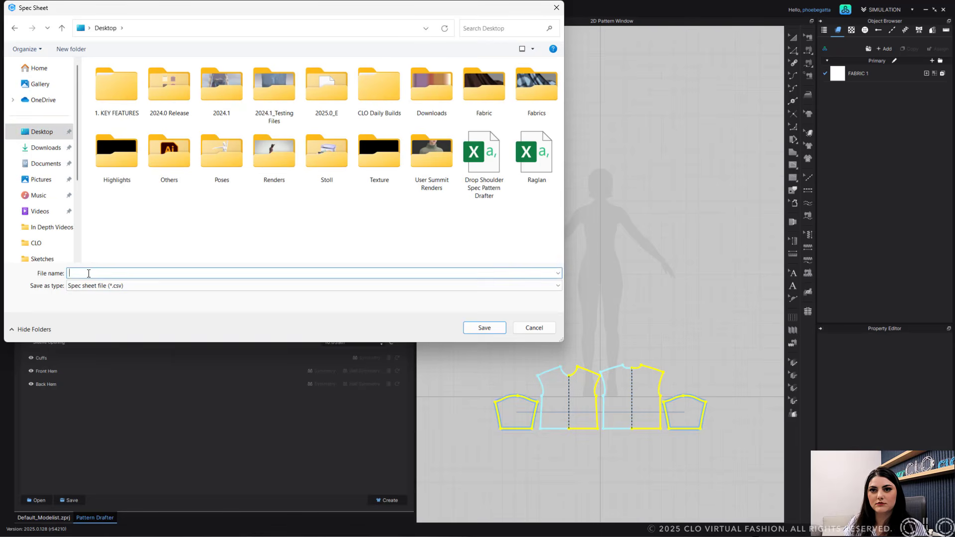
type("Template")
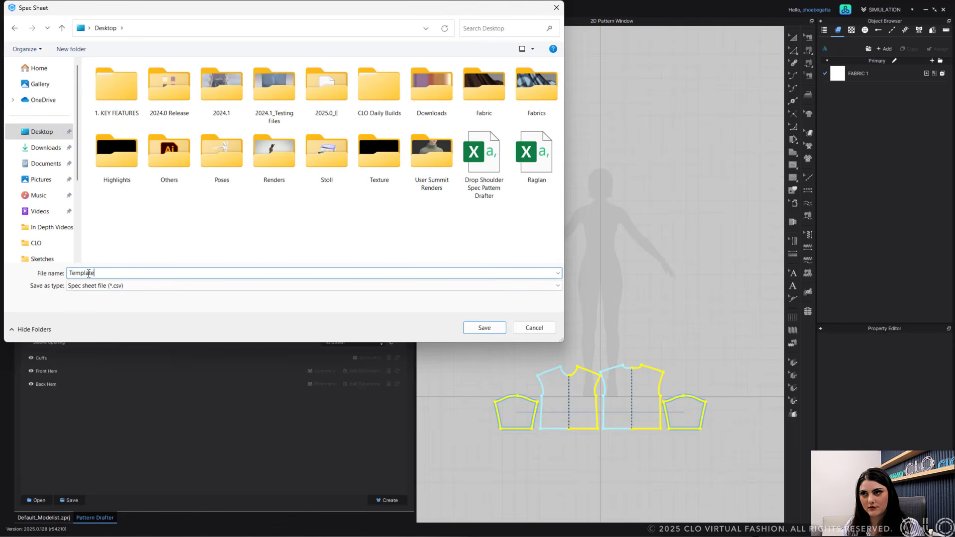
key("Return")
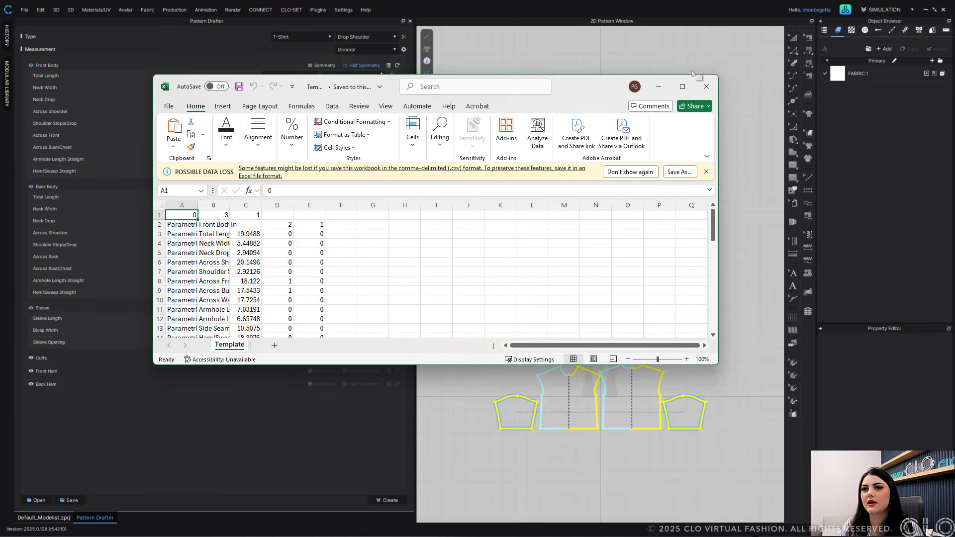
left_click(685, 87)
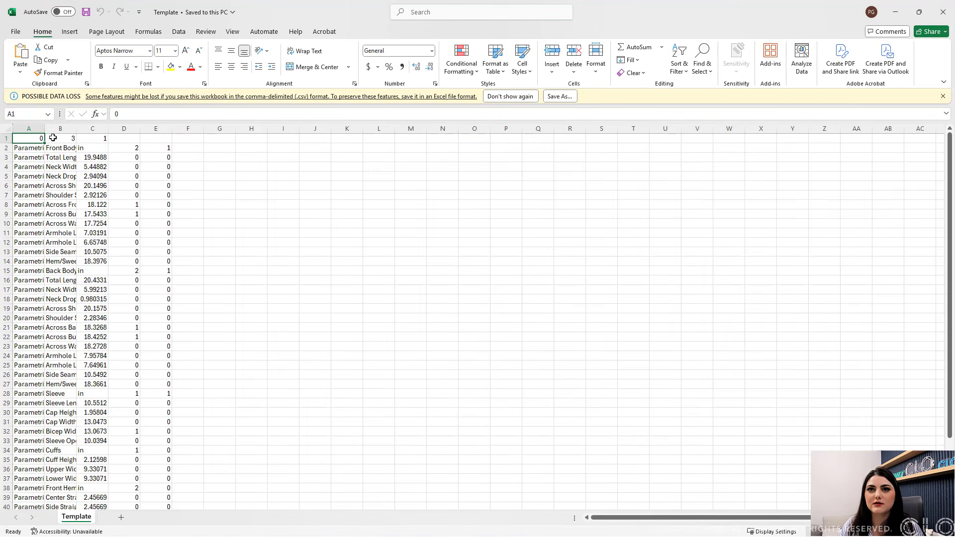
- Widen the first two spreadsheet columns and set the Front Body Total Length to 22
left_click_drag(45, 131, 372, 130)
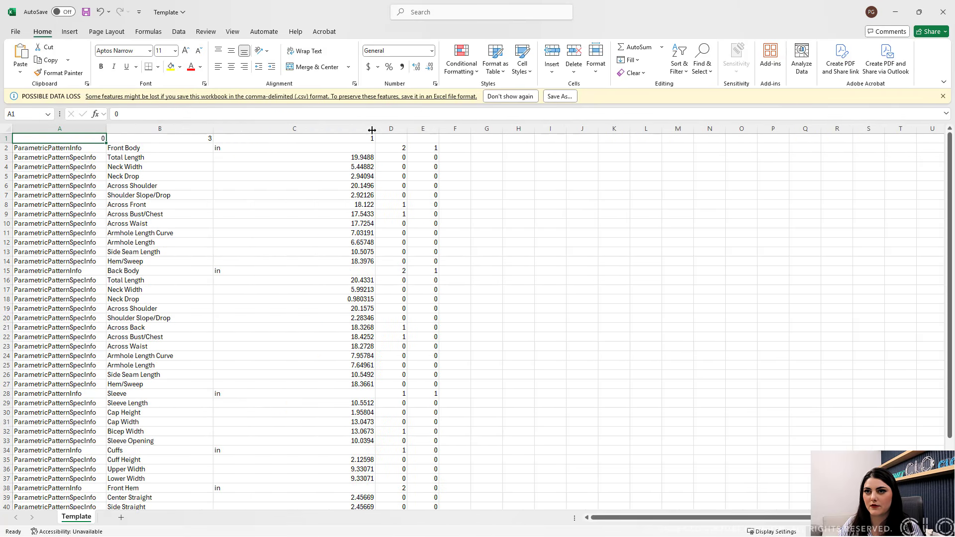
left_click_drag(213, 129, 276, 130)
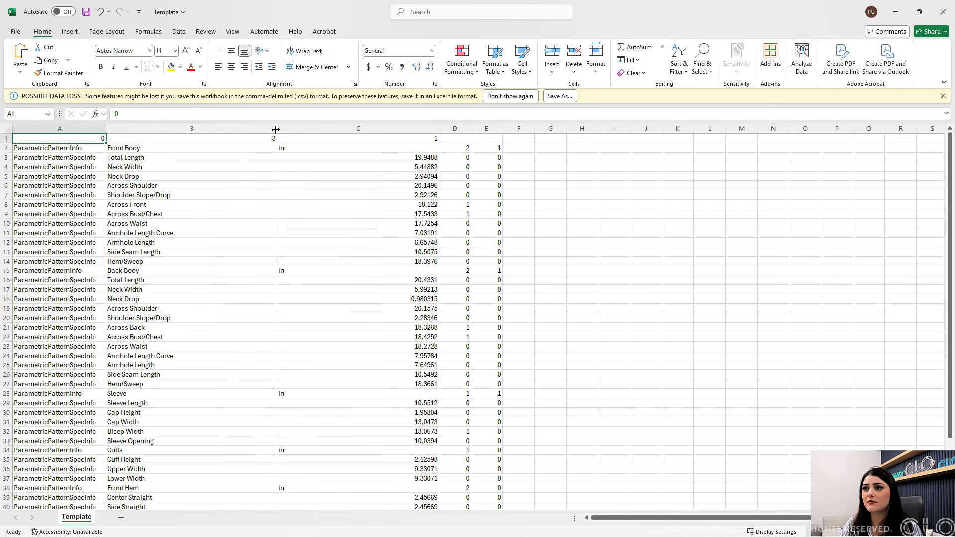
left_click(424, 160)
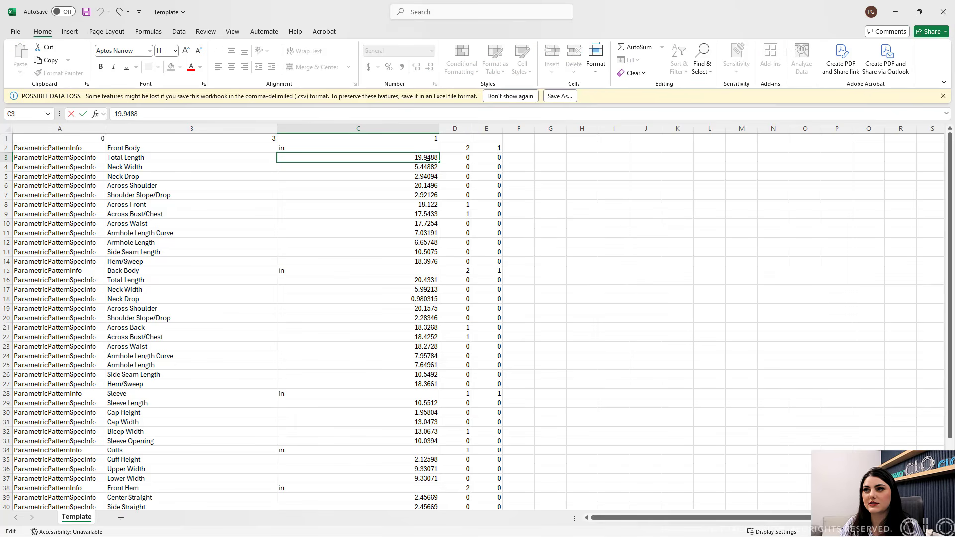
double_click(427, 157)
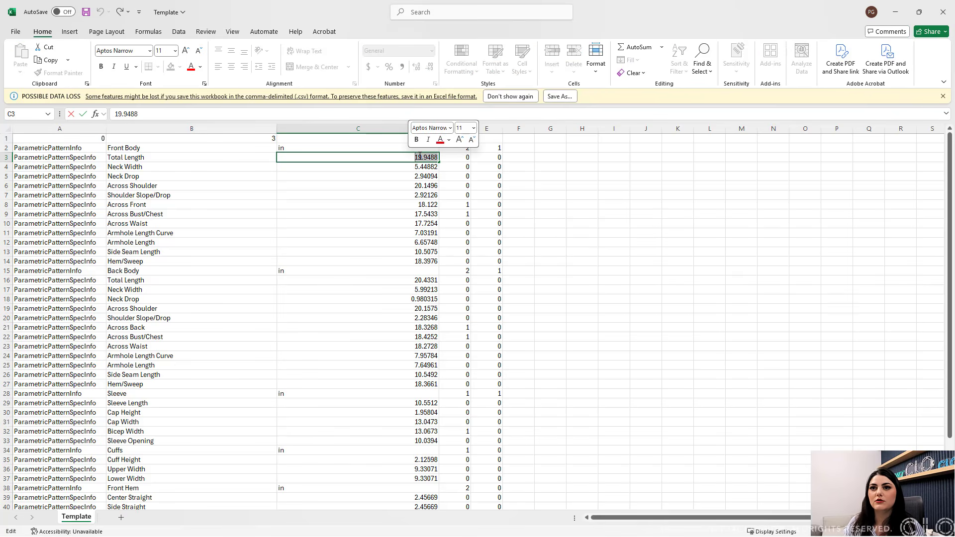
type("22")
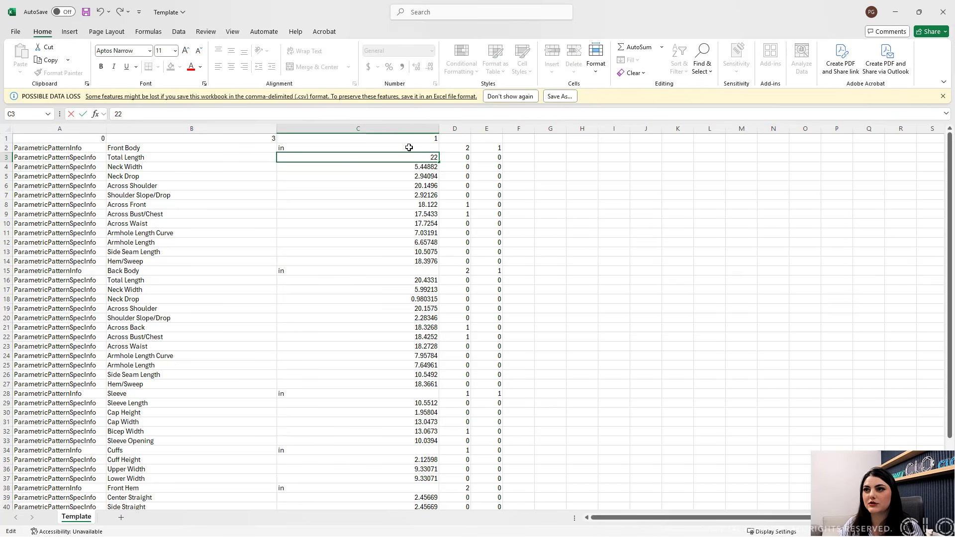
left_click(428, 166)
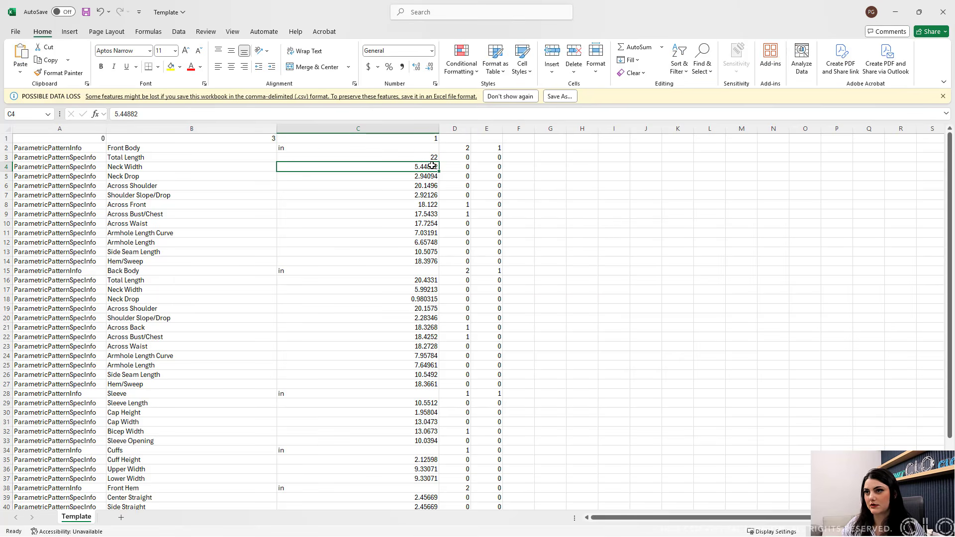
- Set the Front Body Neck Width to 6 and Neck Drop to 3.5 in the spreadsheet
double_click(435, 166)
type("6")
left_click(427, 177)
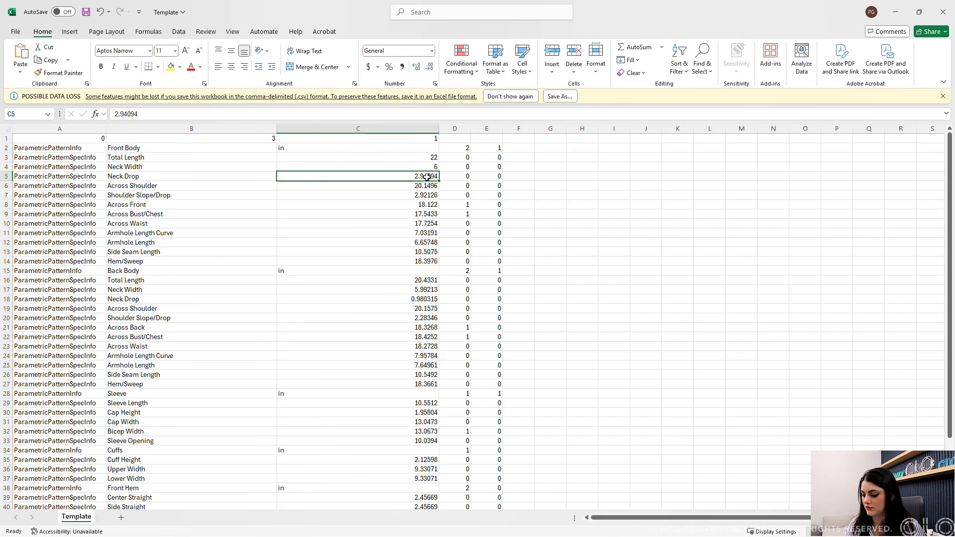
type("3")
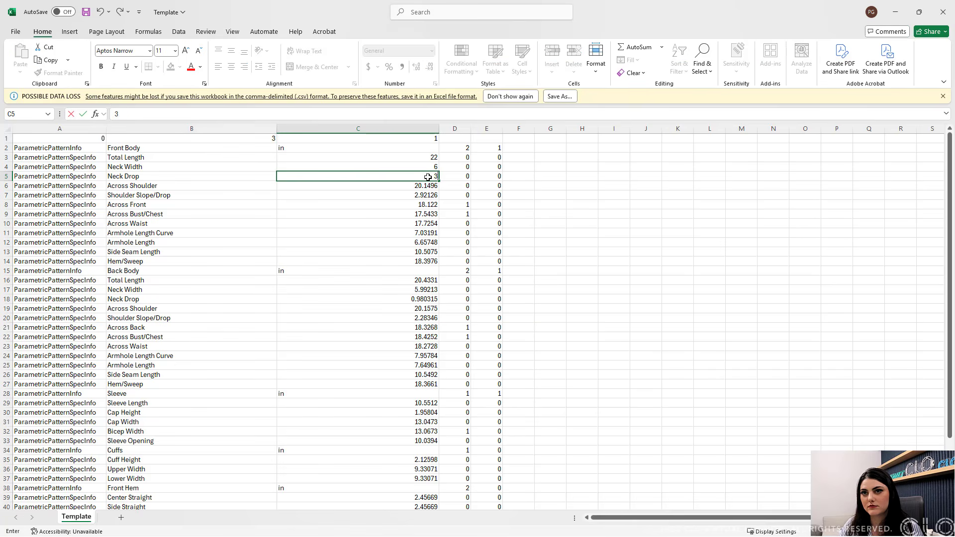
type(".5")
left_click(422, 189)
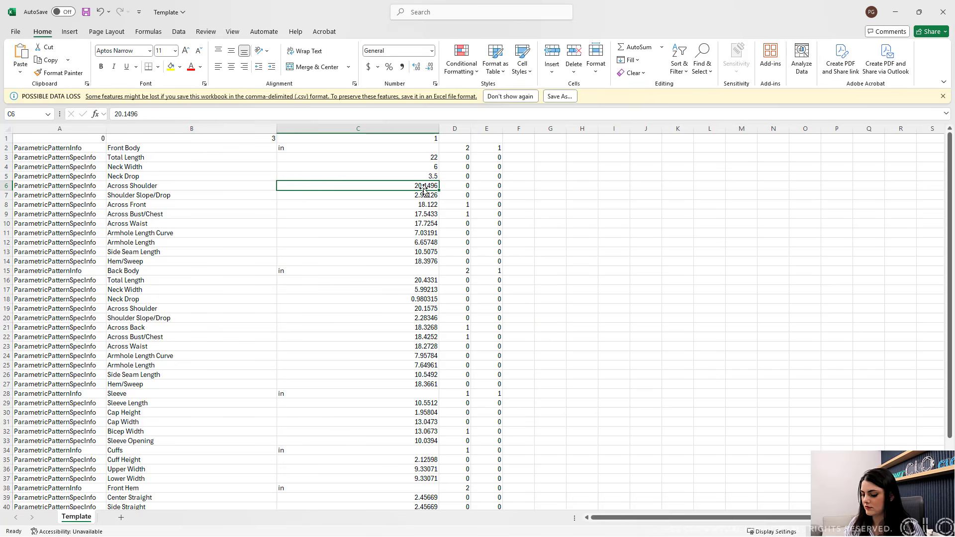
- Set the Front Body Across Shoulder to 19 and Shoulder Slope/Drop to 1.5
type("19")
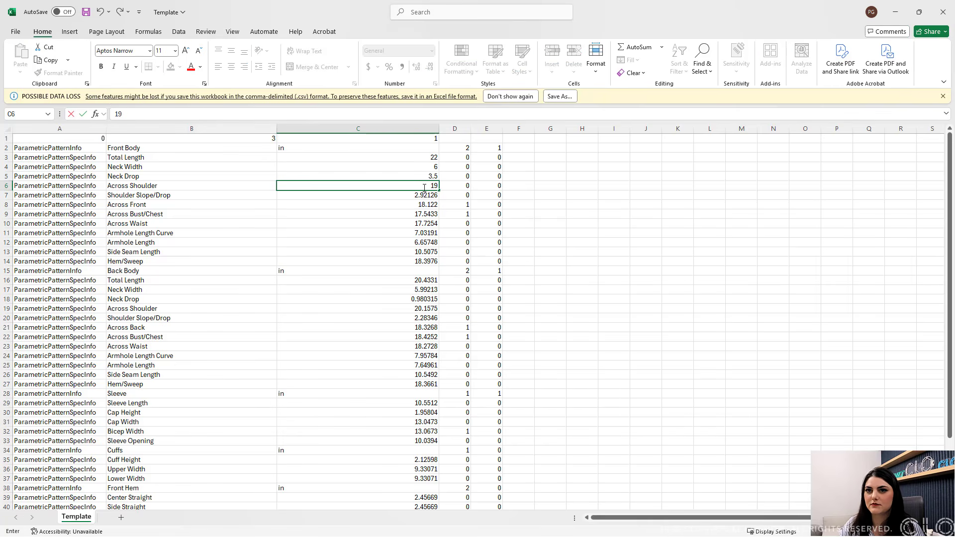
left_click(423, 195)
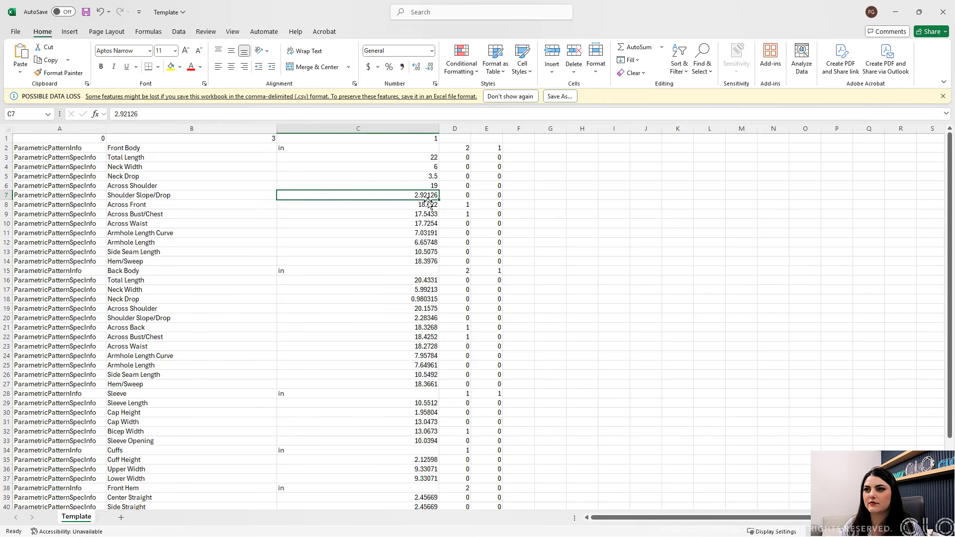
type("1.5")
left_click(424, 205)
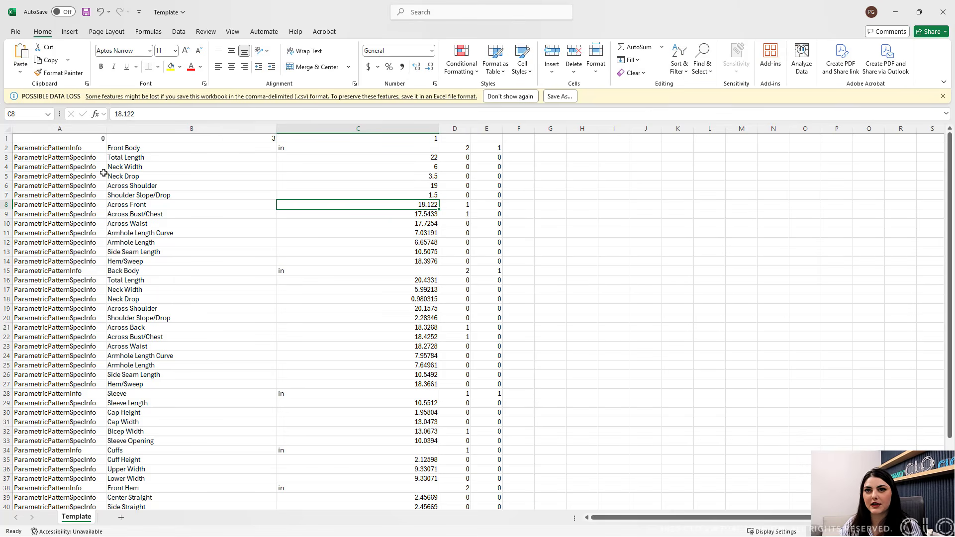
- Narrow the first column and close the spreadsheet without saving
left_click_drag(106, 125, 42, 129)
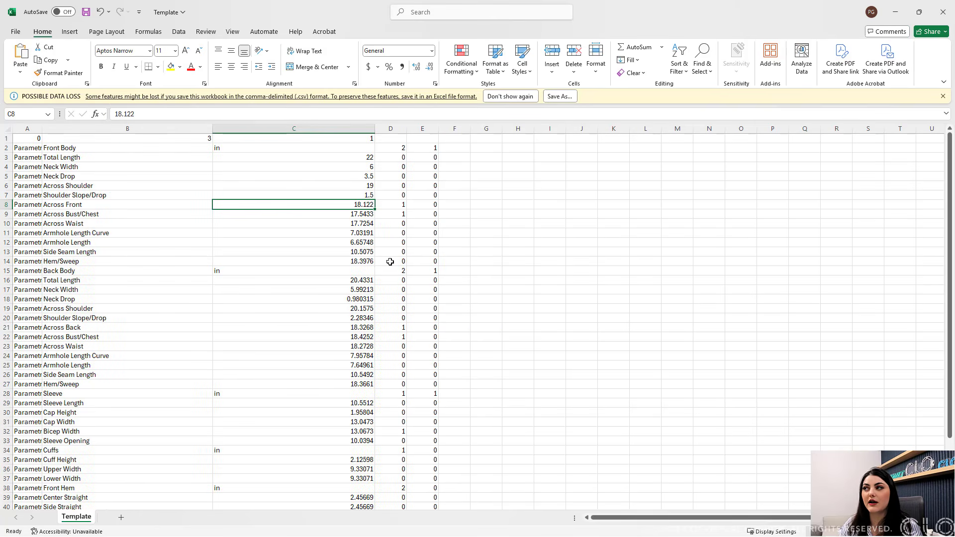
left_click(947, 11)
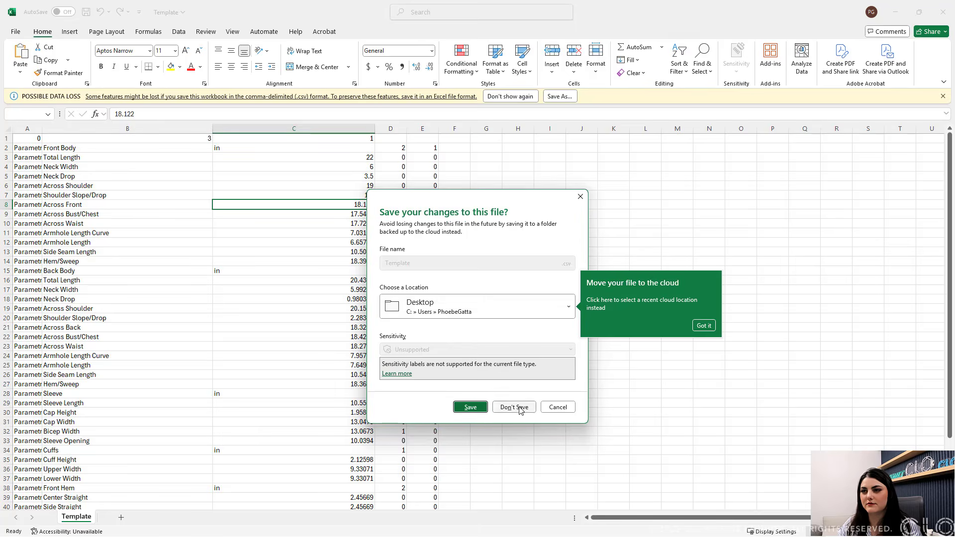
left_click(514, 407)
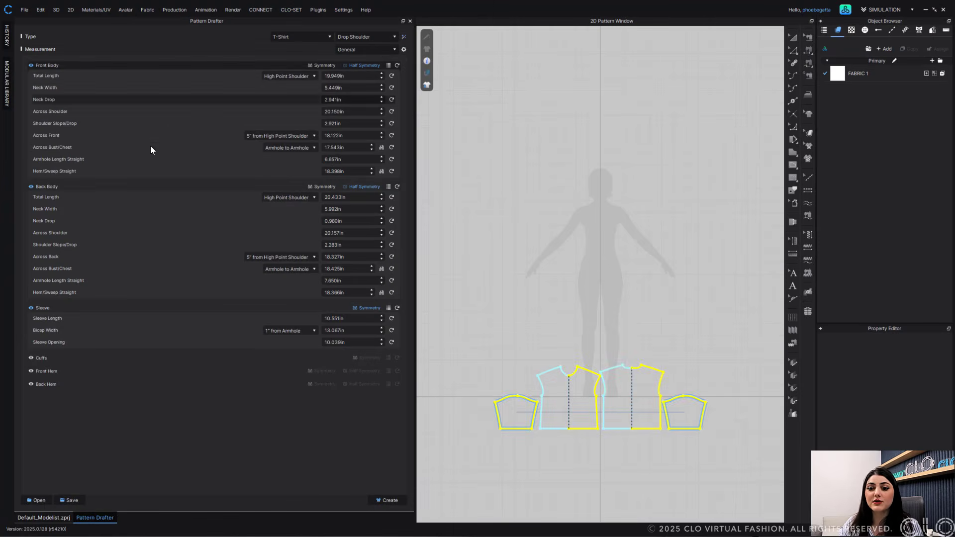
- Open the Drop Shoulder Spec Pattern Drafter spec sheet from the Desktop into Pattern Drafter
left_click(37, 503)
left_click(481, 292)
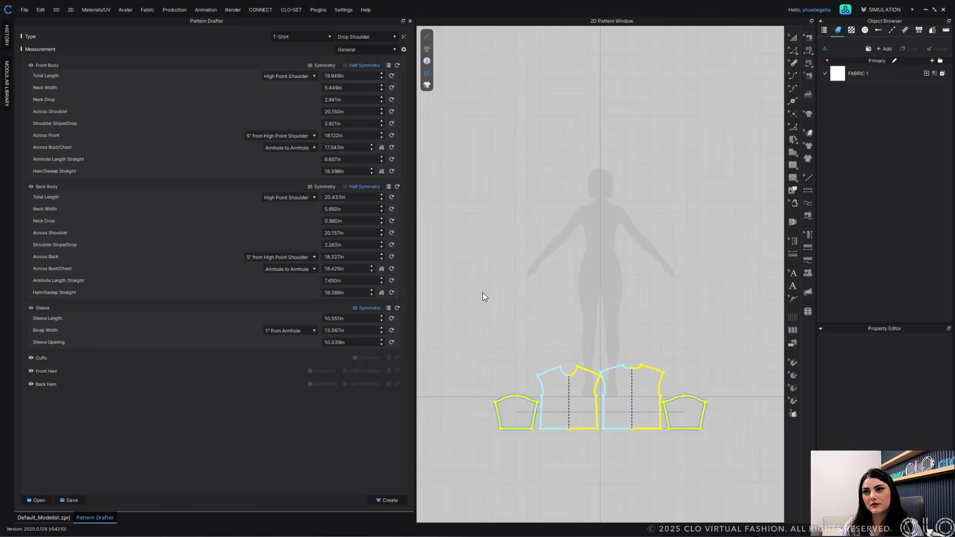
scroll(190, 232, "down", 5)
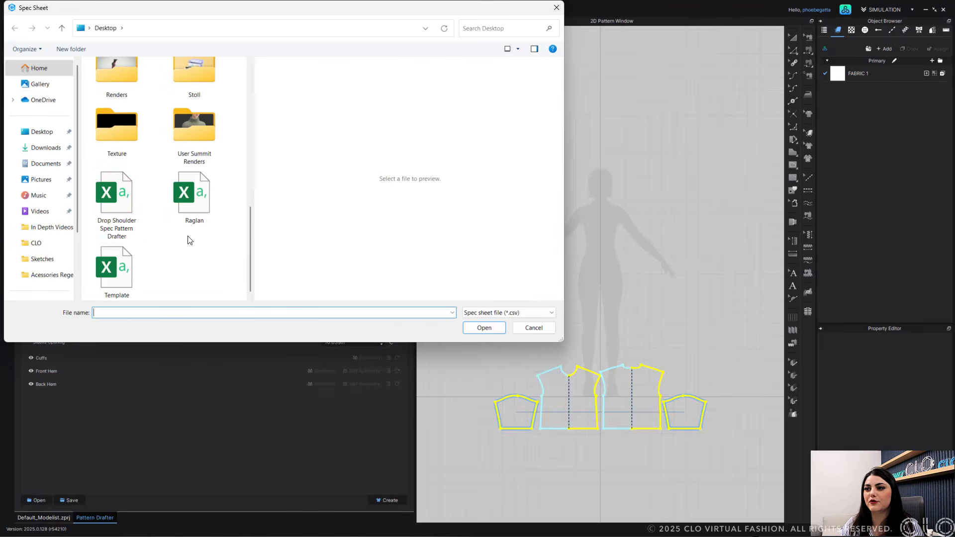
left_click(117, 201)
left_click(483, 330)
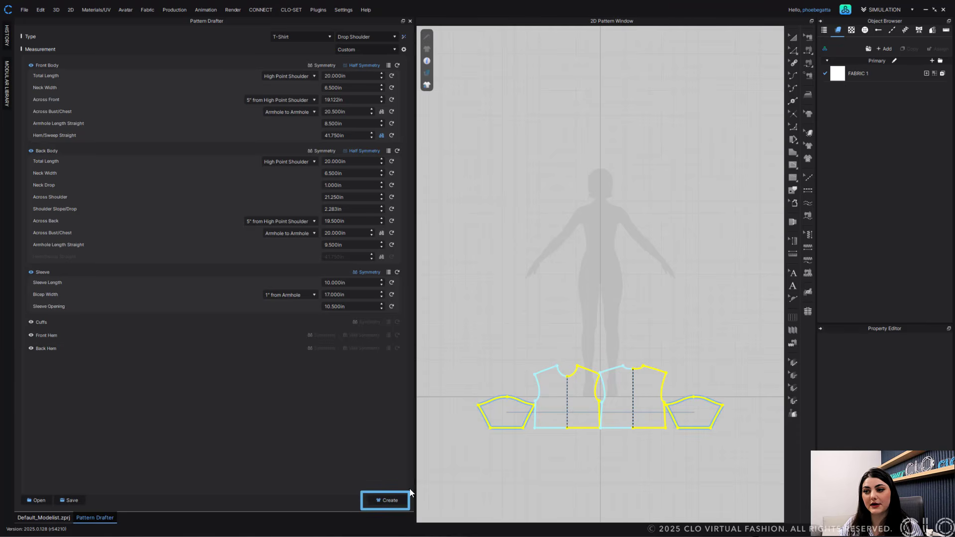
- Create the T-shirt pattern from the loaded measurements and switch to the 3D avatar view
left_click(387, 500)
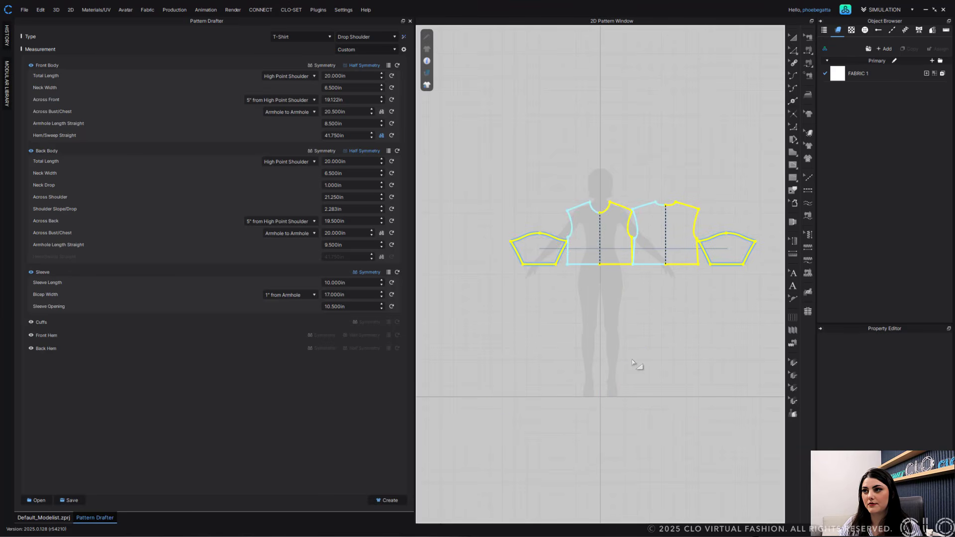
key("ctrl+c")
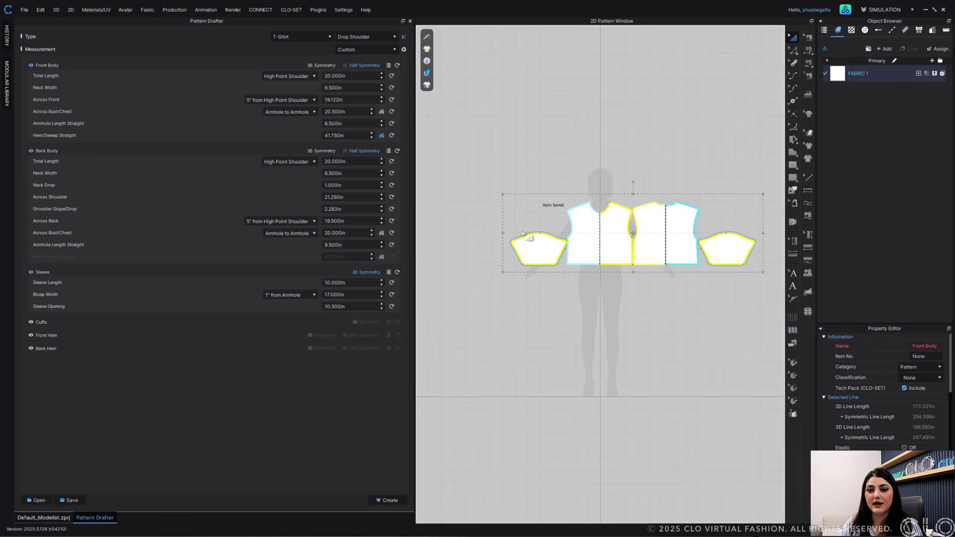
left_click(44, 518)
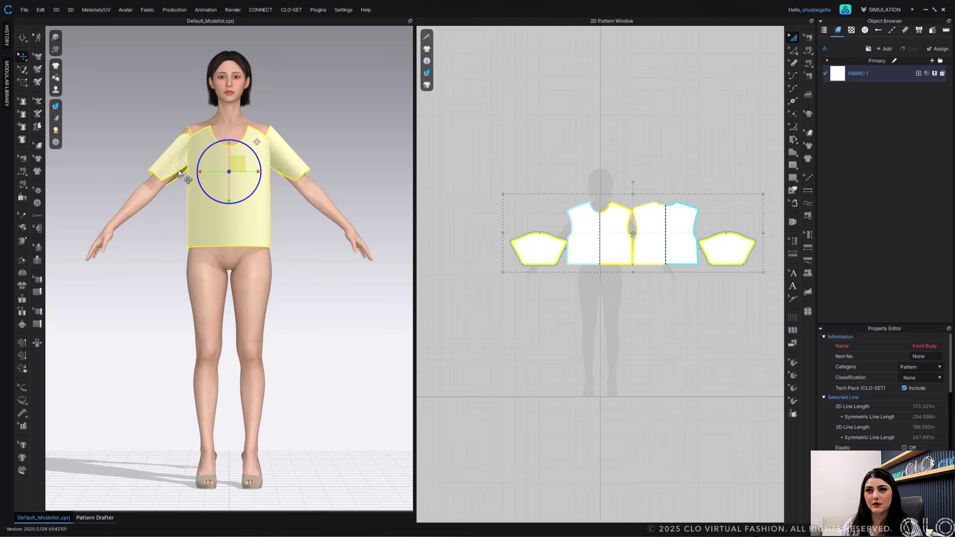
- Position the front body, back body and sleeve pieces around the avatar with the gizmo
right_click_drag(224, 174, 233, 201)
left_click(193, 220)
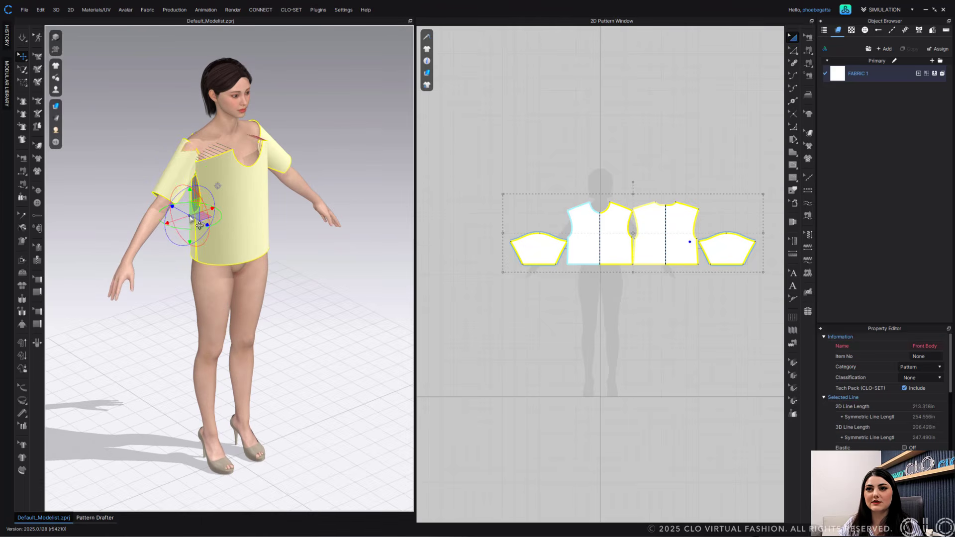
left_click(334, 239)
left_click(194, 217)
right_click_drag(194, 217, 180, 190)
left_click_drag(180, 190, 180, 168)
right_click_drag(168, 175, 191, 184)
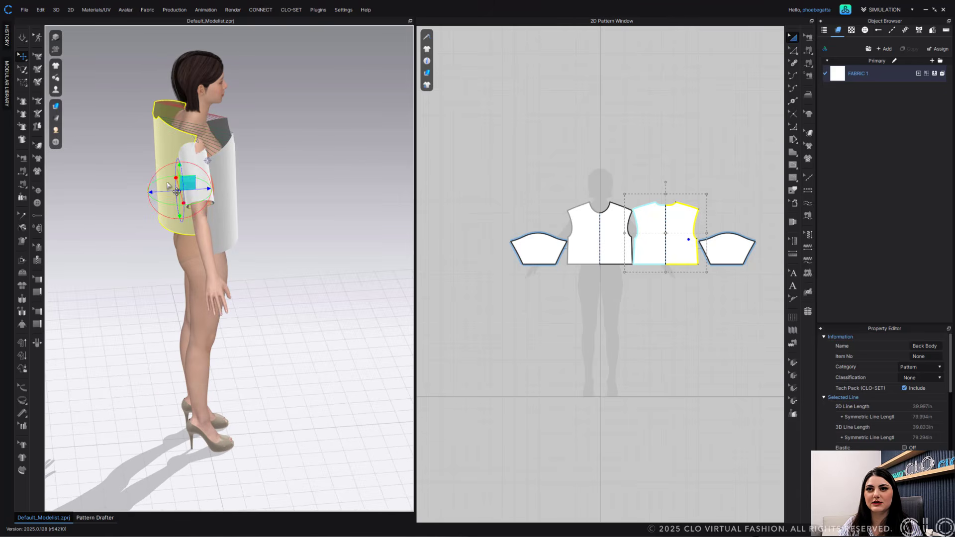
left_click_drag(206, 189, 235, 158)
left_click(236, 193)
right_click_drag(235, 157, 256, 174)
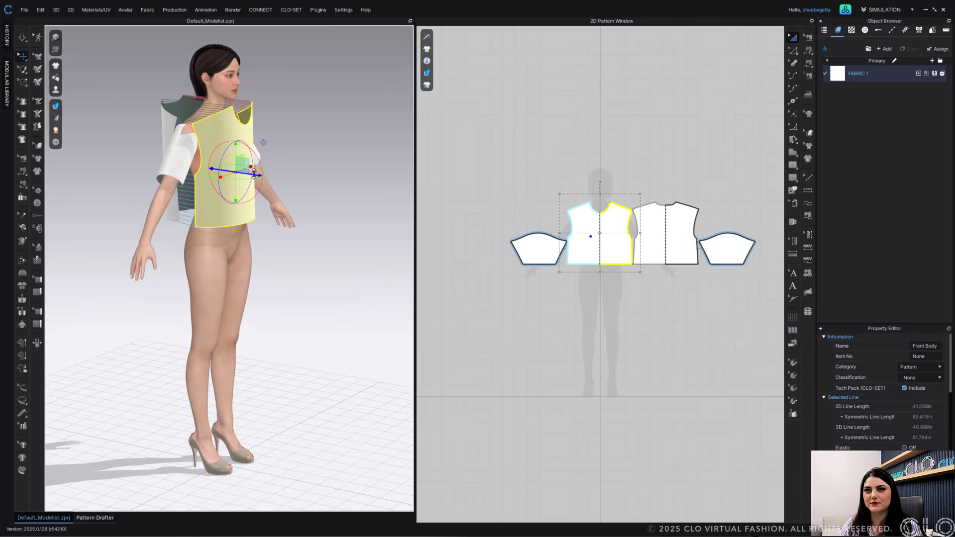
left_click_drag(256, 174, 262, 175)
left_click(303, 133)
right_click_drag(304, 133, 252, 163)
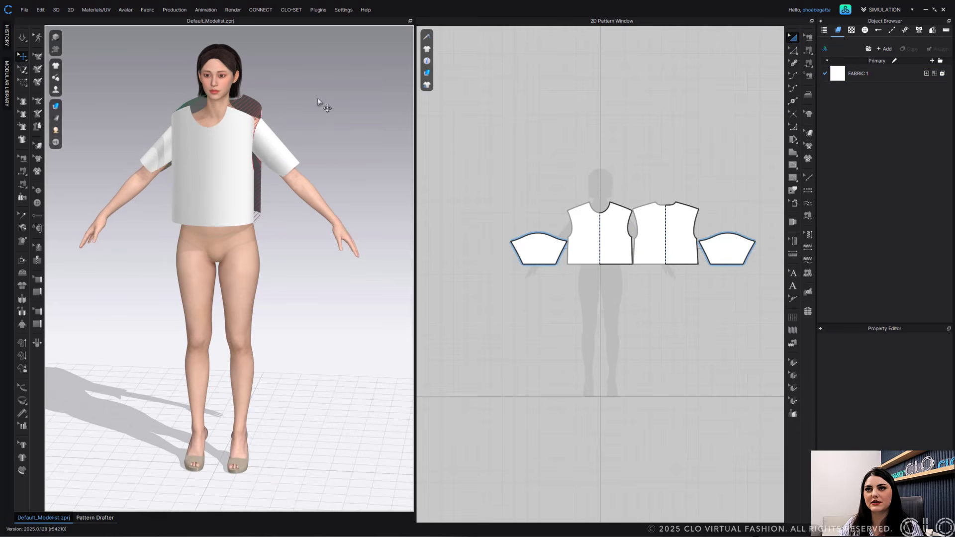
- Simulate the T-shirt on the avatar, pulling the front body and a sleeve into place
key("space")
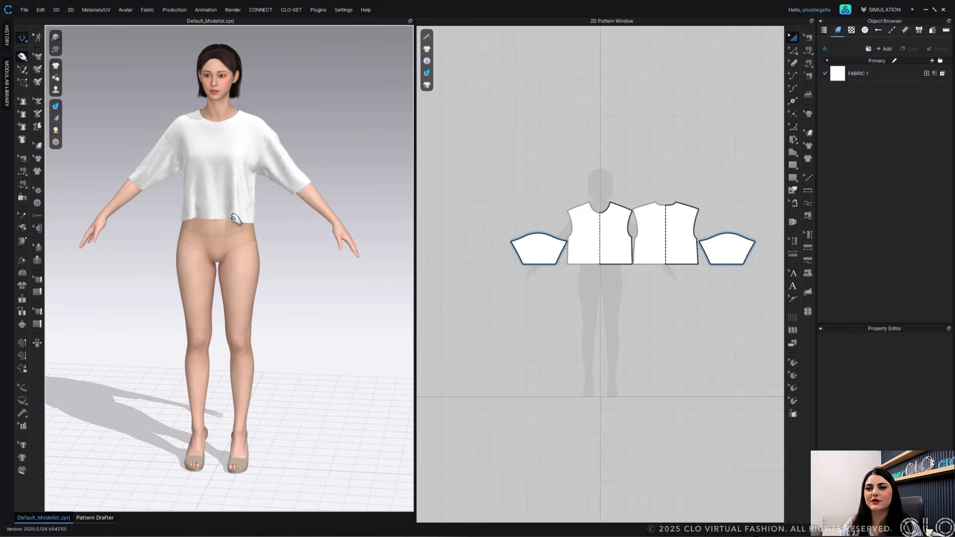
right_click_drag(315, 117, 199, 208)
left_click(200, 205)
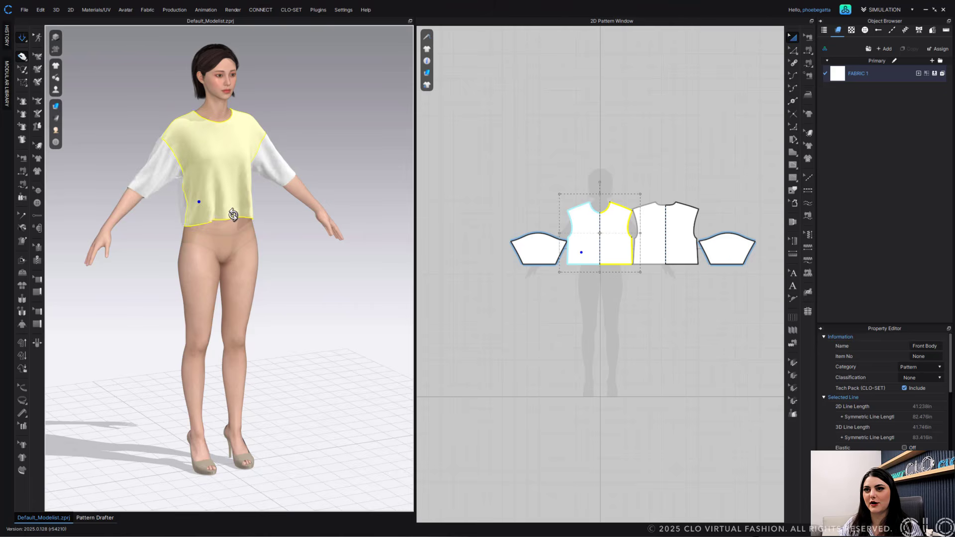
scroll(206, 209, "up", 2)
left_click(289, 156)
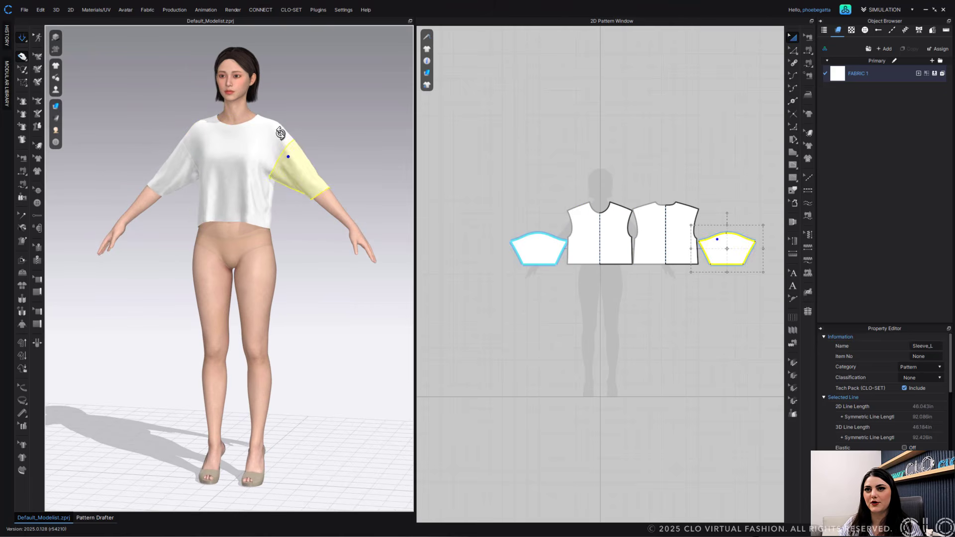
right_click_drag(286, 135, 316, 131)
left_click(316, 130)
- Zoom in on the draped T-shirt, stop the simulation and smooth the front body
scroll(280, 209, "up", 3)
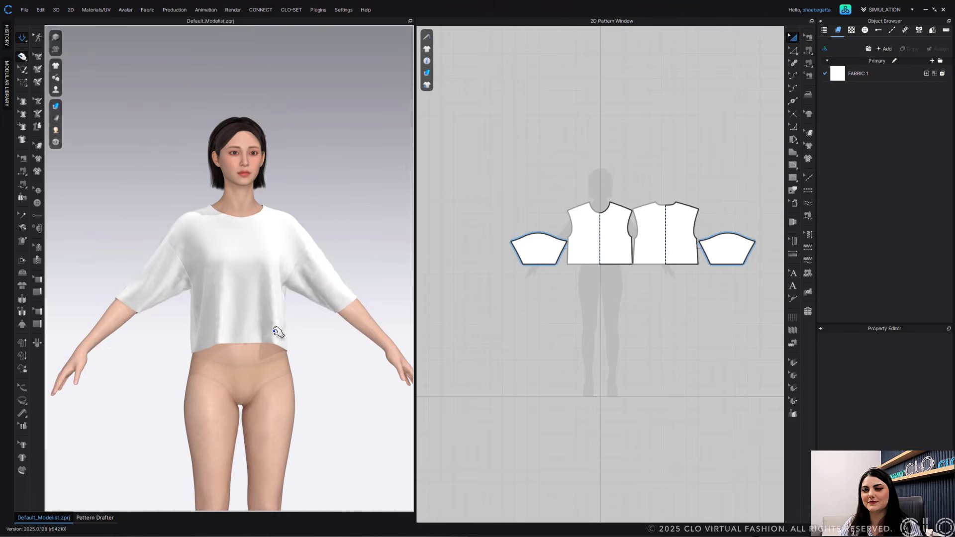
scroll(273, 326, "up", 3)
right_click_drag(270, 324, 237, 341)
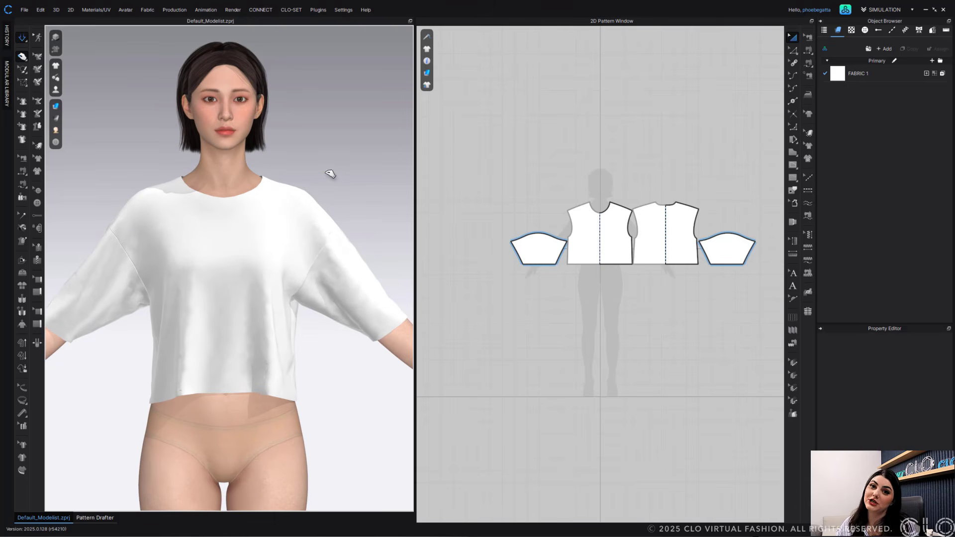
key("space")
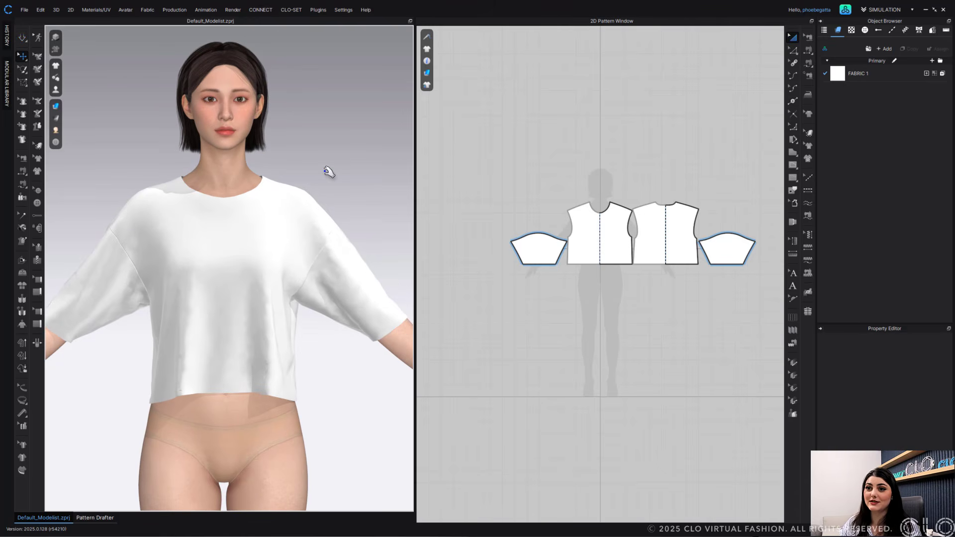
mouse_move(258, 259)
right_mouse_down()
mouse_move(329, 271)
mouse_move(311, 284)
mouse_move(252, 262)
right_mouse_up()
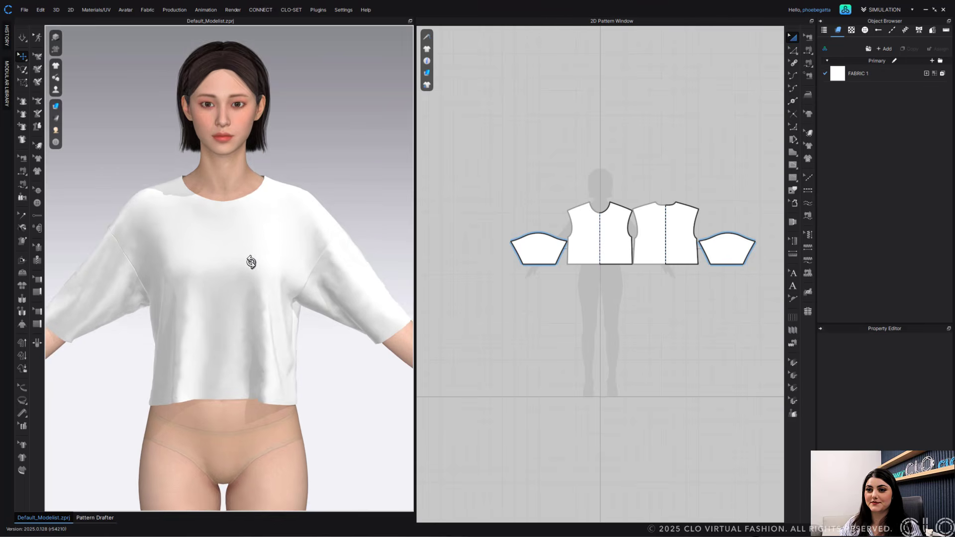
mouse_move(252, 262)
middle_mouse_down()
mouse_move(255, 290)
mouse_move(259, 277)
middle_mouse_up()
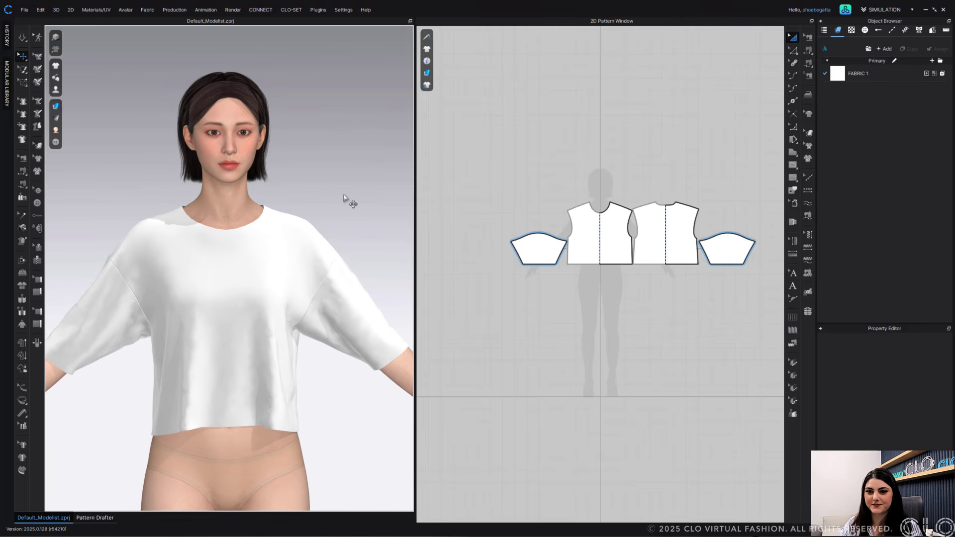
- Return to the Pattern Drafter and change the T-shirt style to Raglan with General measurements
left_click(94, 518)
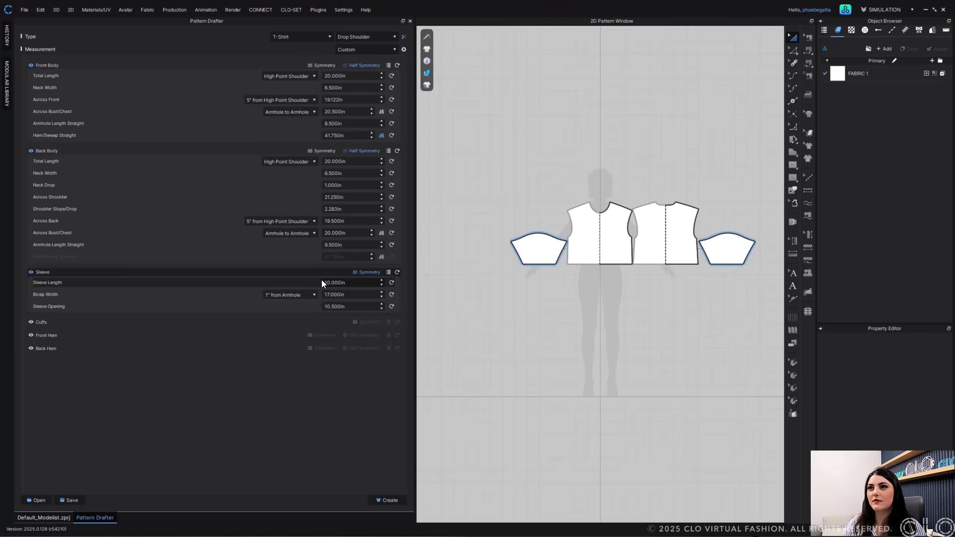
left_click(370, 37)
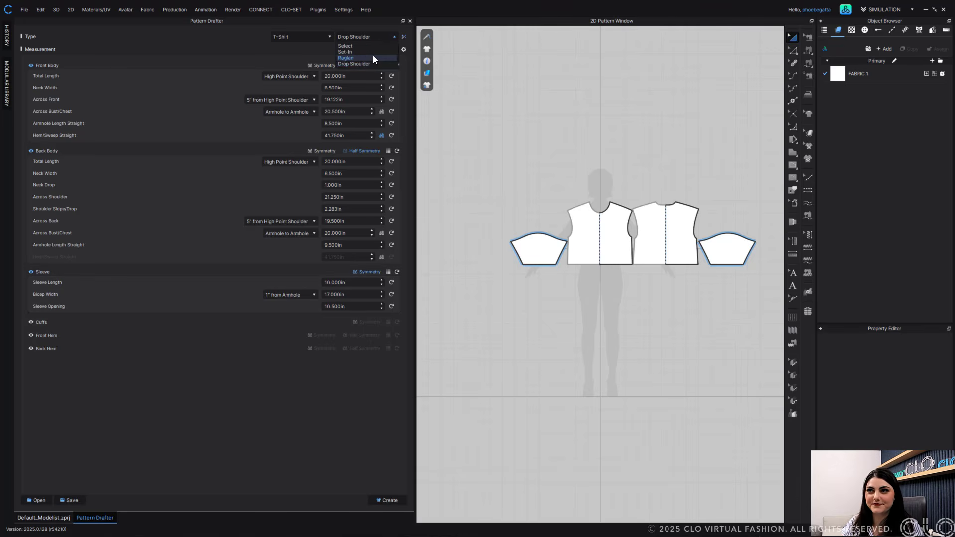
left_click(374, 57)
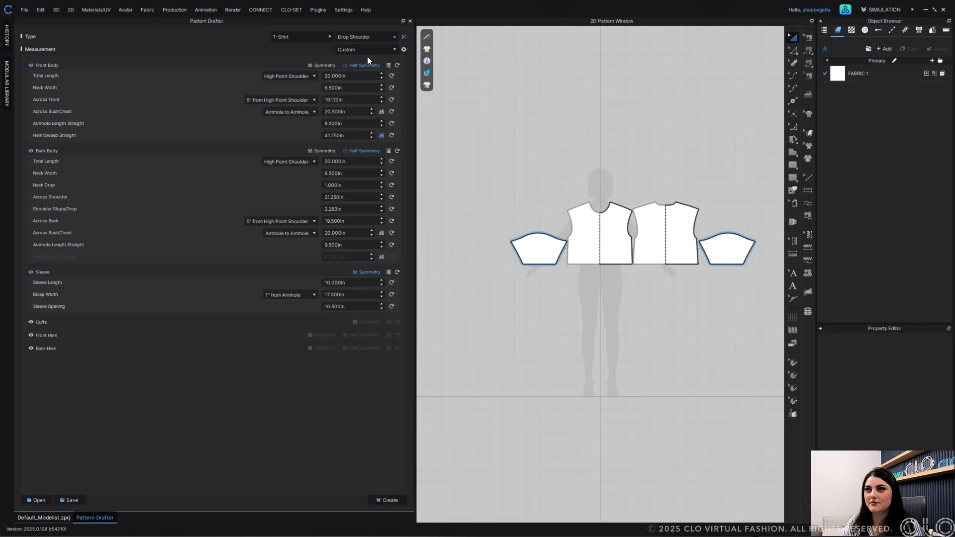
left_click(398, 48)
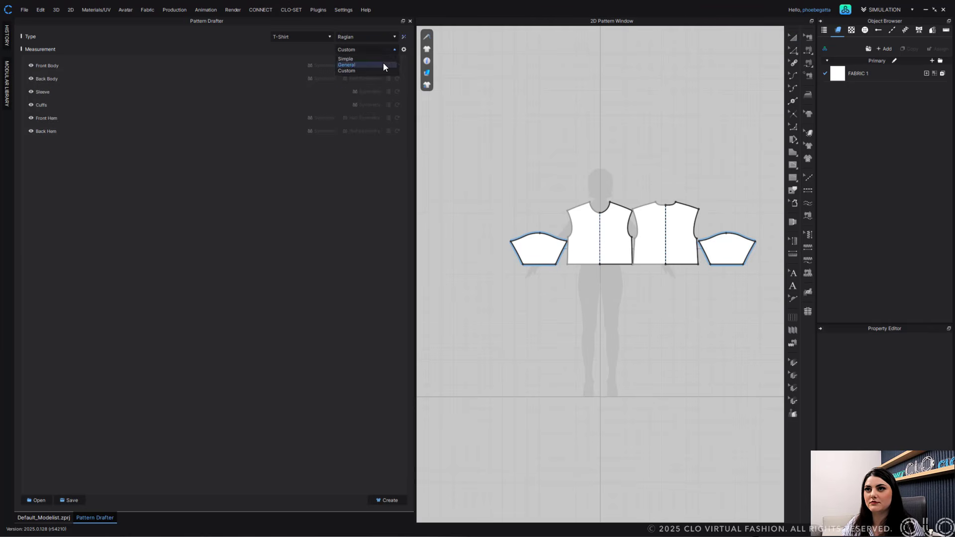
left_click(384, 63)
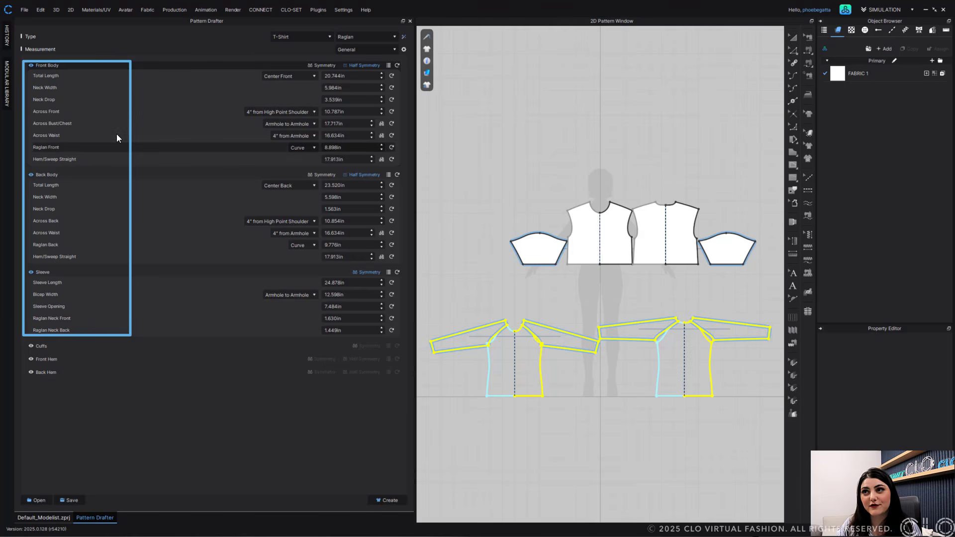
- Compare by switching the sleeve style to Drop Shoulder and back to Raglan
left_click(366, 36)
left_click(353, 63)
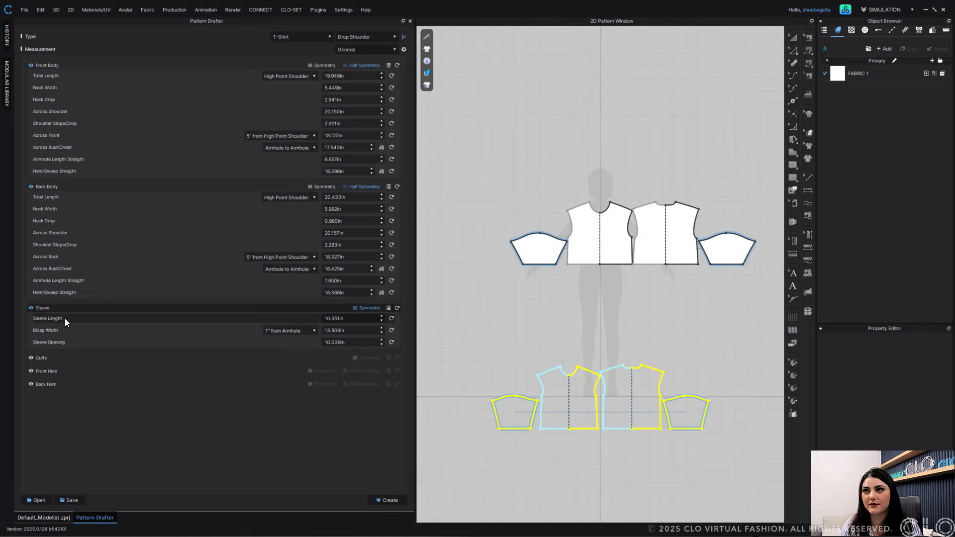
left_click(393, 37)
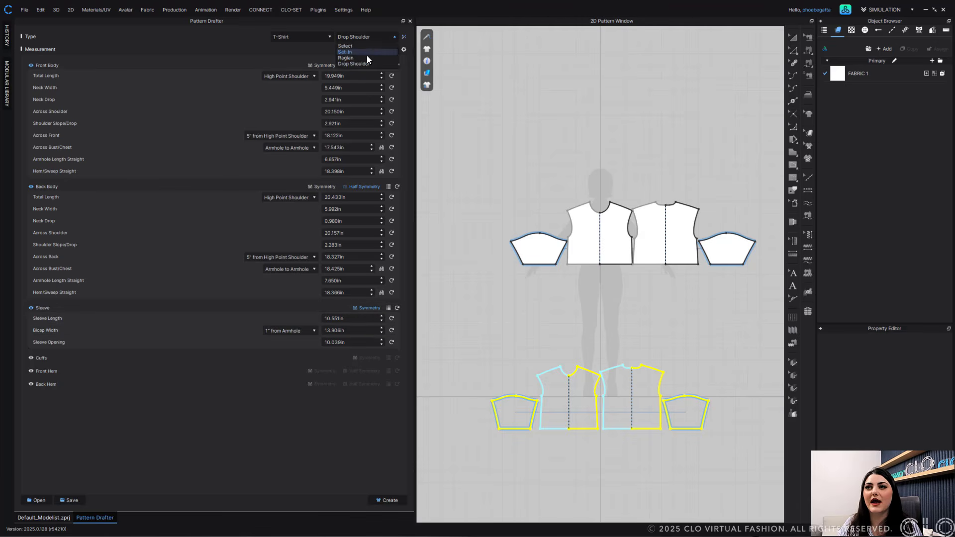
left_click(356, 61)
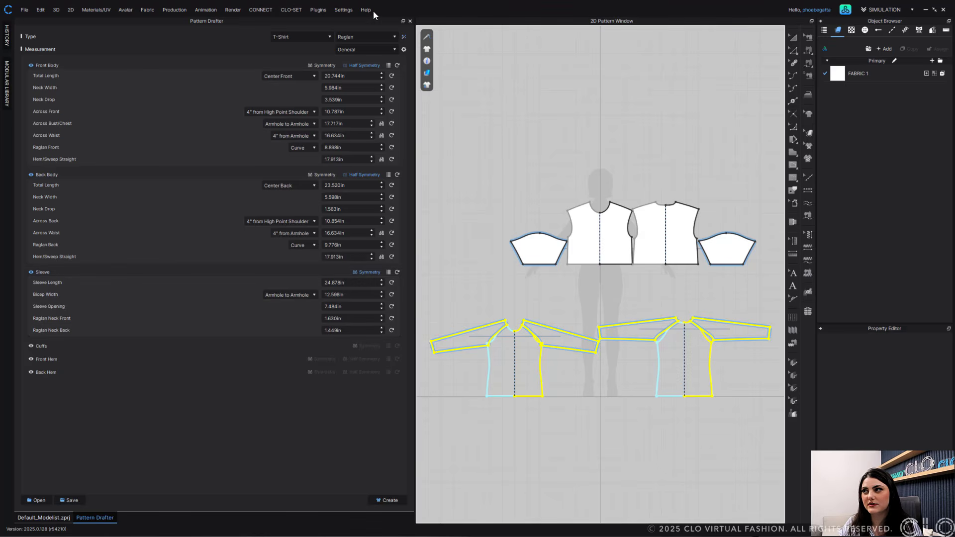
- Select all four drop-shoulder pattern pieces in the 2D window and delete them
left_click(793, 38)
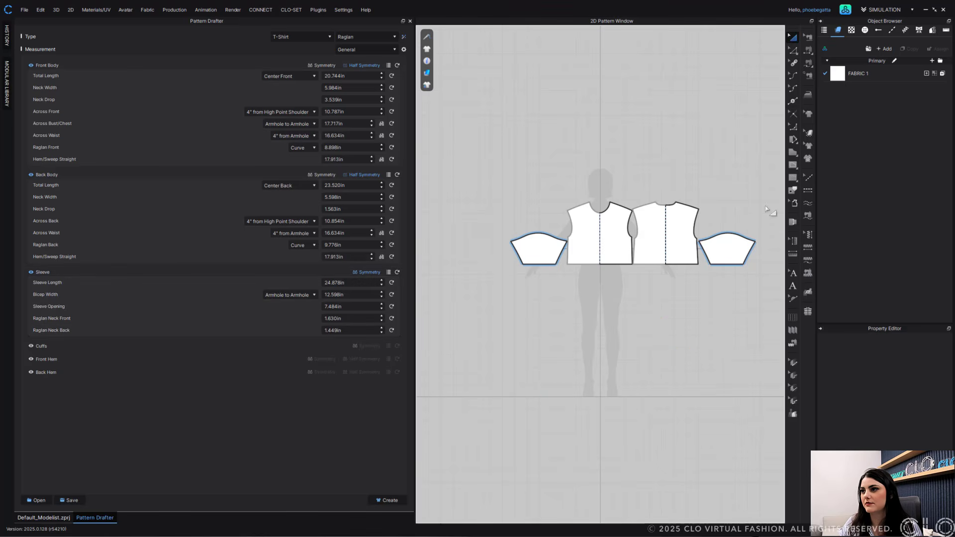
left_click(726, 243)
left_click(675, 230, "shift")
left_click(611, 230, "shift")
left_click(551, 243, "shift")
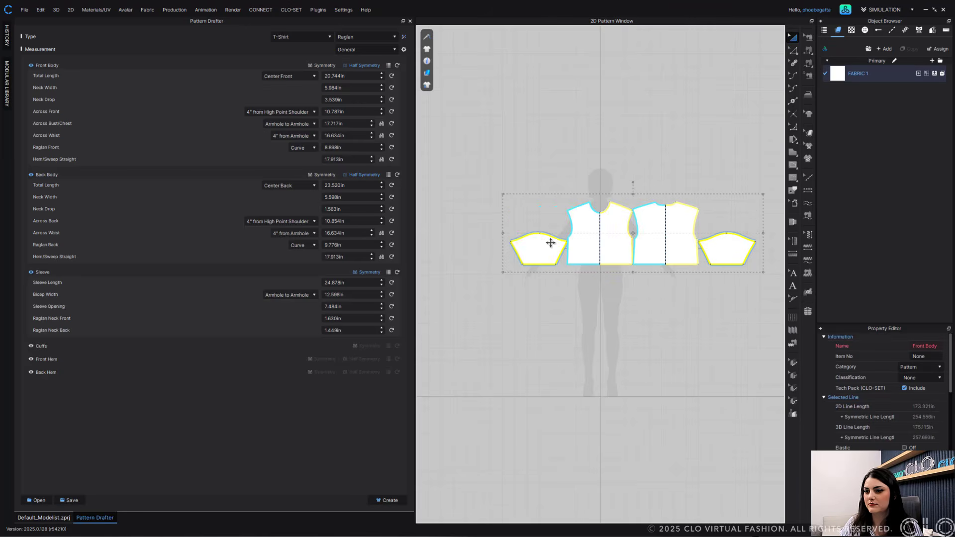
key("Delete")
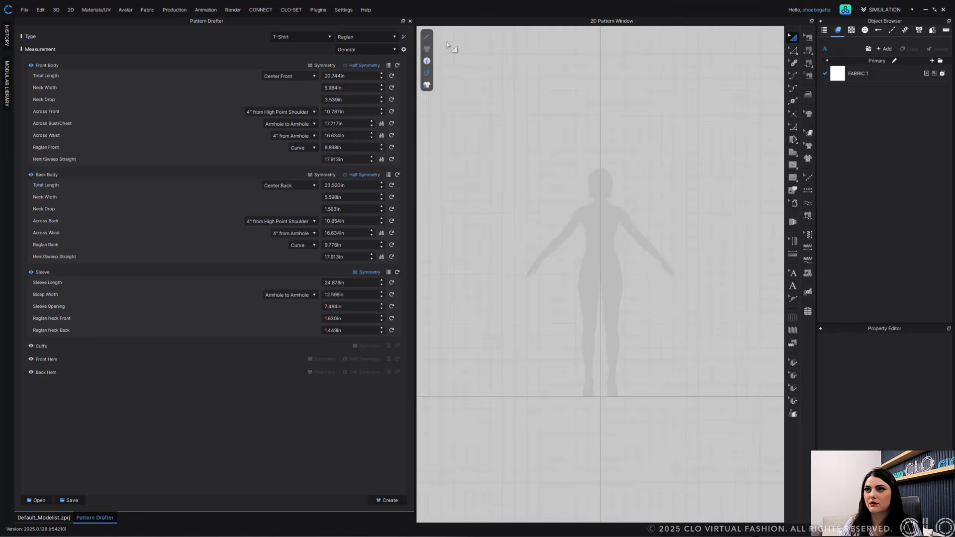
- Enable the Back Body's Across Bust/Chest measurement in the measurement settings
left_click(321, 78)
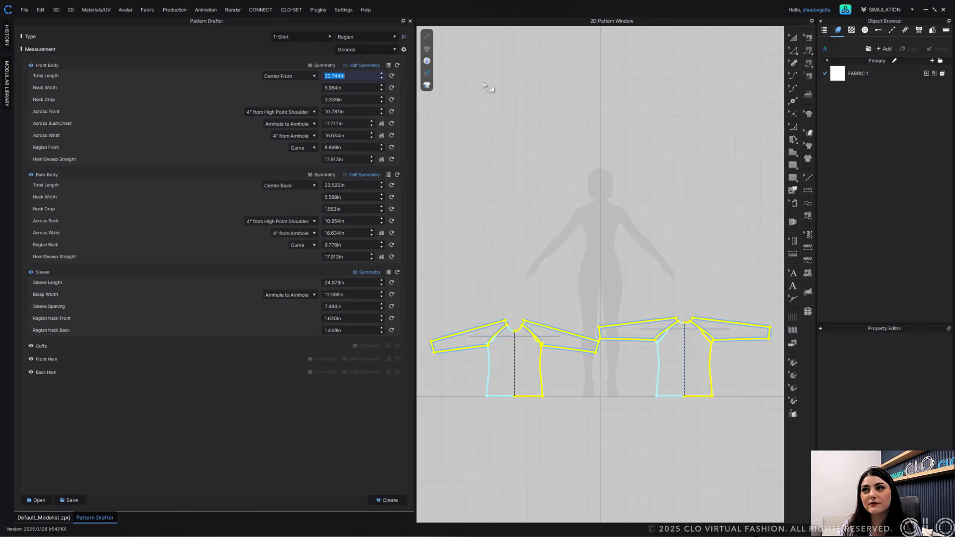
left_click(405, 49)
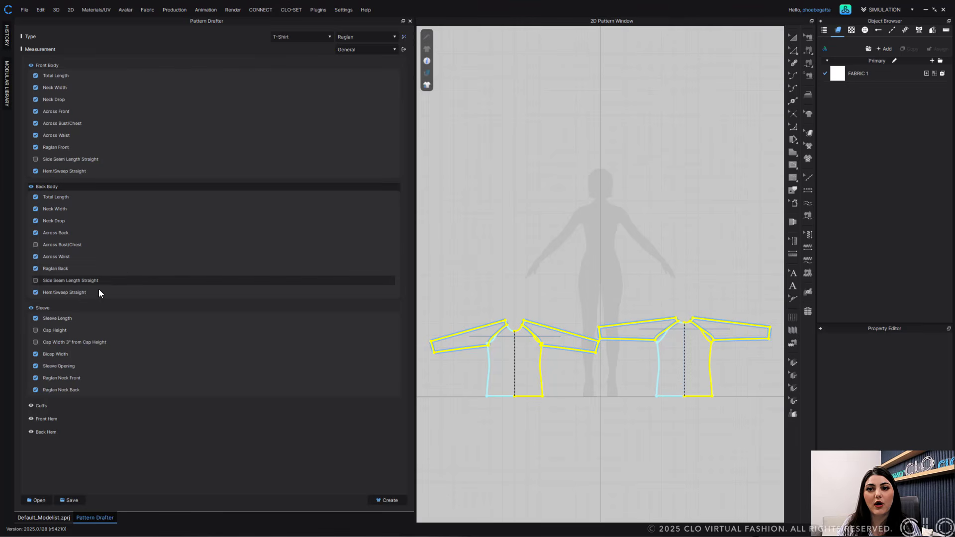
left_click(36, 245)
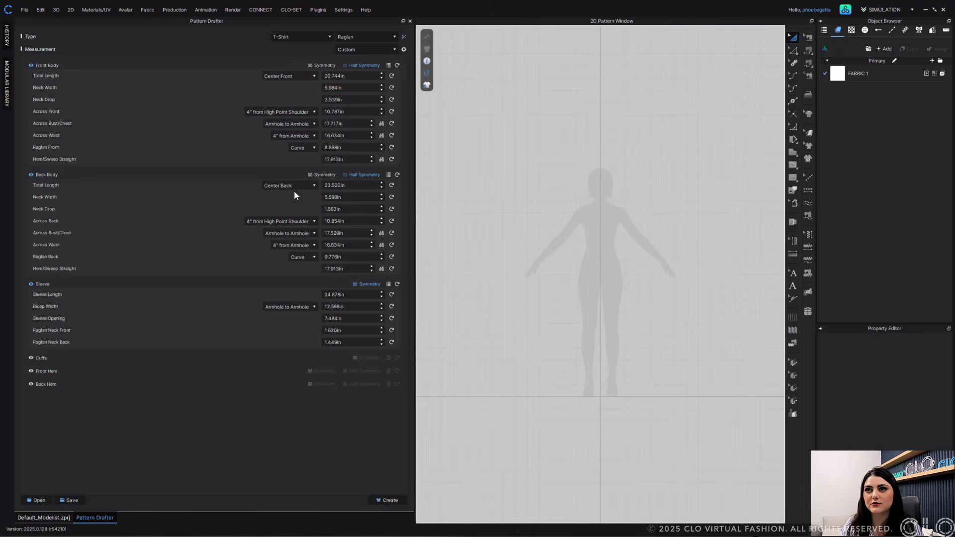
- Set both the Raglan Front and Raglan Back lines to Straight
left_click(311, 150)
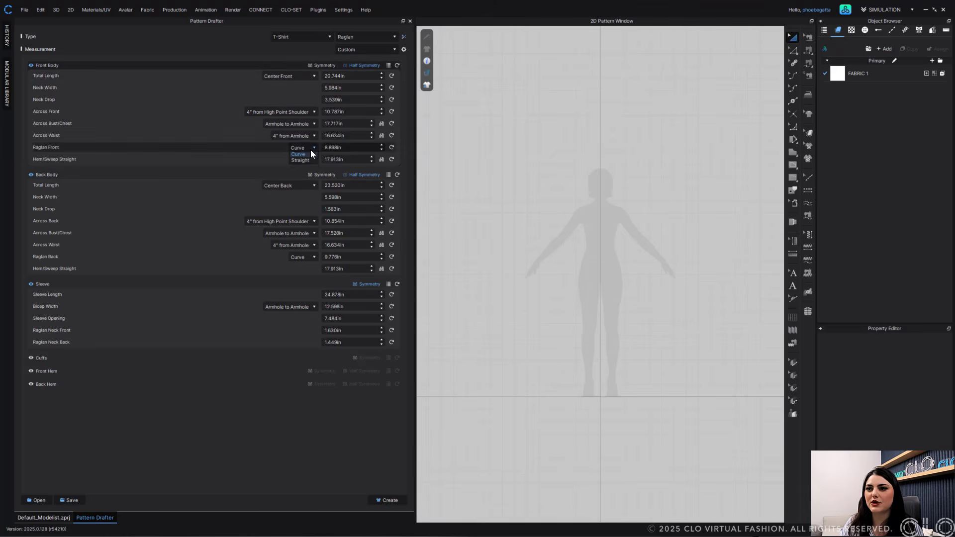
left_click(307, 162)
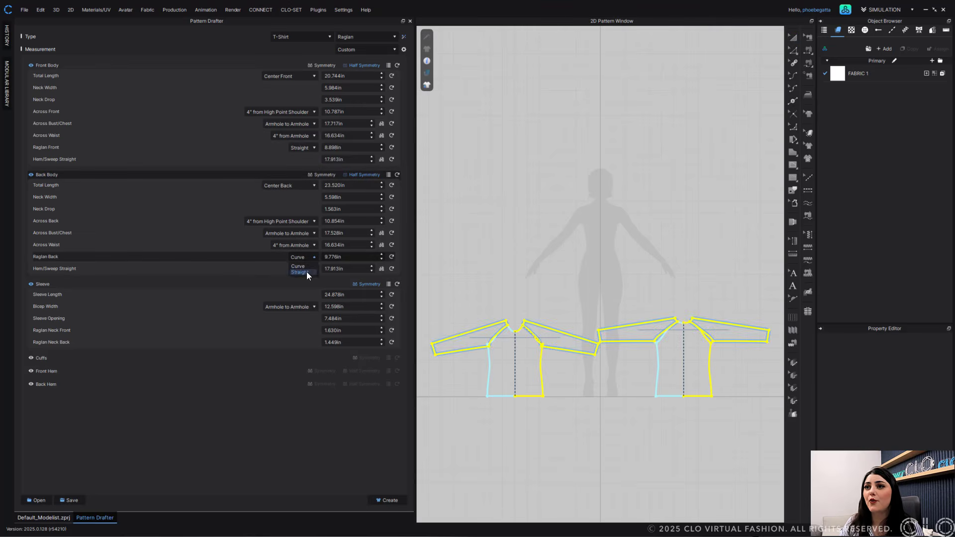
left_click(301, 272)
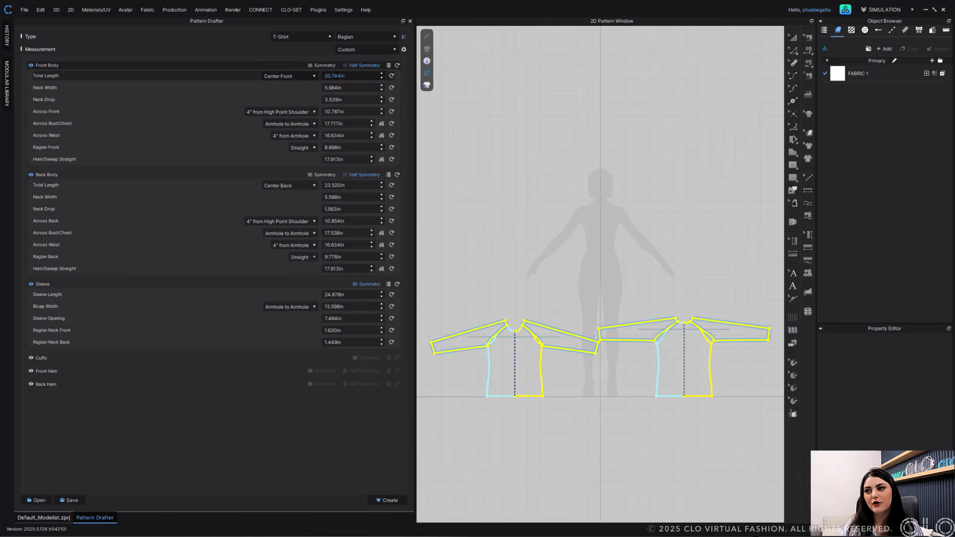
- Set the front body's Total Length to 22 in
double_click(336, 76)
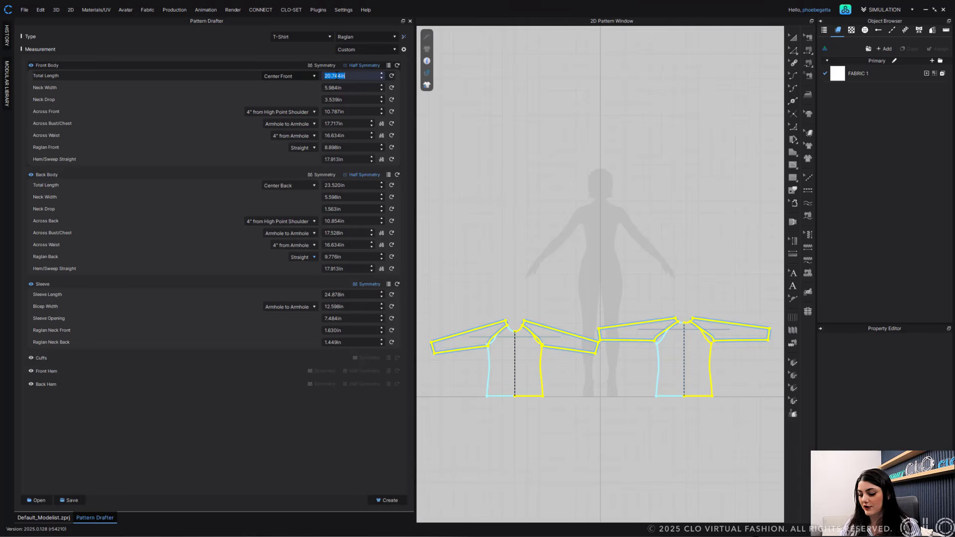
type("2")
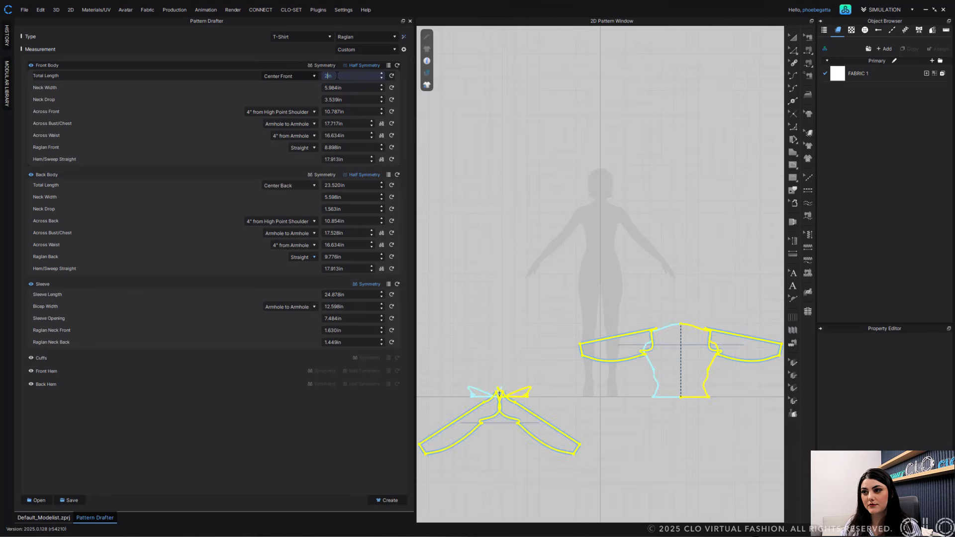
type("2")
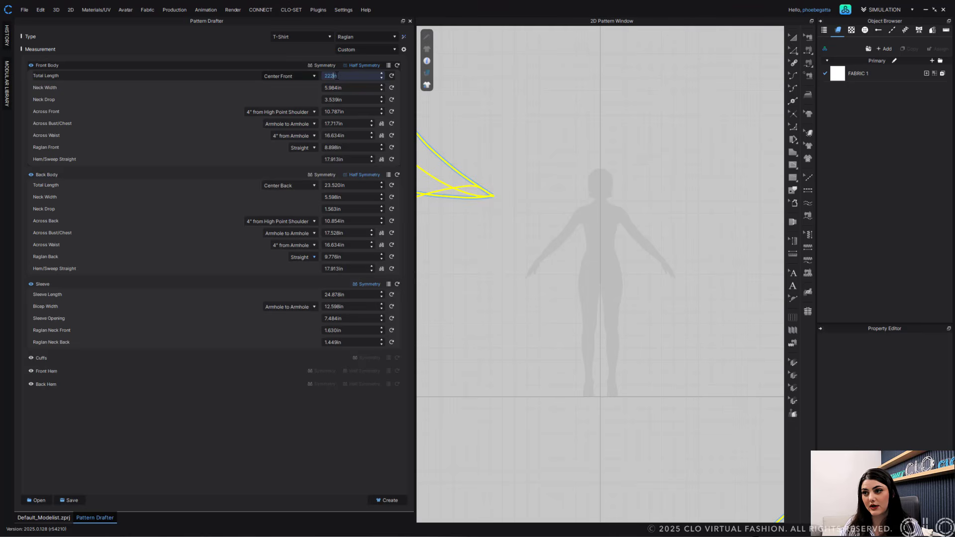
key("BackSpace")
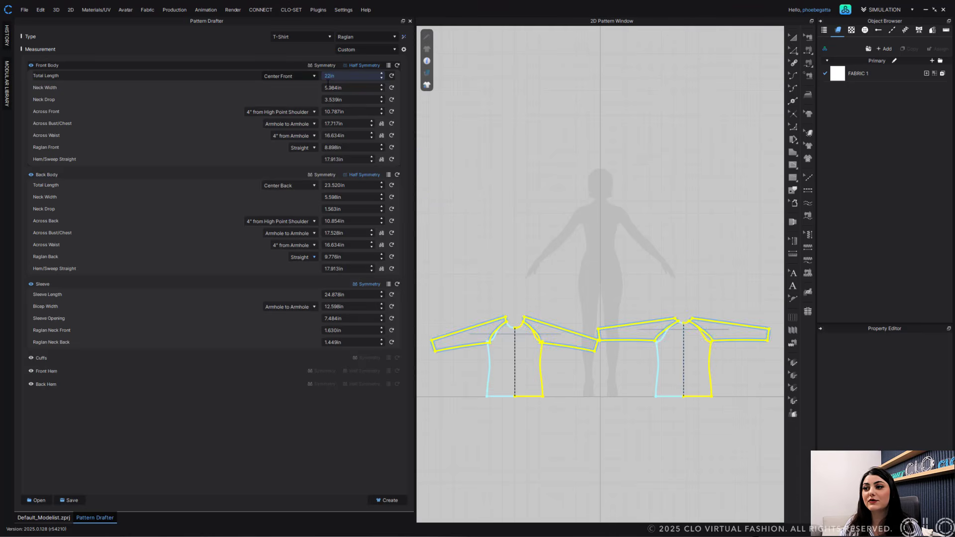
- Set the front body's Neck Width to 6.5 in, zooming in on the neckline
left_click(328, 87)
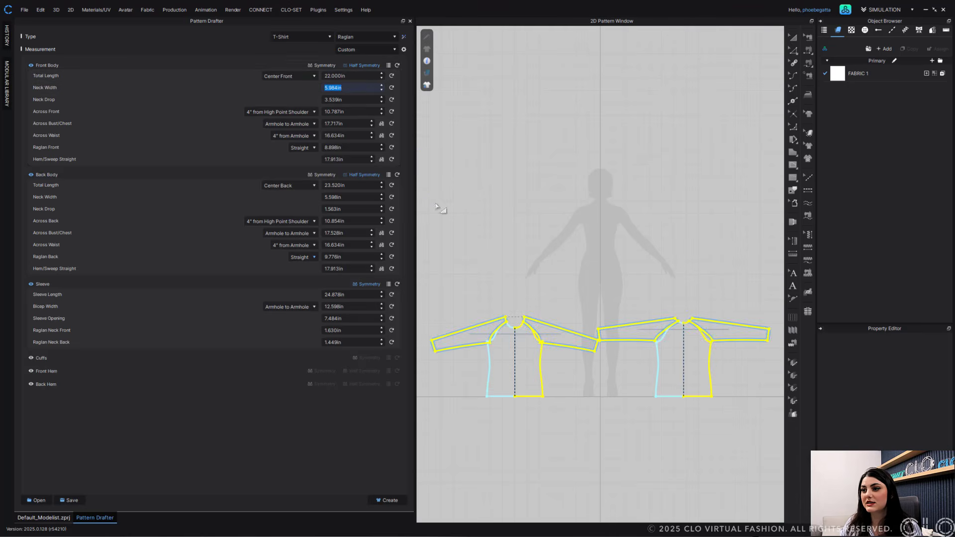
scroll(519, 320, "up", 5)
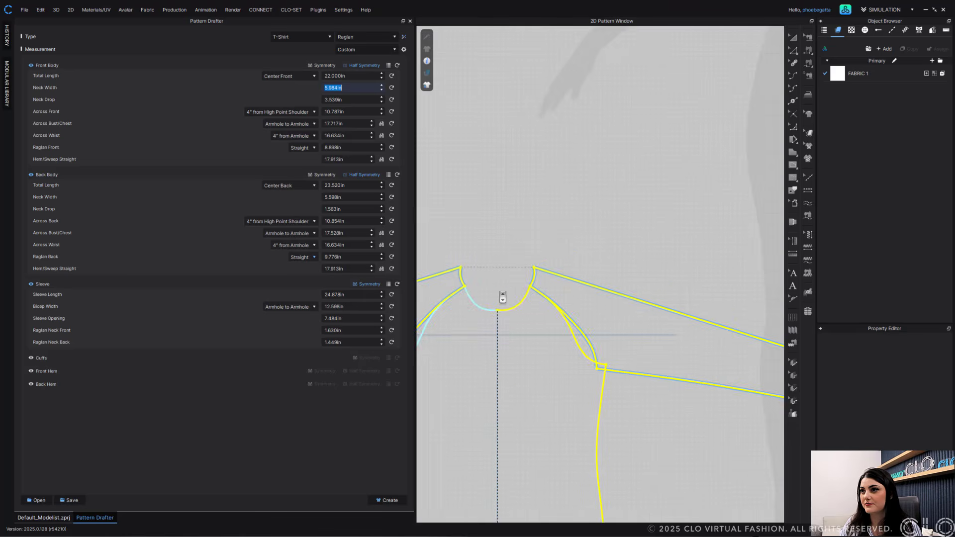
middle_click_drag(535, 255, 595, 119)
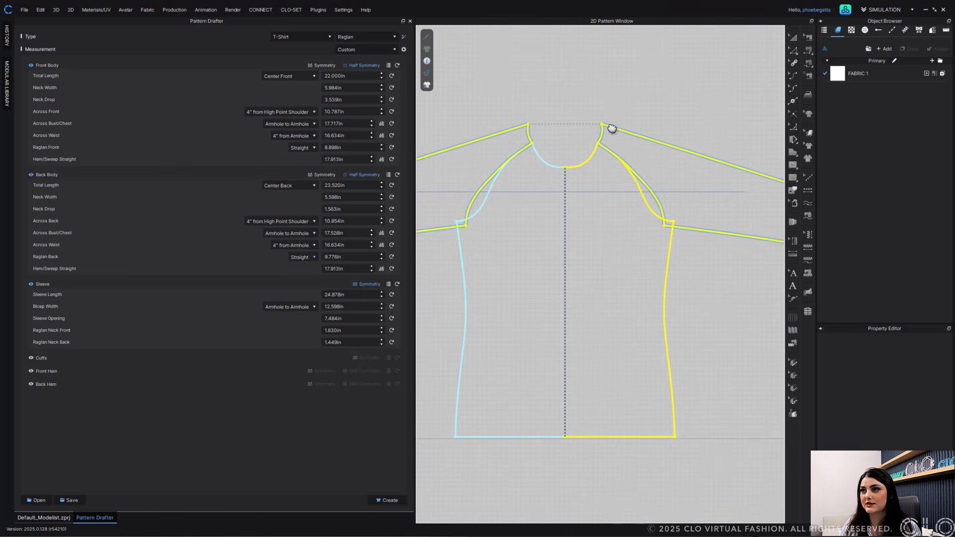
double_click(331, 88)
scroll(331, 88, "up", 1)
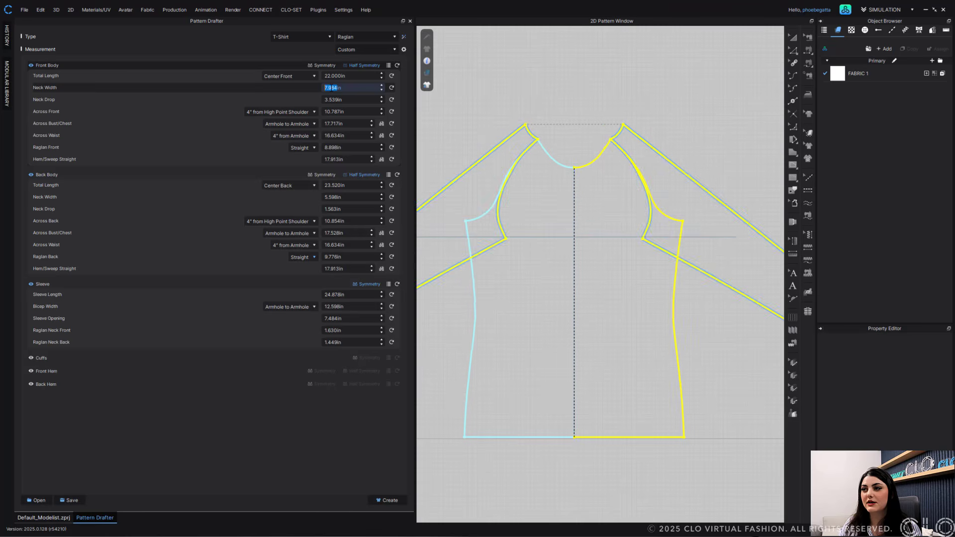
scroll(332, 88, "down", 3)
scroll(332, 88, "up", 1)
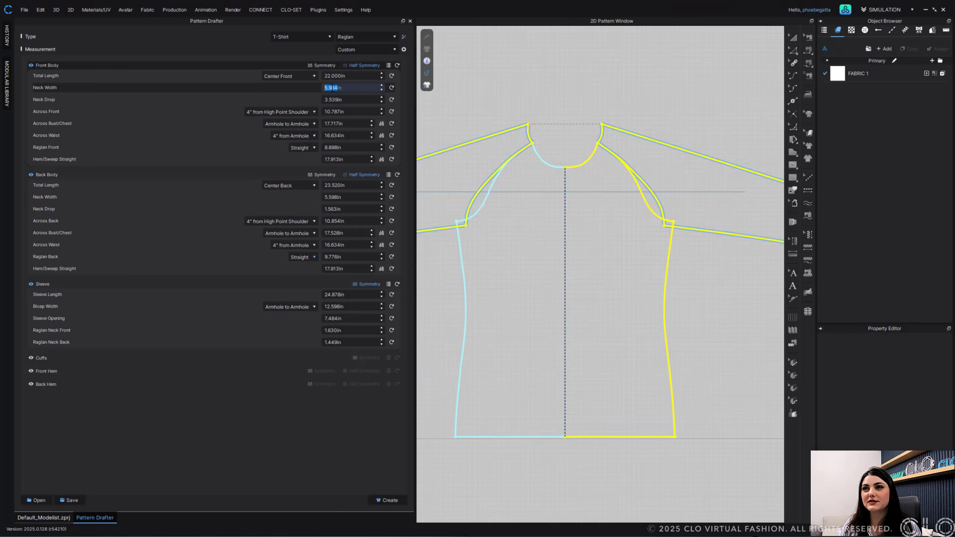
scroll(332, 88, "up", 1)
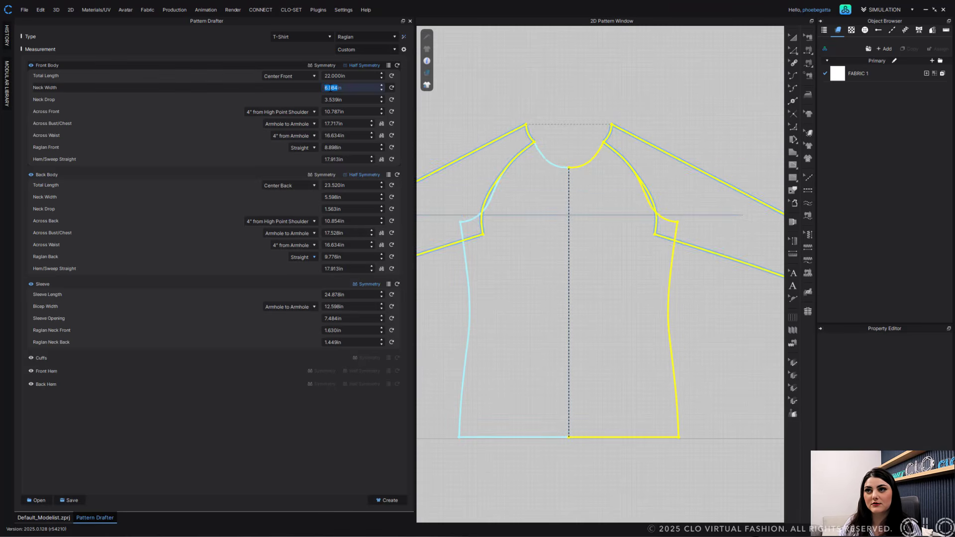
scroll(331, 88, "up", 3)
scroll(331, 88, "down", 6)
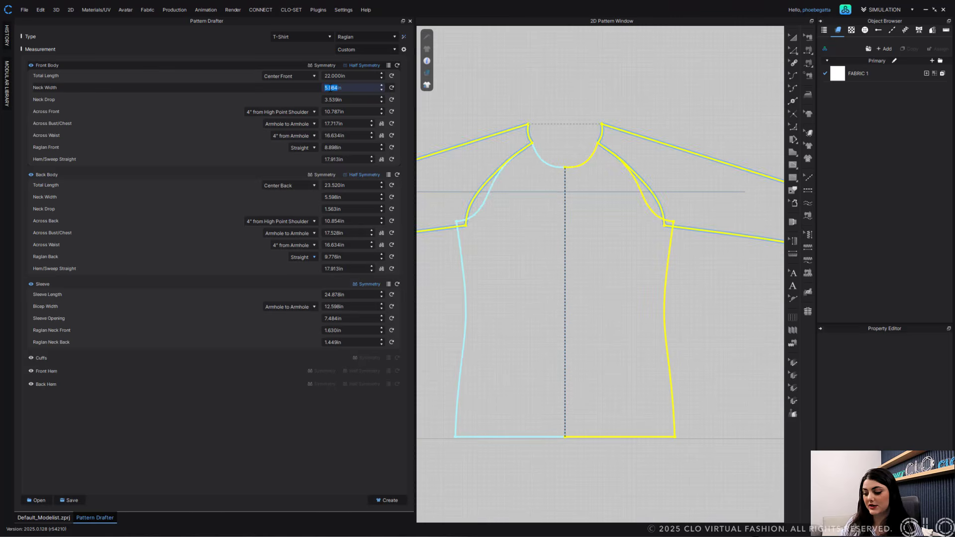
scroll(331, 88, "down", 3)
type("6.5")
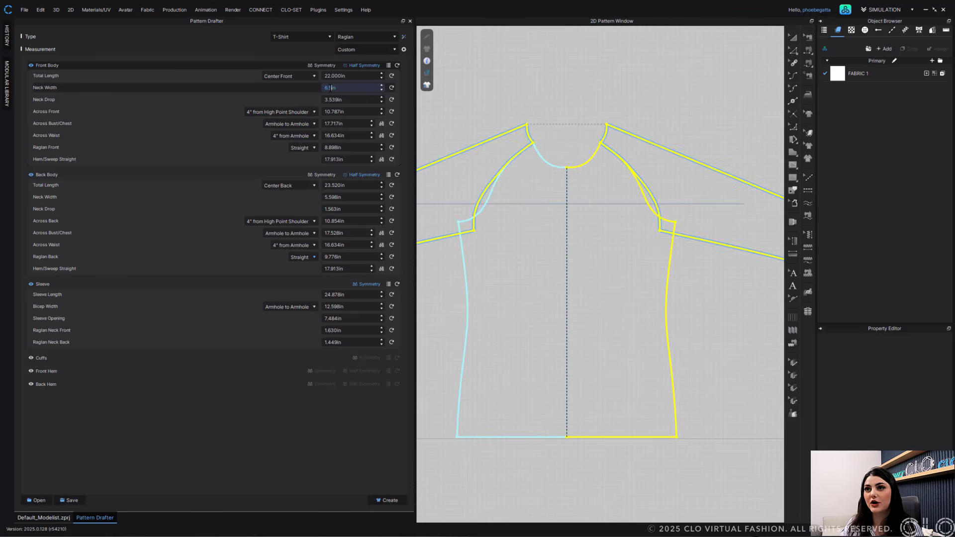
key("Return")
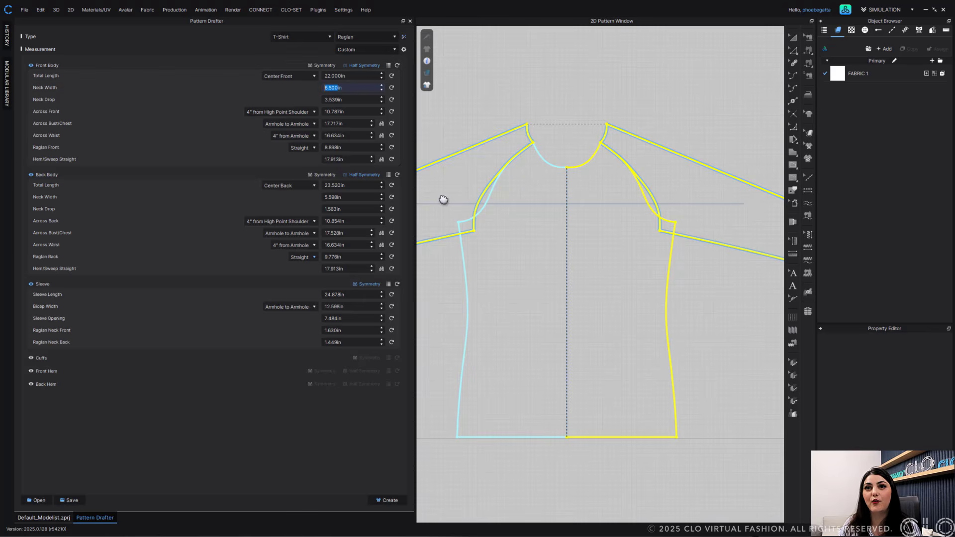
- Set the front body's Neck Drop to 6 in
left_click(332, 100)
type("9.77")
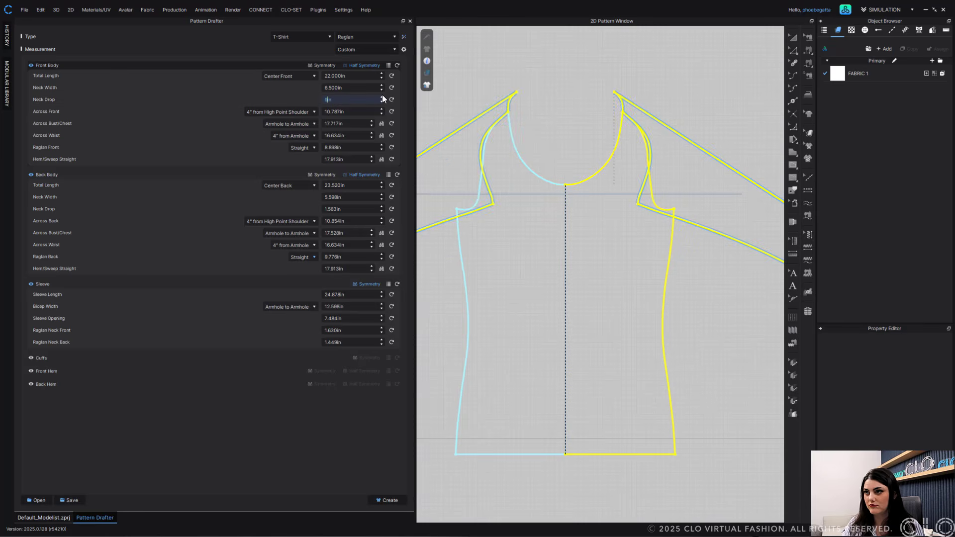
type("6")
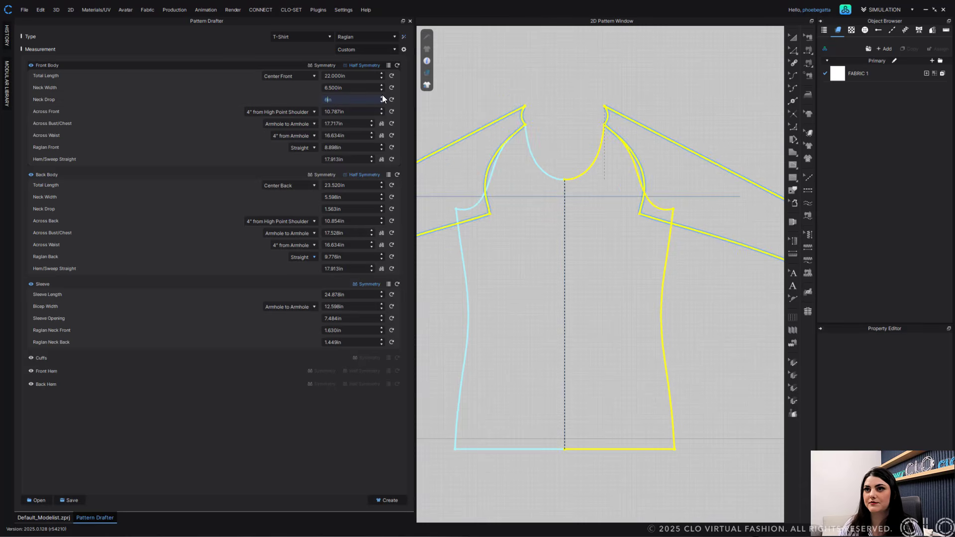
key("Return")
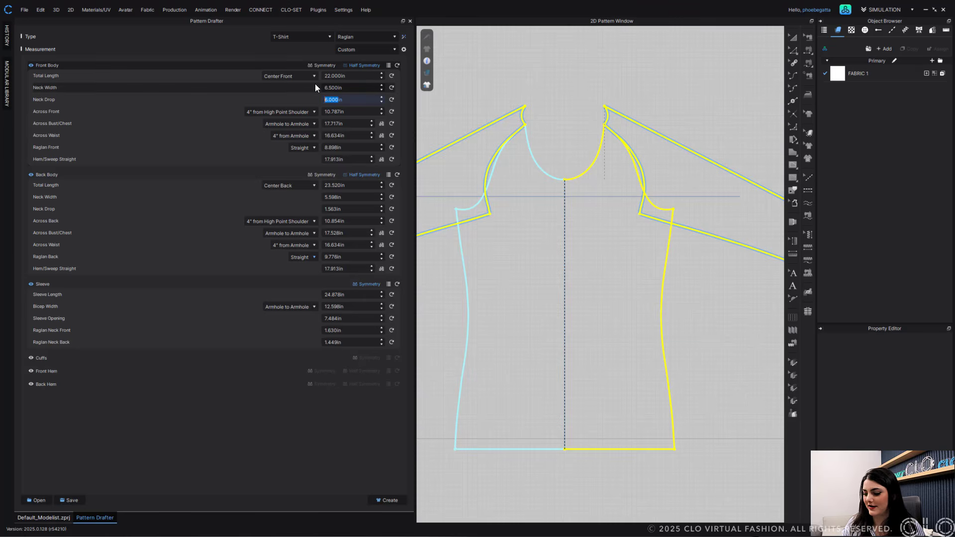
- Change the front body's Neck Width to 3.5 in
left_click(332, 88)
type("3.5")
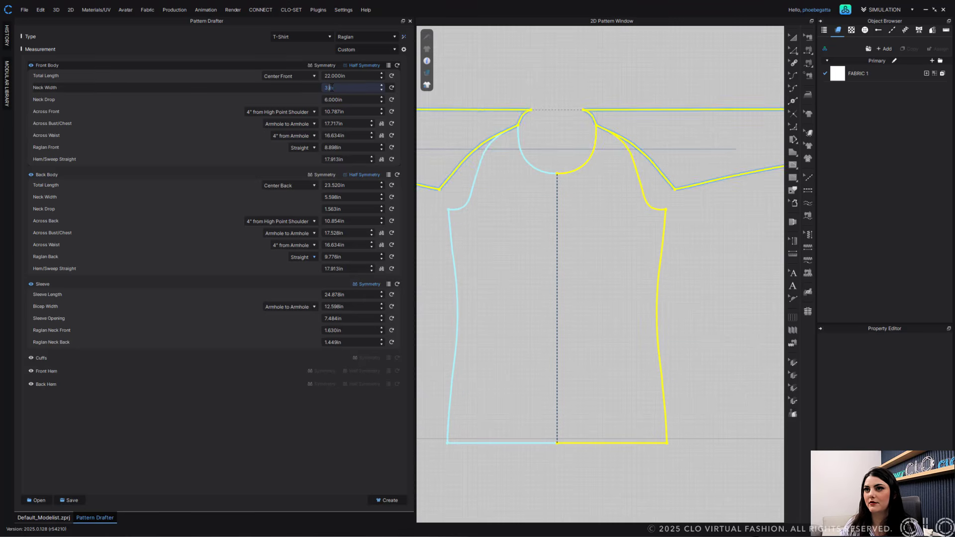
key("Return")
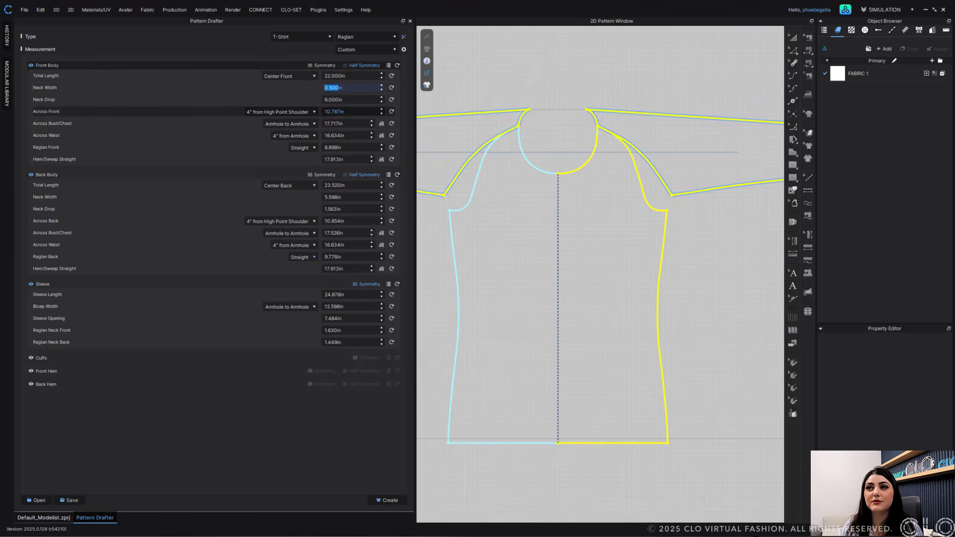
- Set the front body's Neck Width to 7 in
left_click(333, 111)
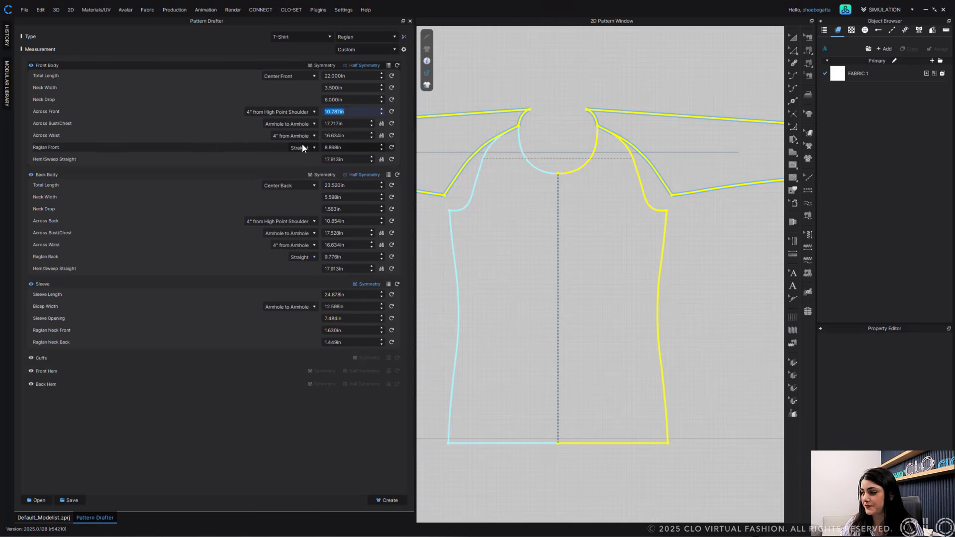
left_click(338, 99)
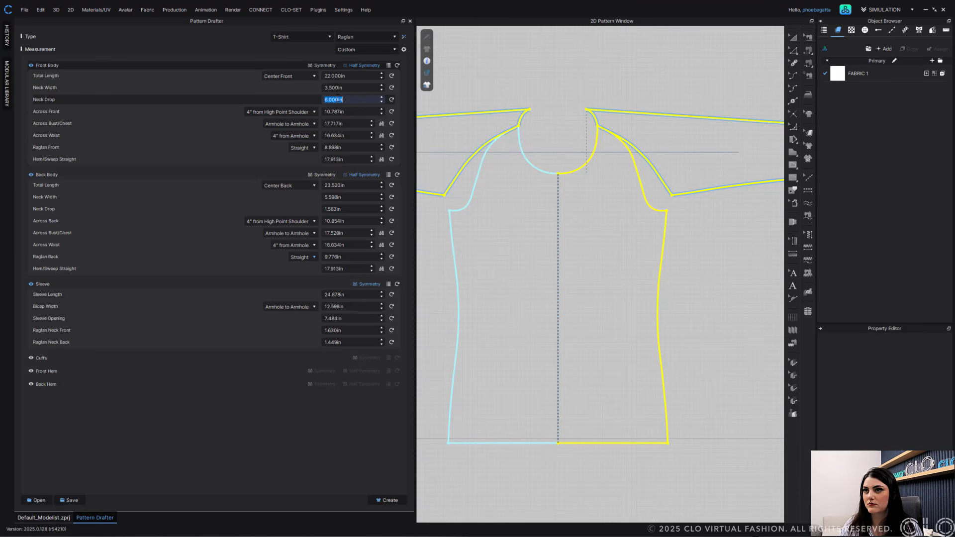
left_click(331, 87)
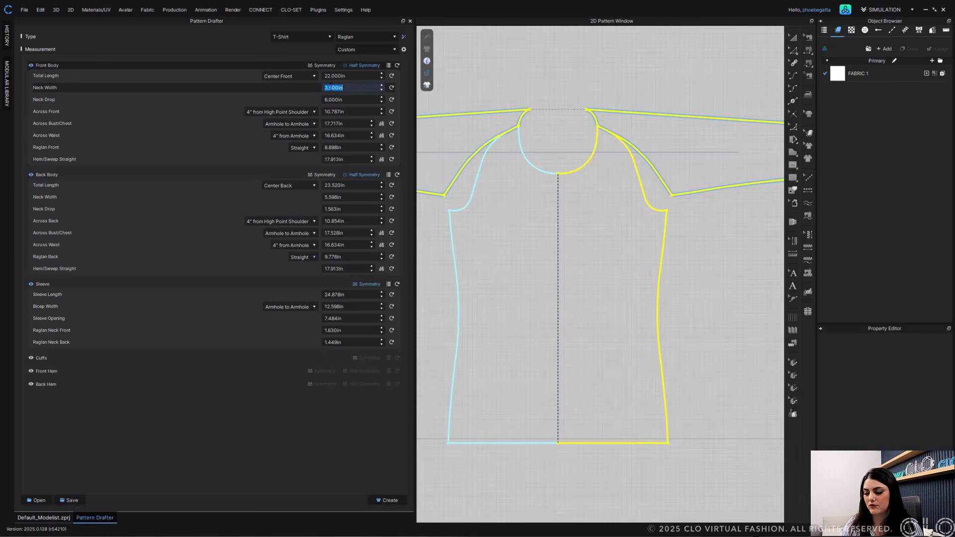
type("7")
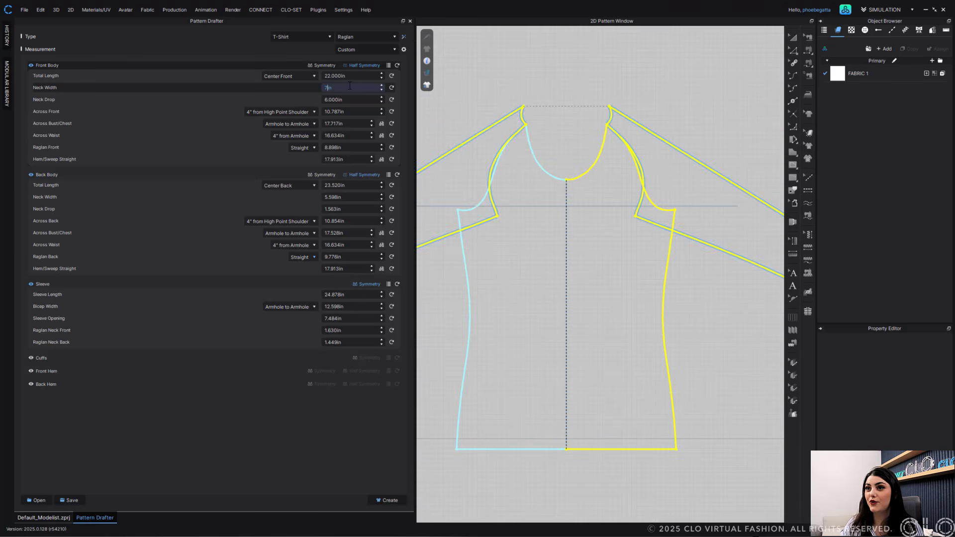
key("Return")
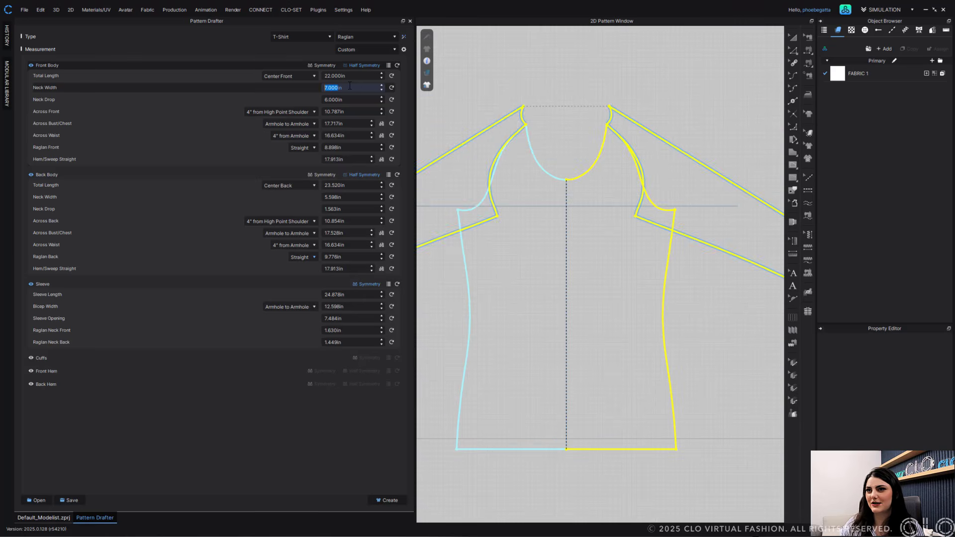
- Set the back body's Neck Width to 7 in, zooming out to see both garments
scroll(569, 132, "down", 5)
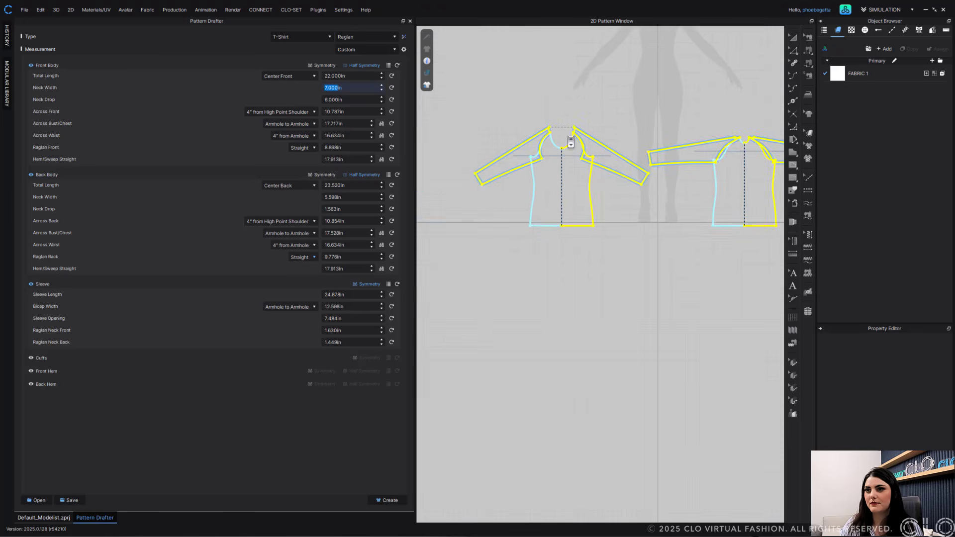
double_click(335, 197)
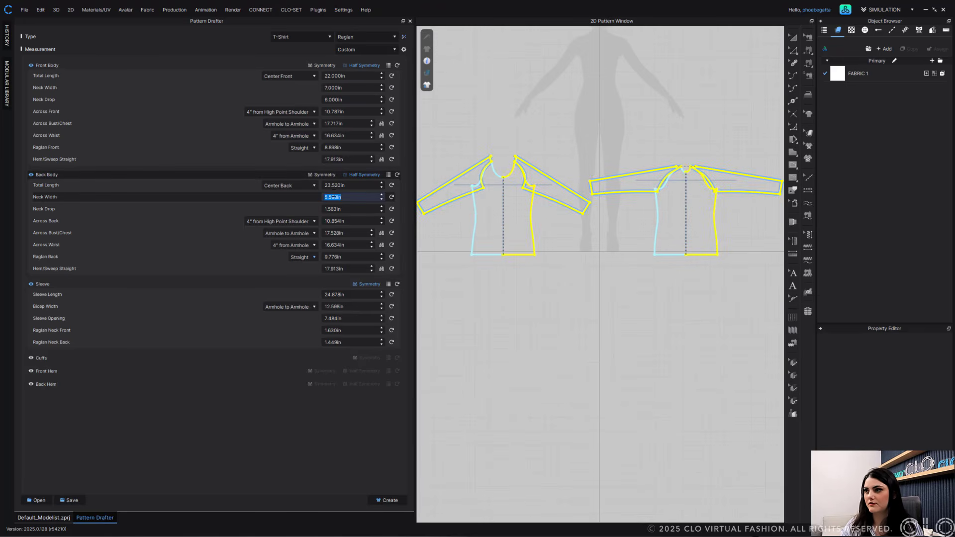
type("7")
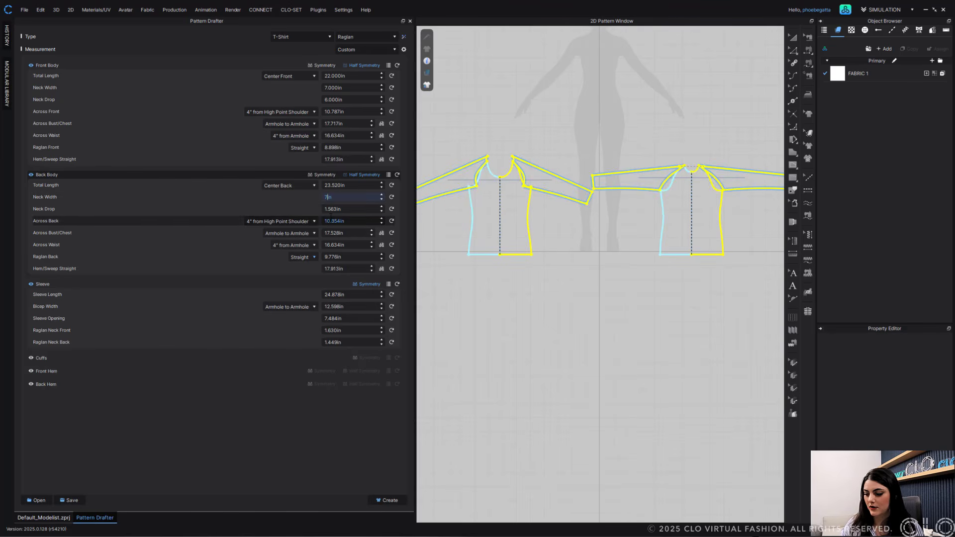
- Set the back body's Neck Drop to 1 in
double_click(329, 209)
type("3.")
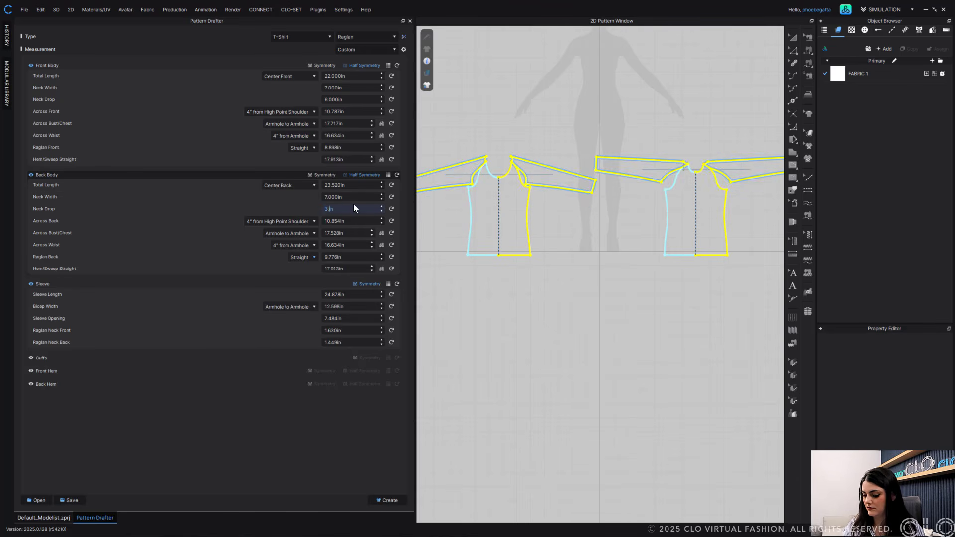
type("1")
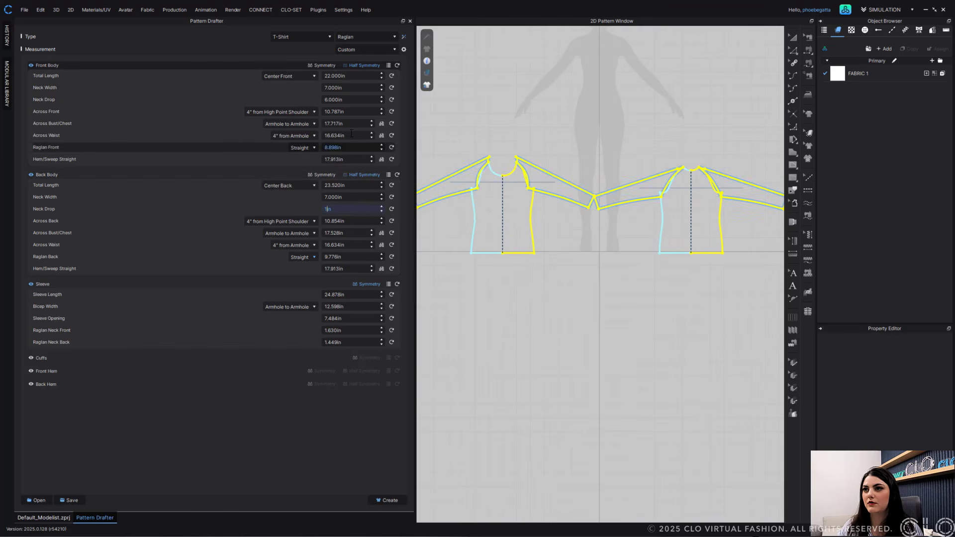
- Measure the front Across Front 5" from High Point Shoulder and set it to 12.787 in
double_click(361, 111)
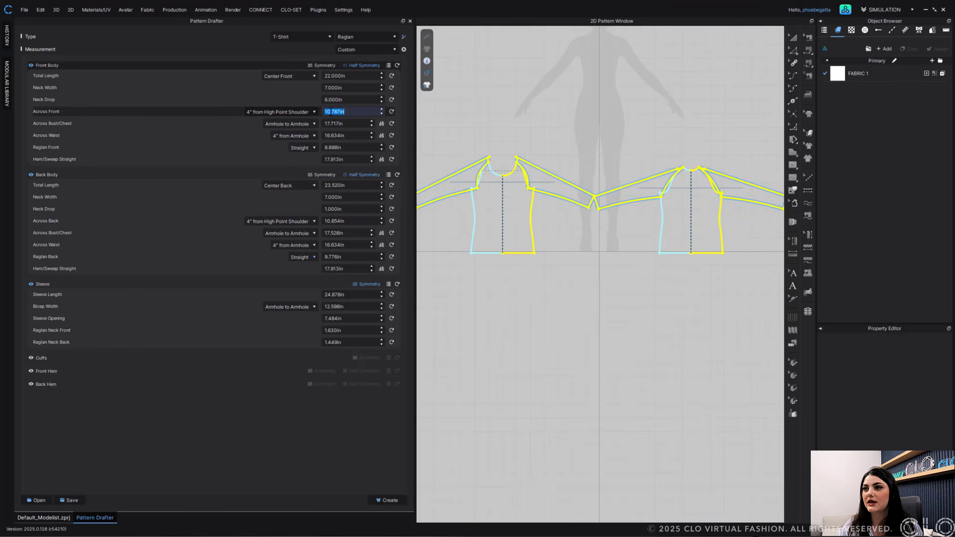
scroll(331, 112, "up", 4)
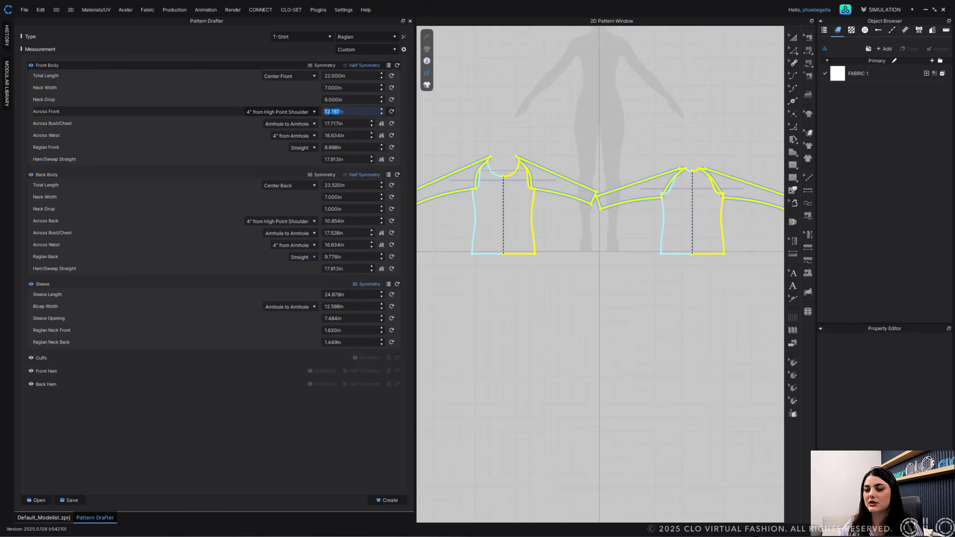
scroll(331, 111, "down", 2)
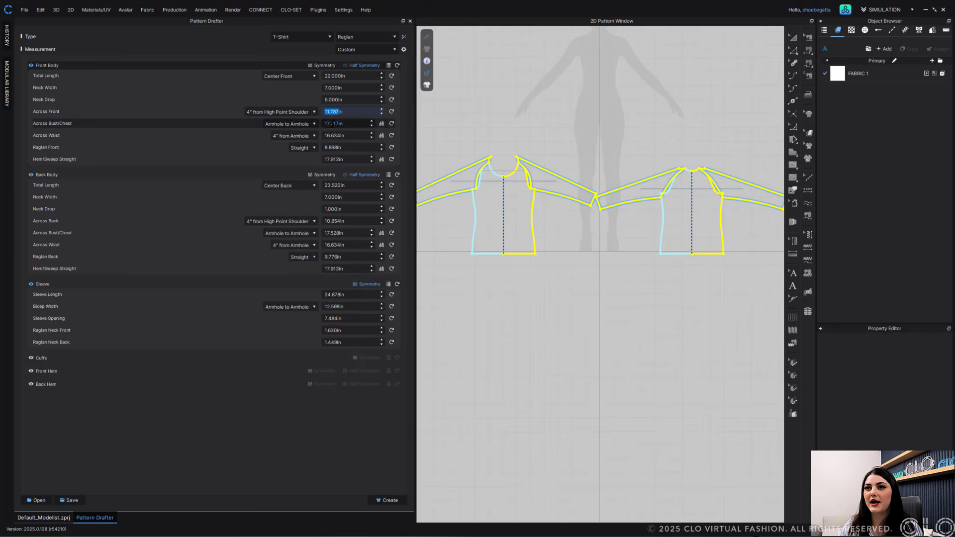
left_click(294, 112)
left_click(290, 124)
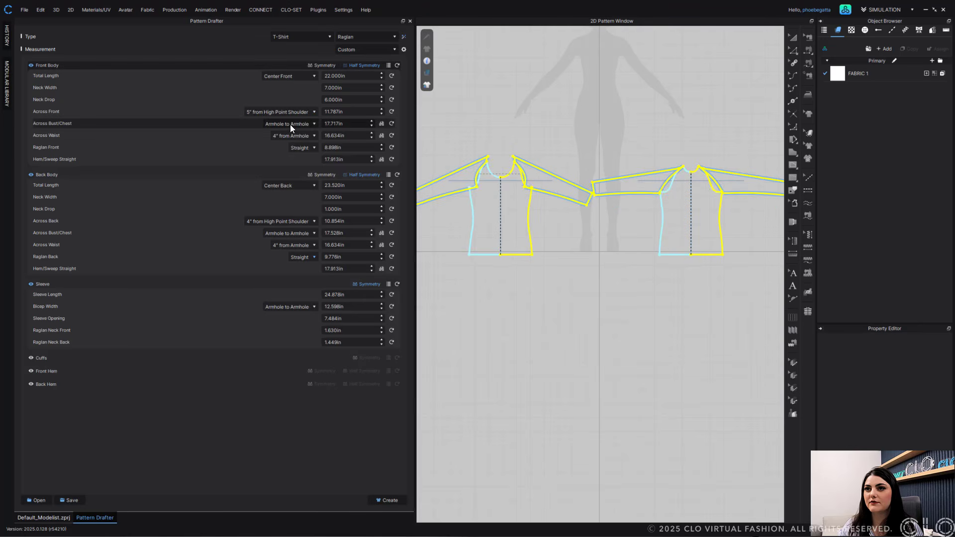
scroll(333, 112, "up", 1)
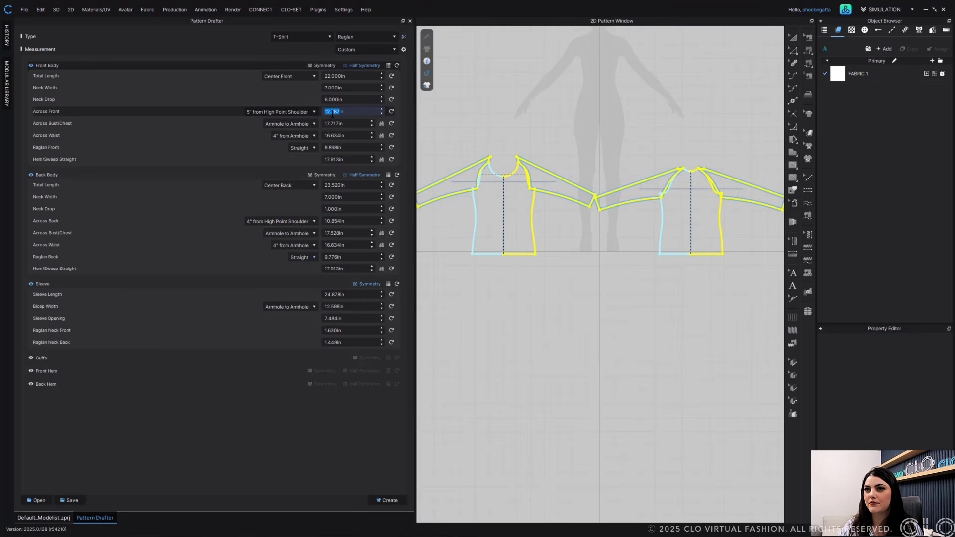
key("Tab")
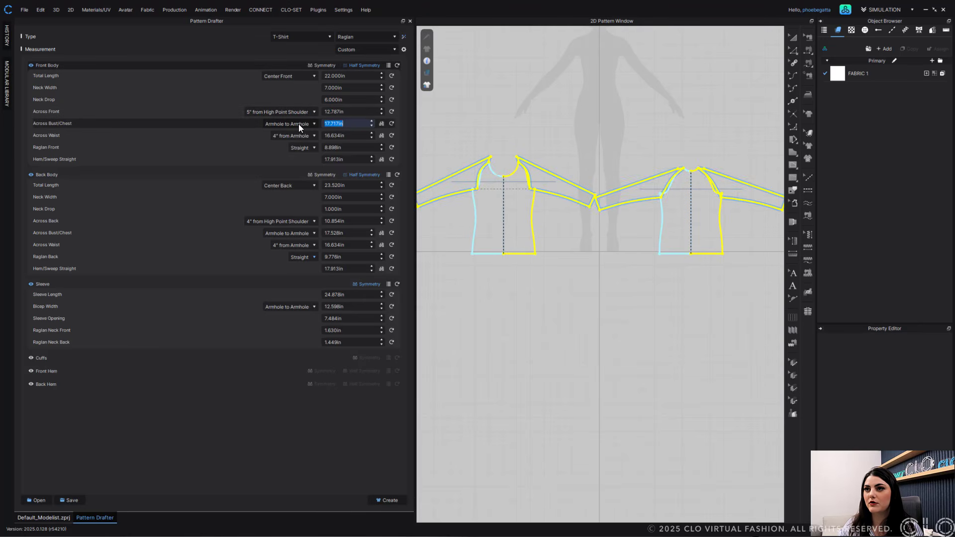
left_click(381, 123)
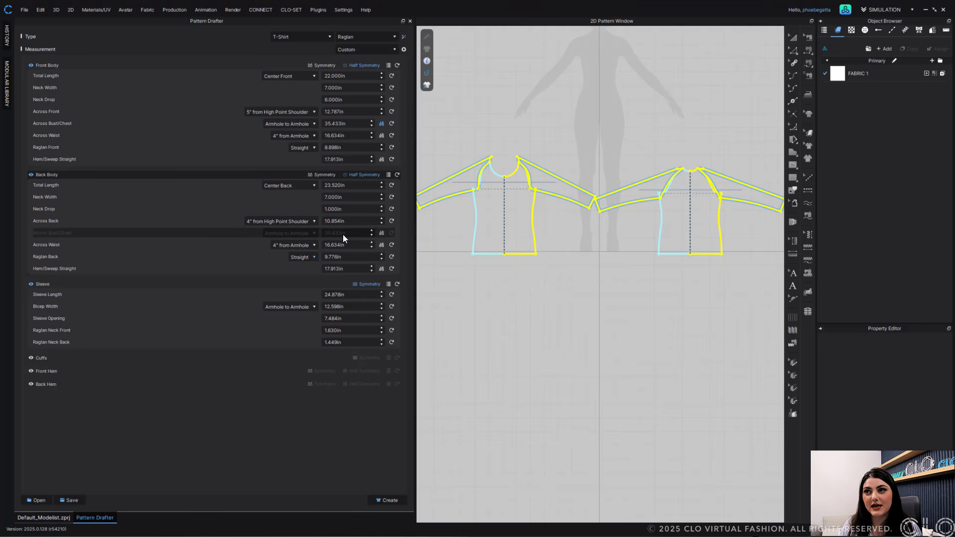
left_click(382, 123)
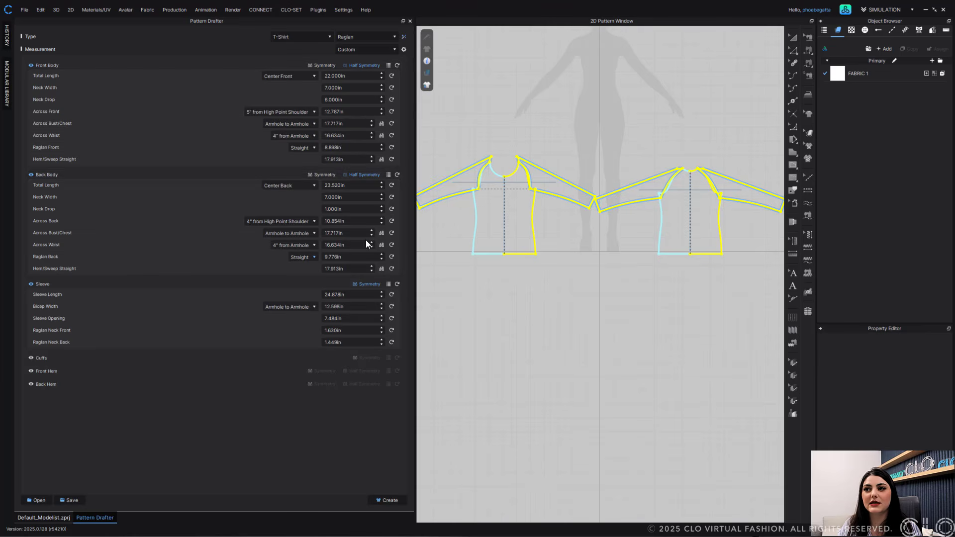
left_click(382, 233)
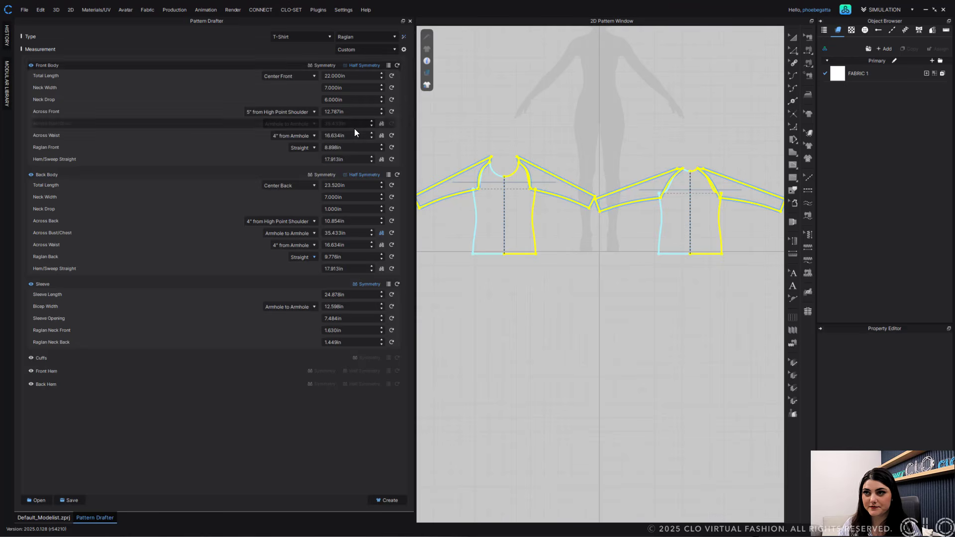
left_click(381, 233)
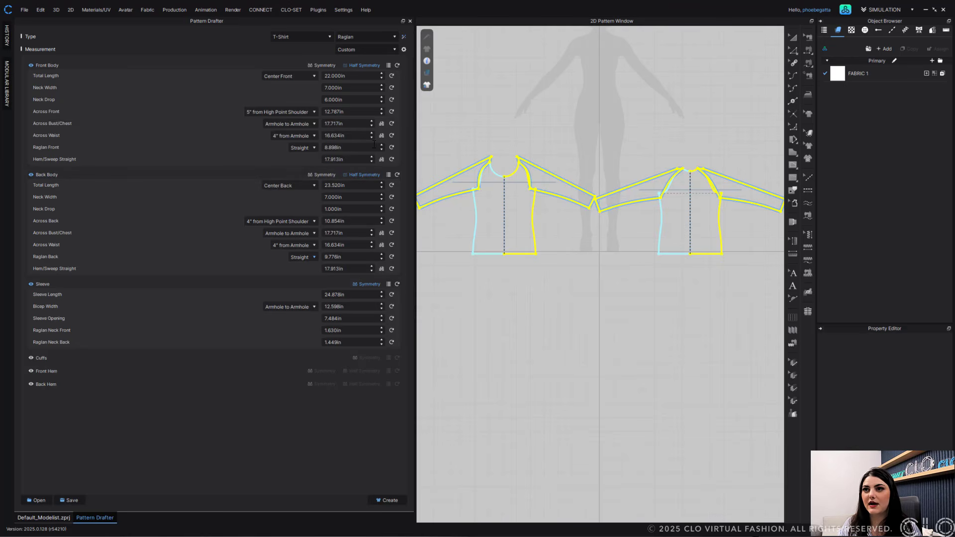
- Switch the front Across Bust/Chest to a total measurement and set it to 35.5 in
left_click(382, 124)
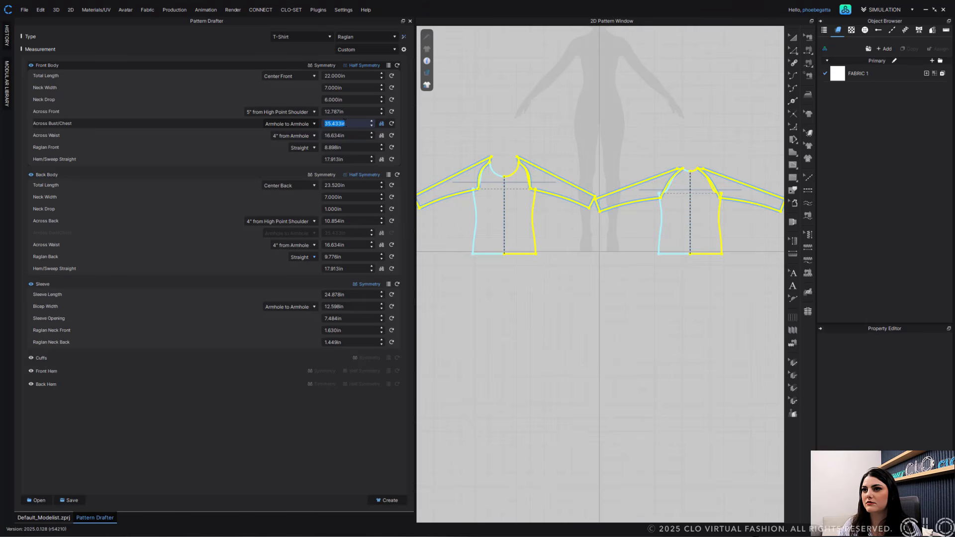
scroll(335, 124, "up", 1)
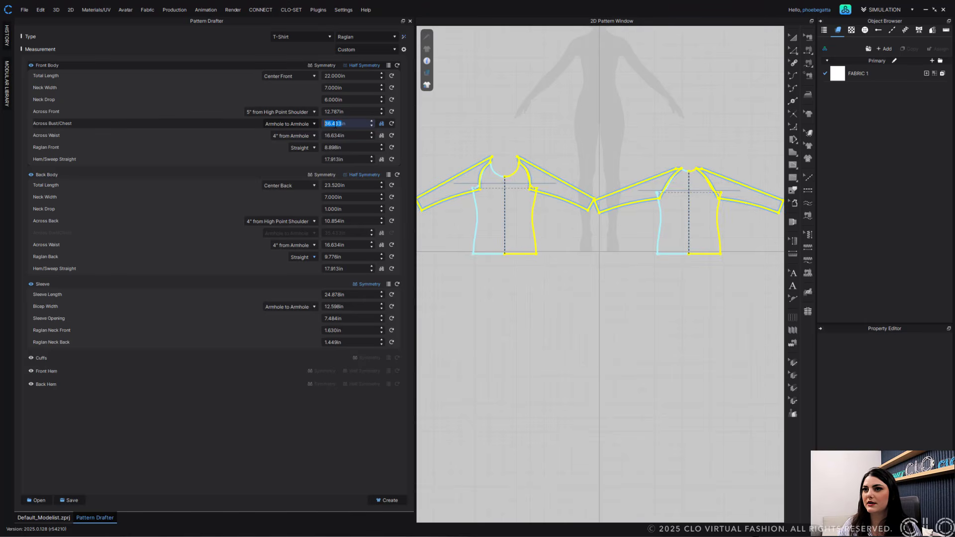
scroll(340, 124, "up", 1)
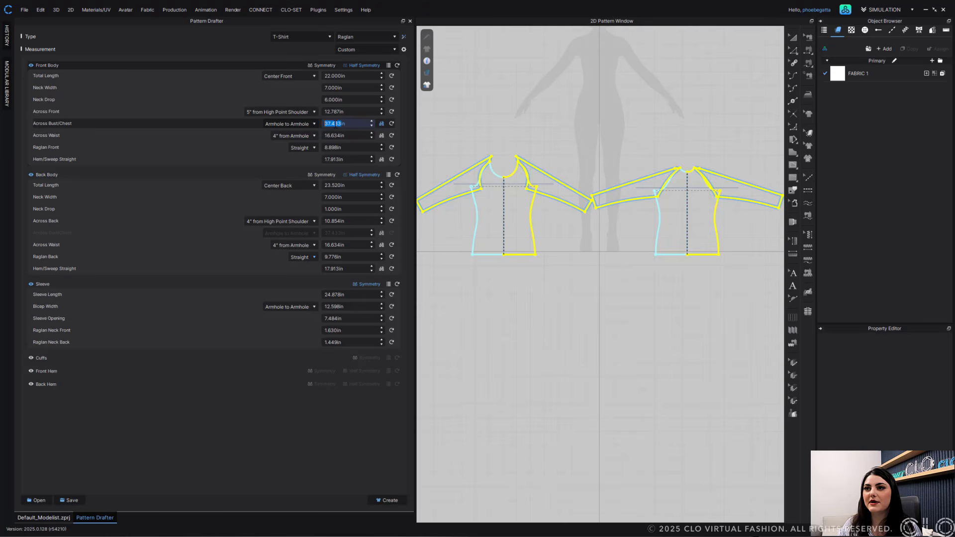
scroll(339, 124, "up", 1)
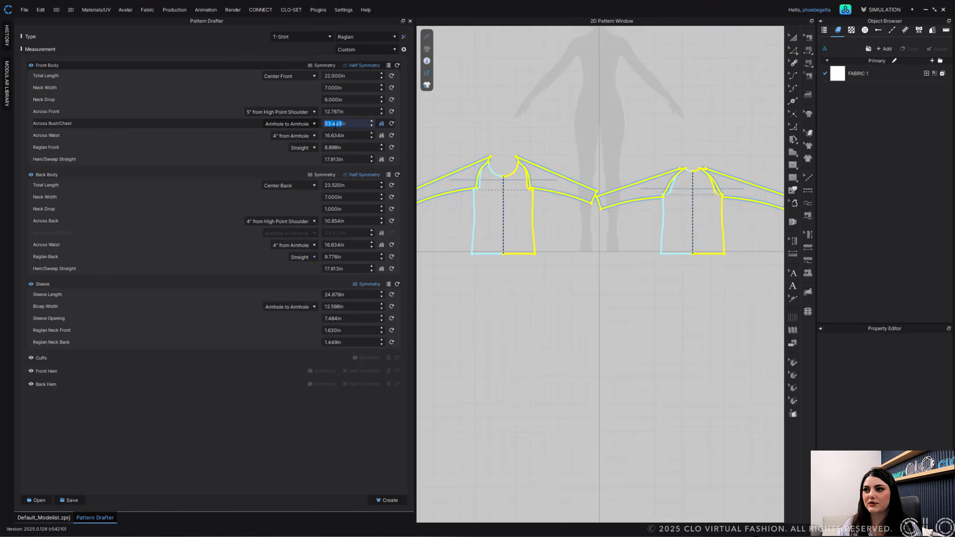
scroll(336, 125, "up", 1)
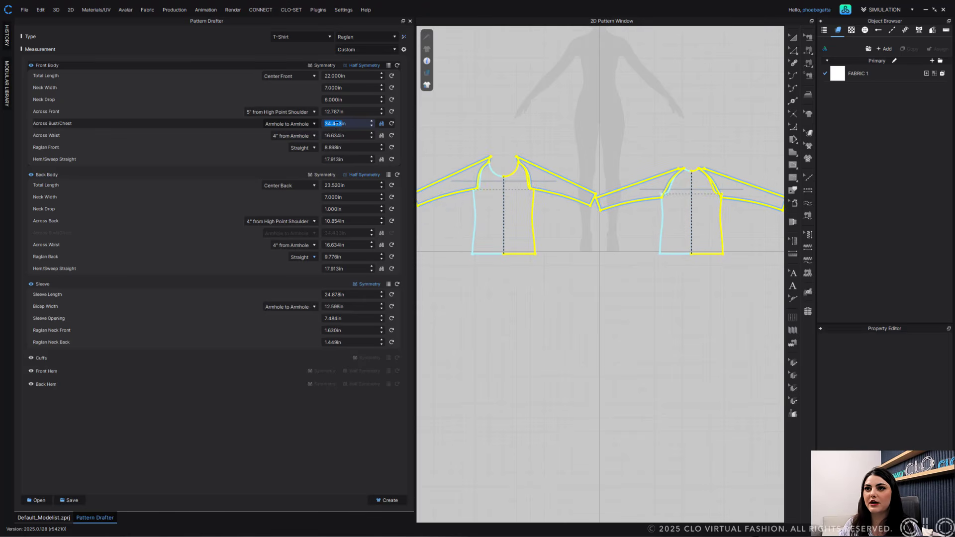
scroll(337, 126, "up", 3)
scroll(337, 125, "down", 3)
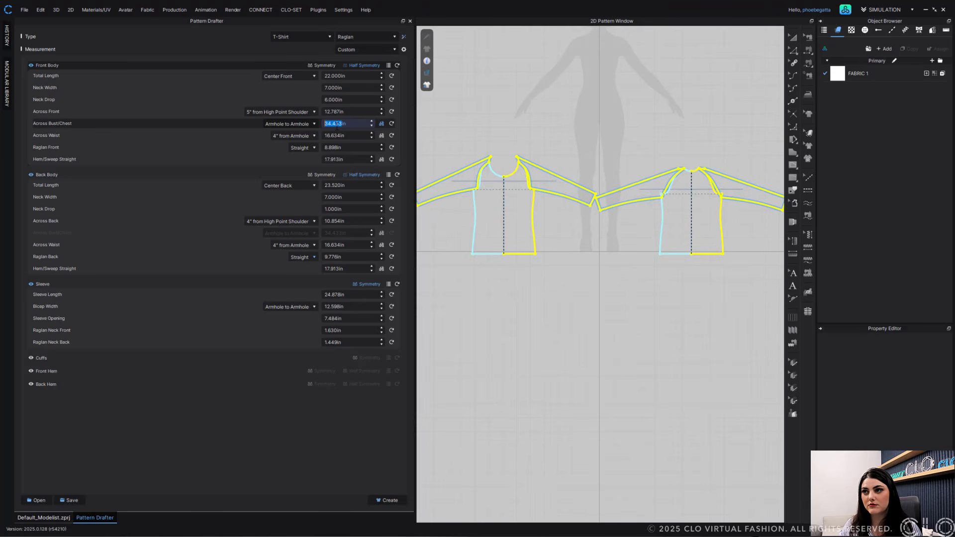
scroll(337, 125, "up", 1)
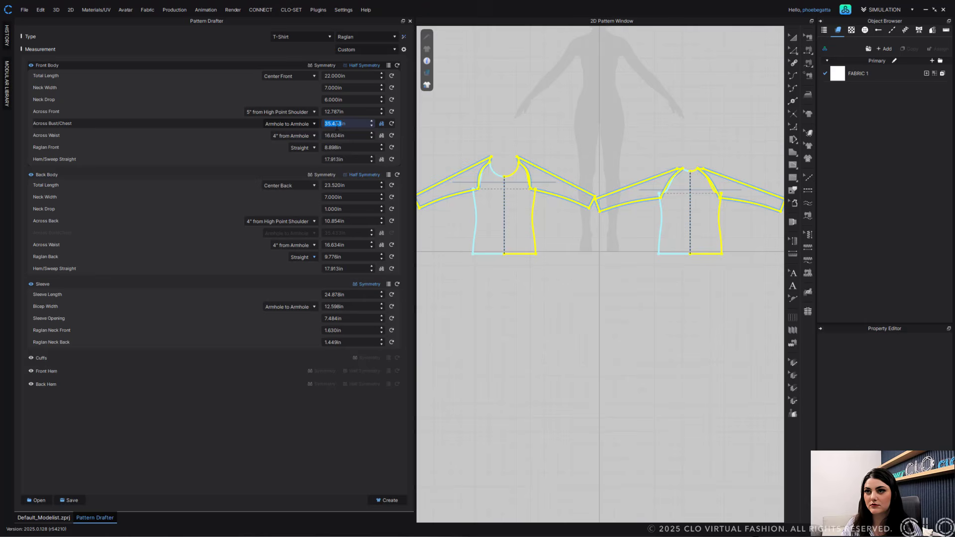
type("35.5")
key("Return")
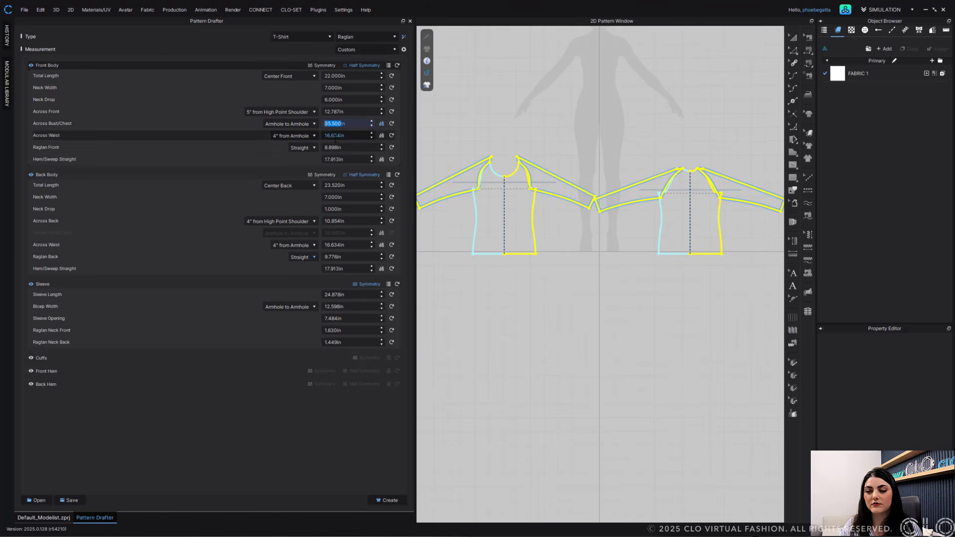
- Measure the front Across Waist 5" from Armhole and set it to 17 in
left_click(335, 133)
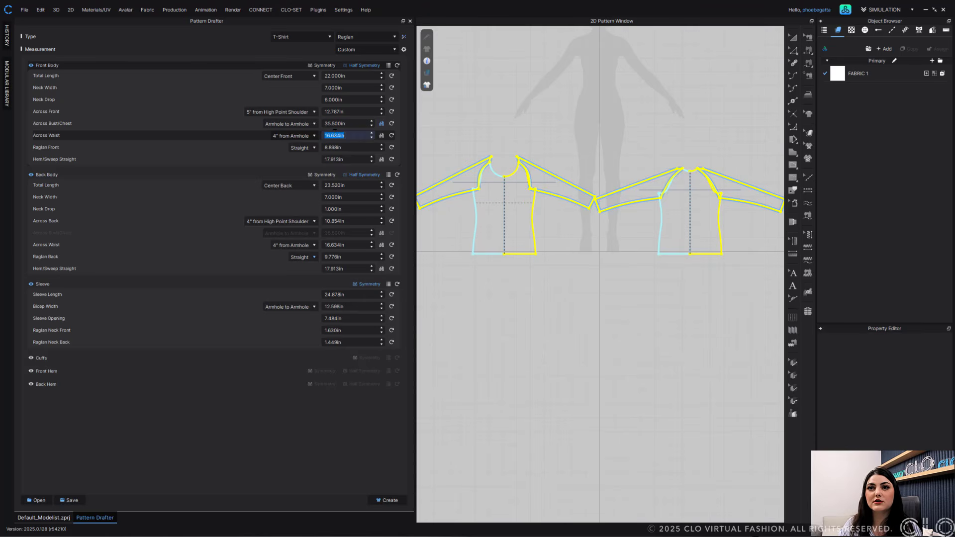
left_click(281, 136)
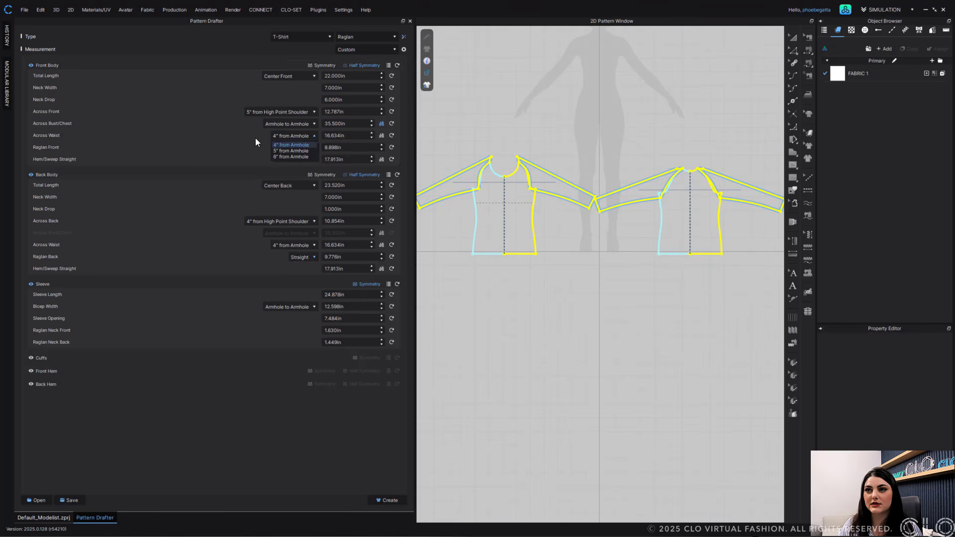
left_click(301, 152)
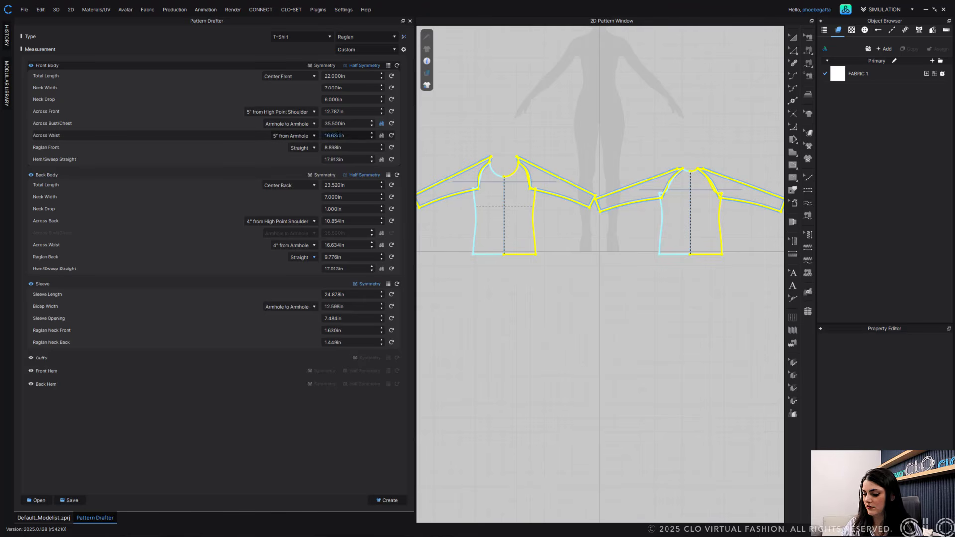
left_click(336, 136)
type("17")
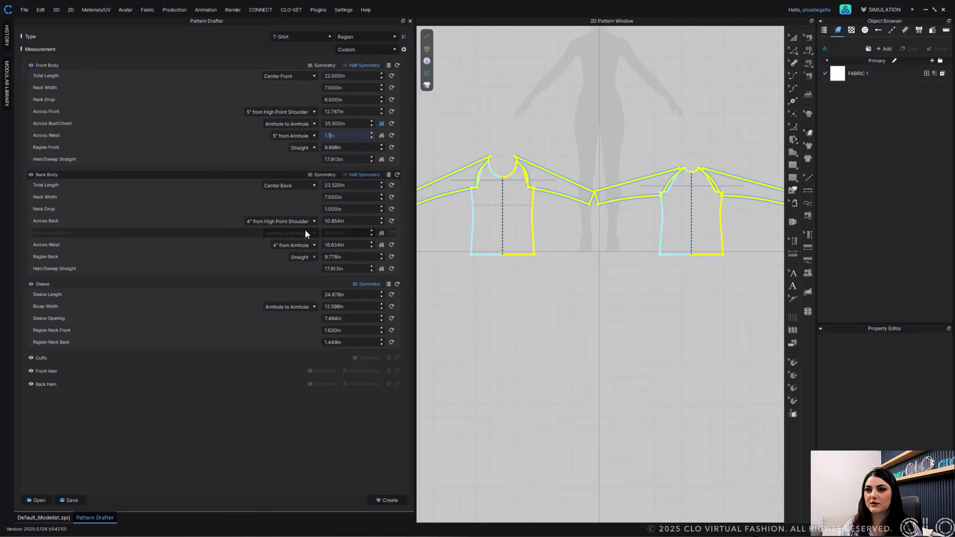
- Measure the back Across Waist 5" from Armhole and set it to 17 in
left_click(304, 245)
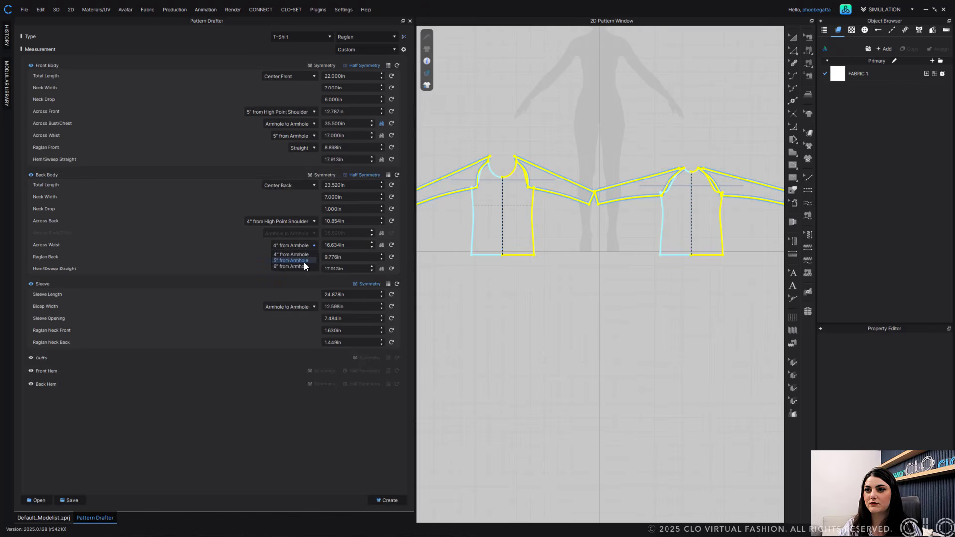
left_click(304, 261)
left_click(337, 245)
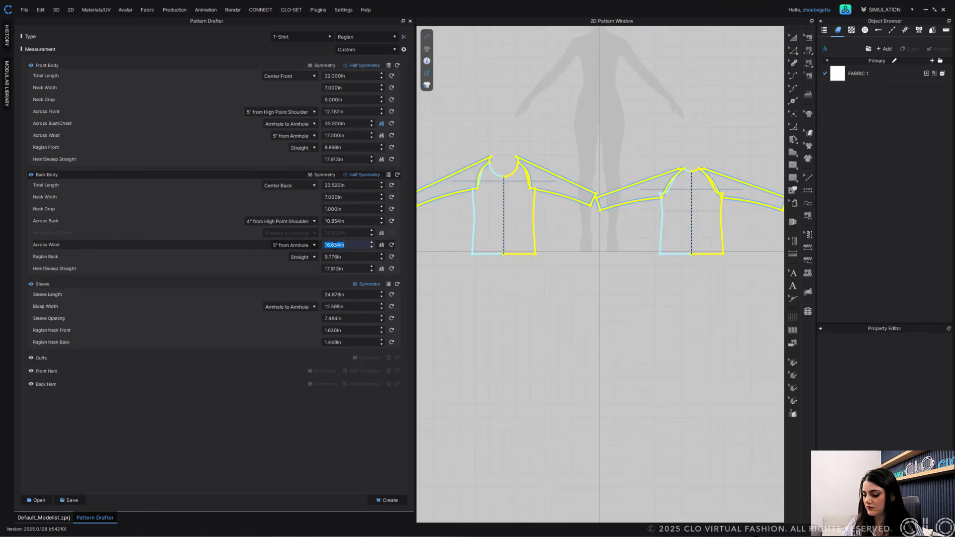
type("17")
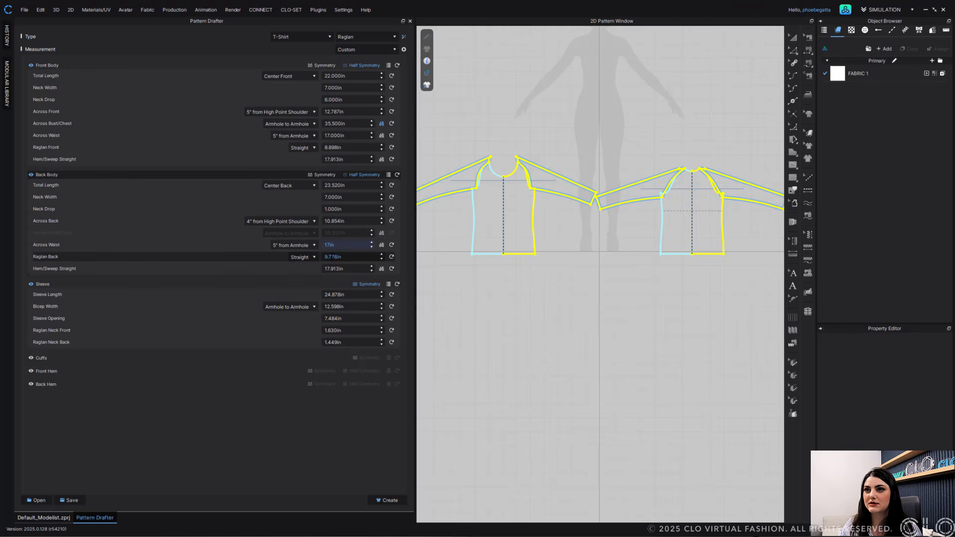
- Set the back Raglan Back to 10 in and the front Raglan Front to 9 in
left_click(367, 256)
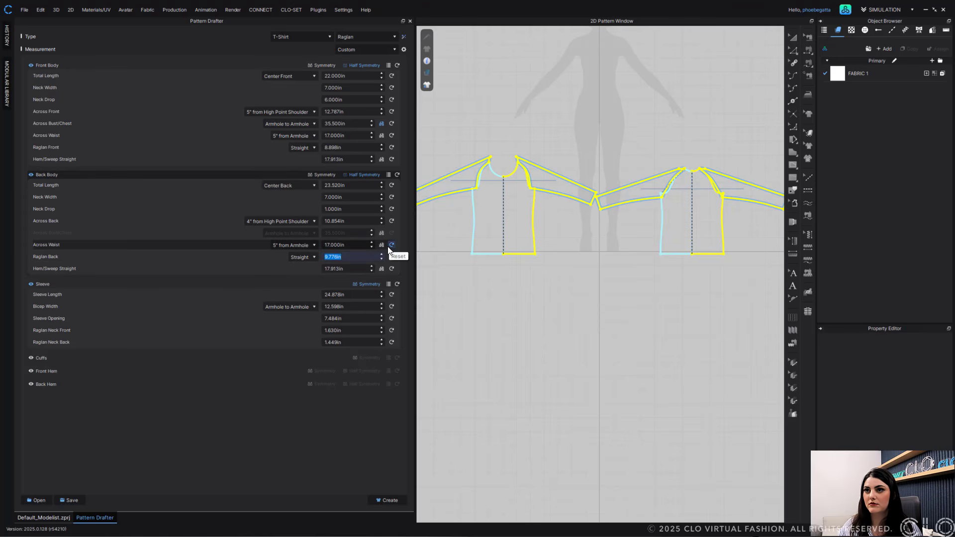
type("10")
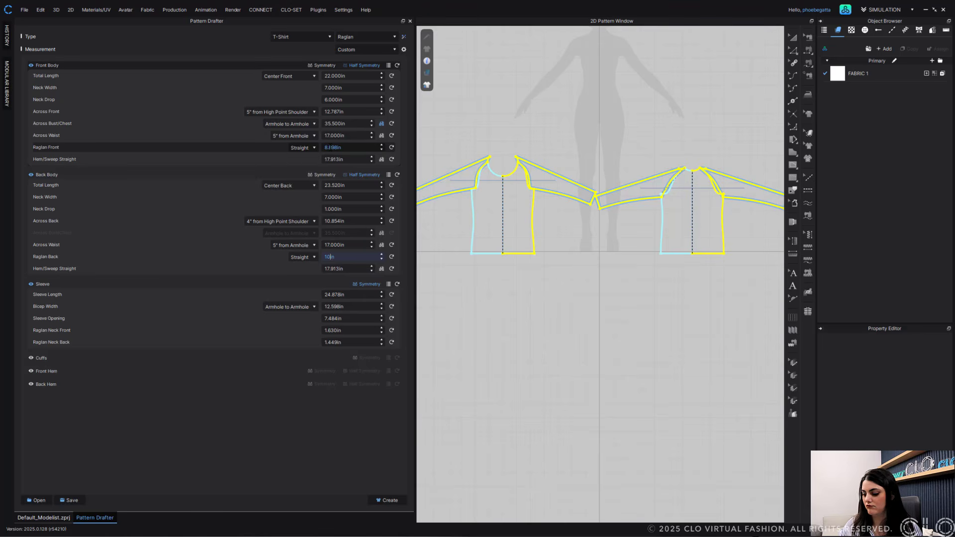
left_click(330, 147)
type("9")
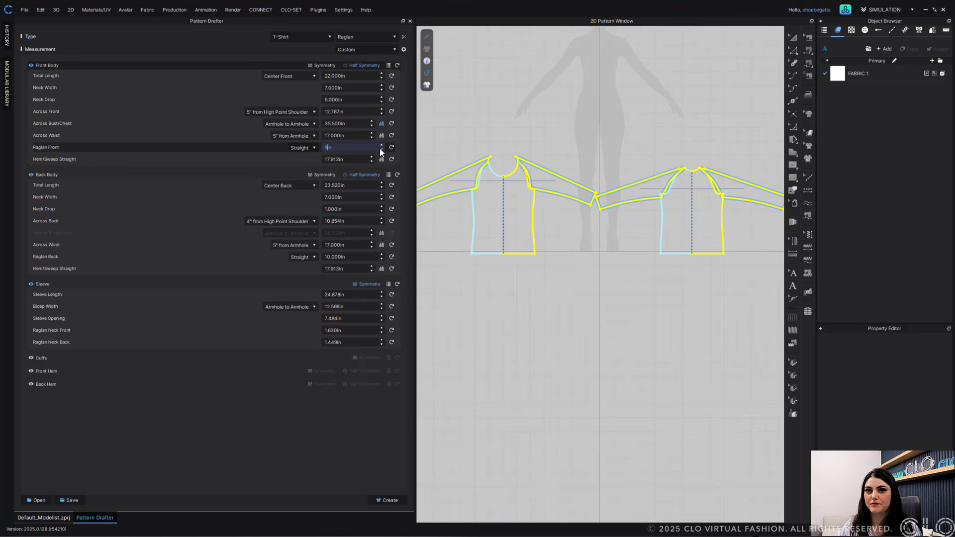
- Switch the front Hem/Sweep Straight to a total measurement and set it to 36.827 in
left_click(334, 159)
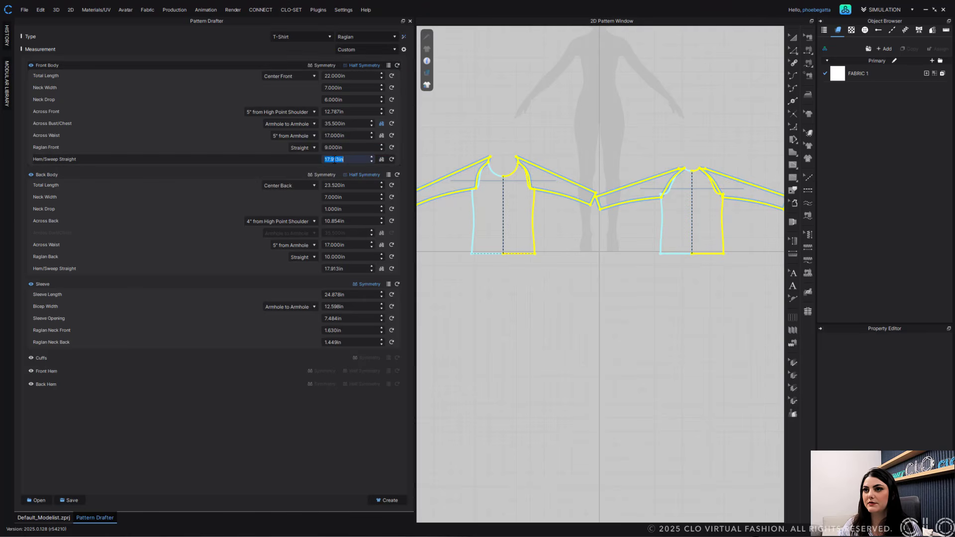
left_click(382, 159)
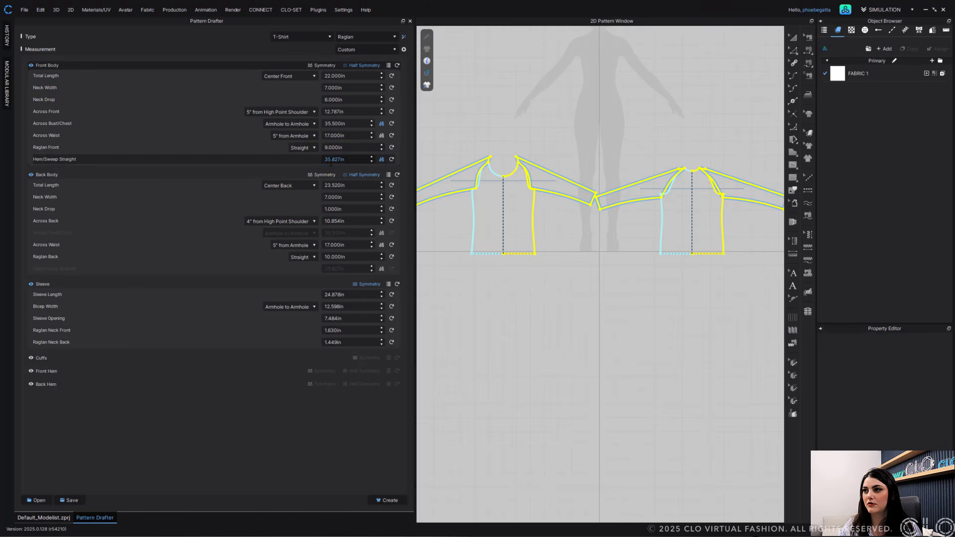
left_click(333, 160)
scroll(334, 160, "up", 3)
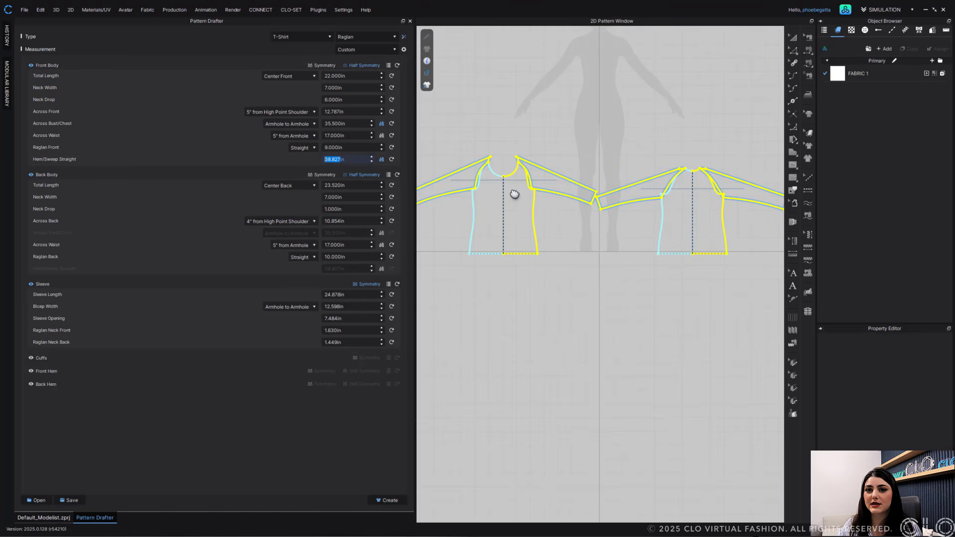
- Set the Sleeve Length to 20 in
left_click(331, 295)
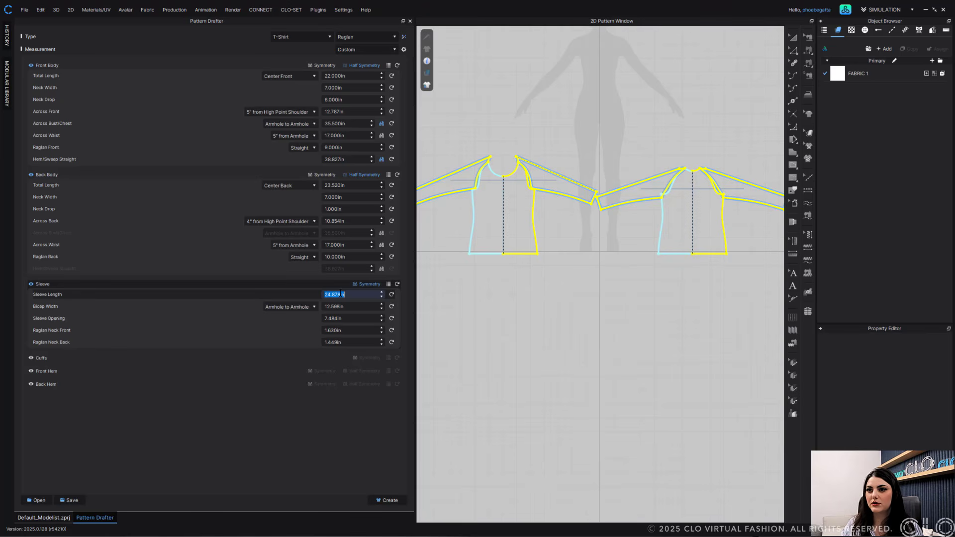
type("20")
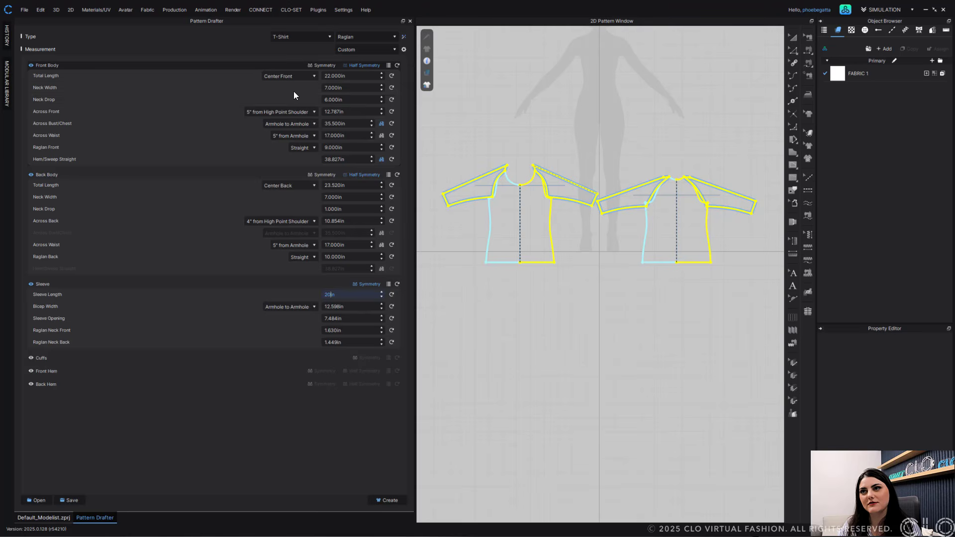
- Set the back body's Total Length to 27.5 in
left_click(339, 187)
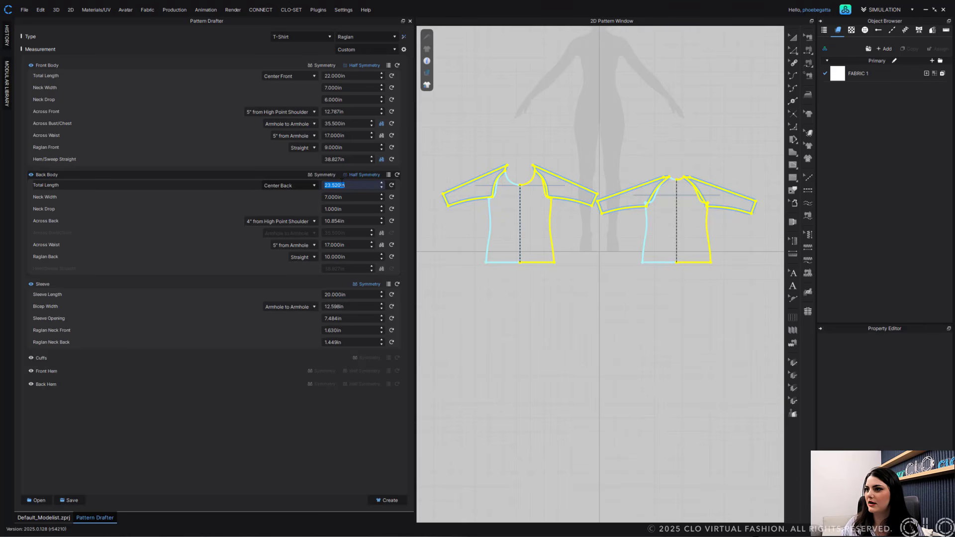
type("25")
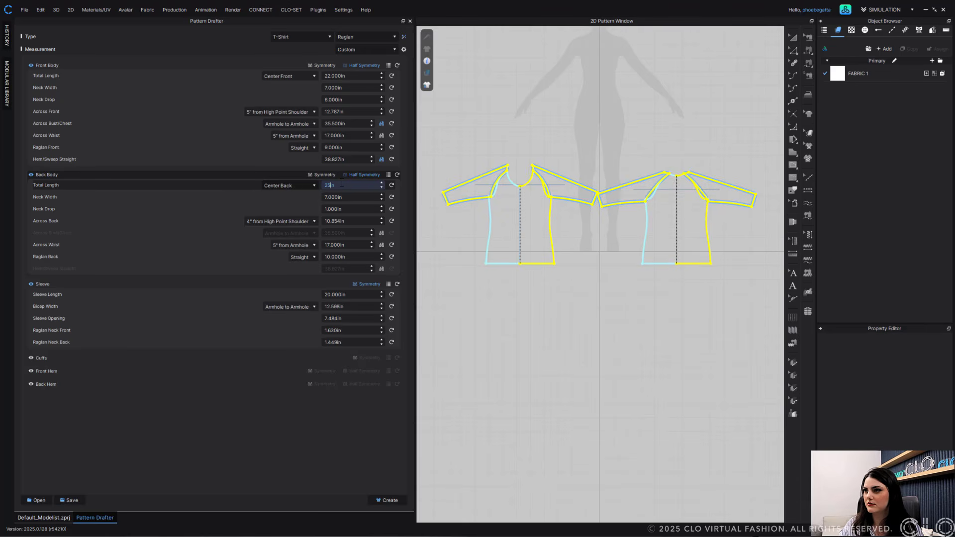
key("BackSpace")
type("6")
key("Return")
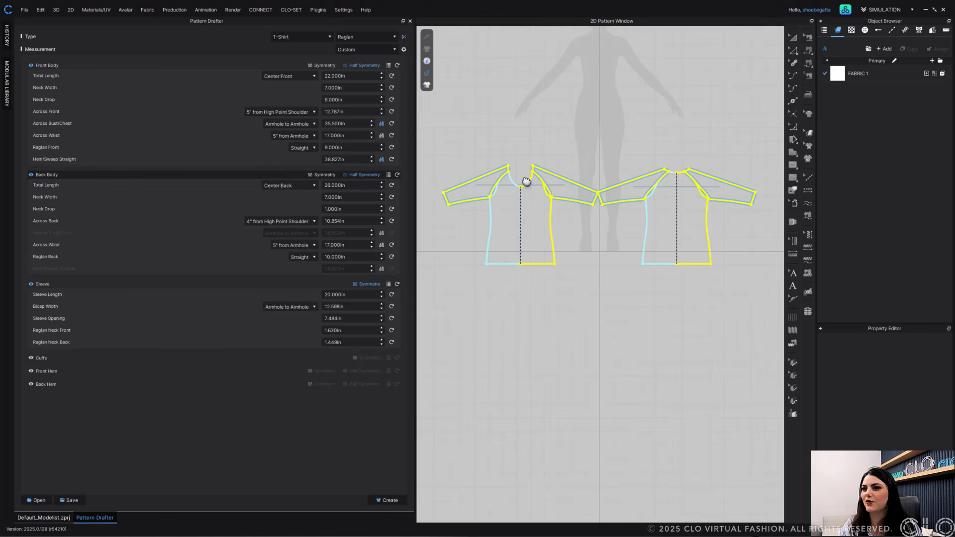
double_click(332, 184)
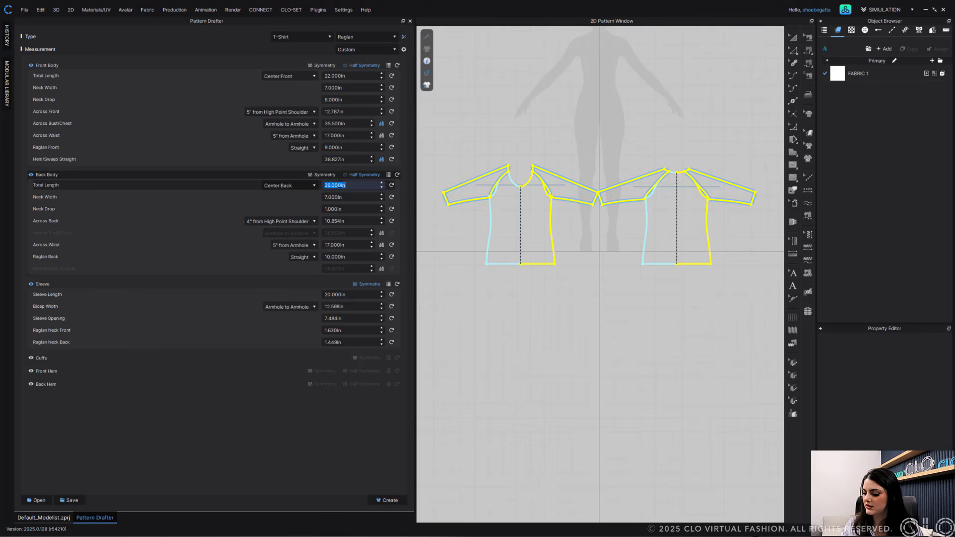
type("27.5")
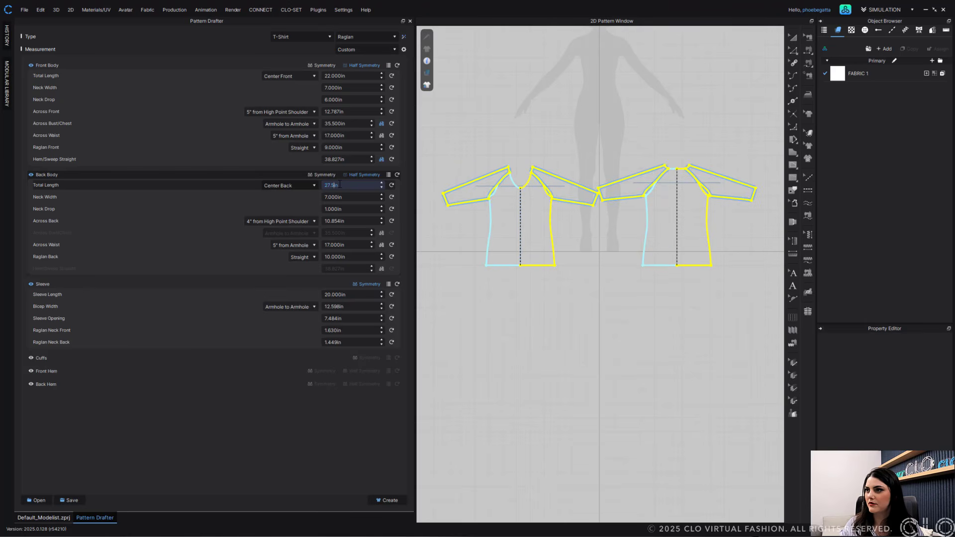
key("Return")
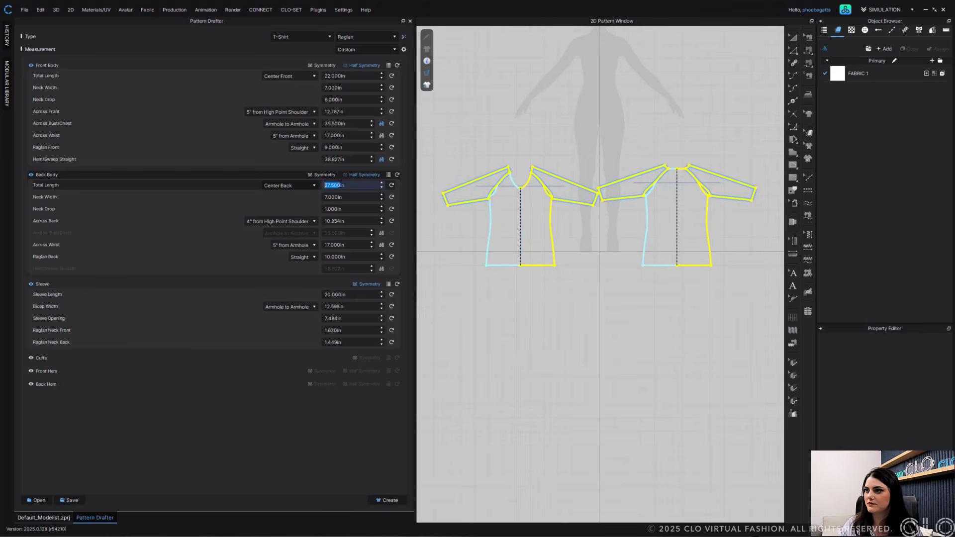
left_click(252, 175)
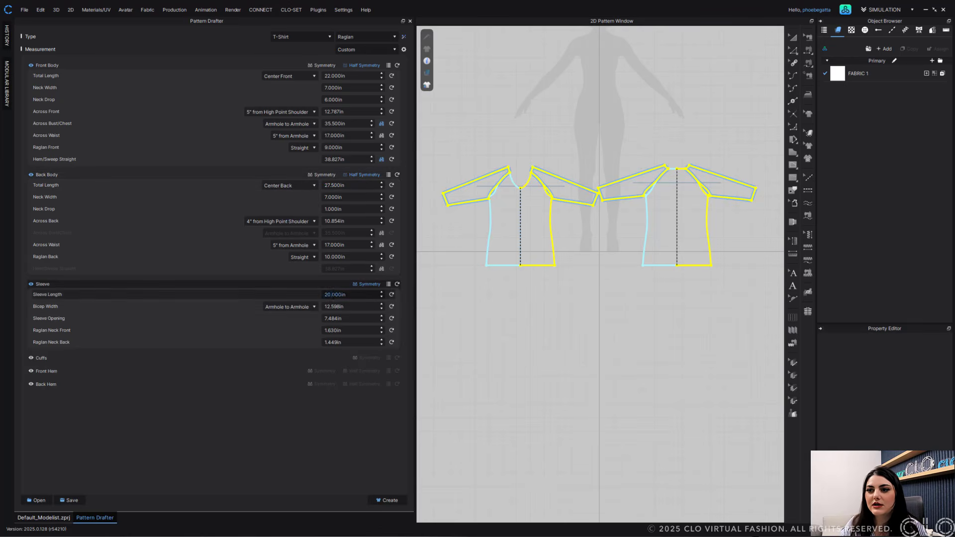
- Set the sleeve's Raglan Neck Back to 1.75 in and Raglan Neck Front to 2 in
double_click(333, 343)
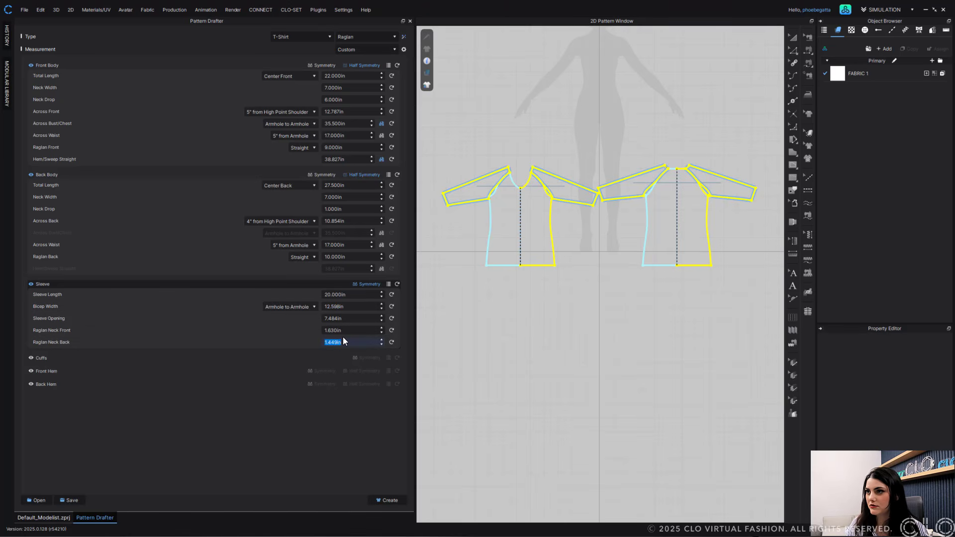
type("1")
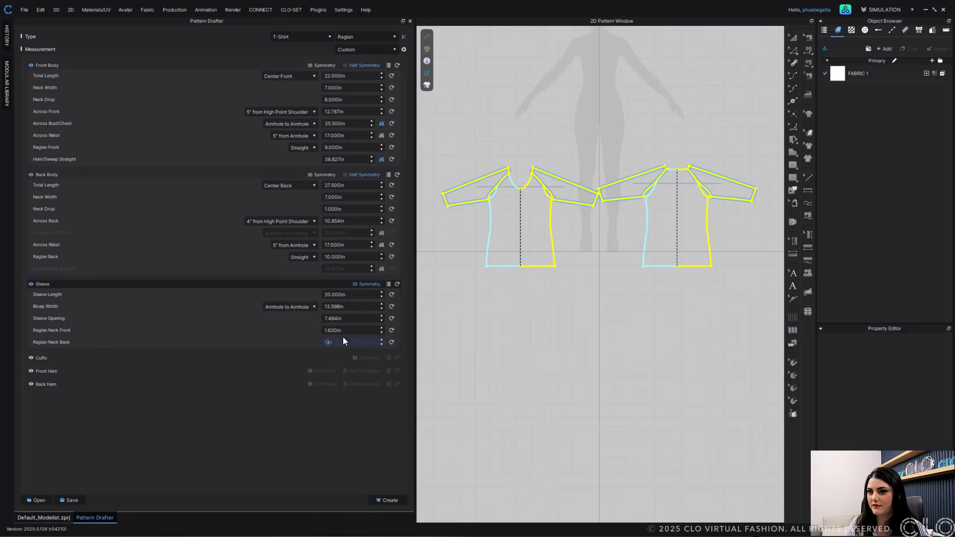
type(".5")
key("BackSpace")
key("BackSpace")
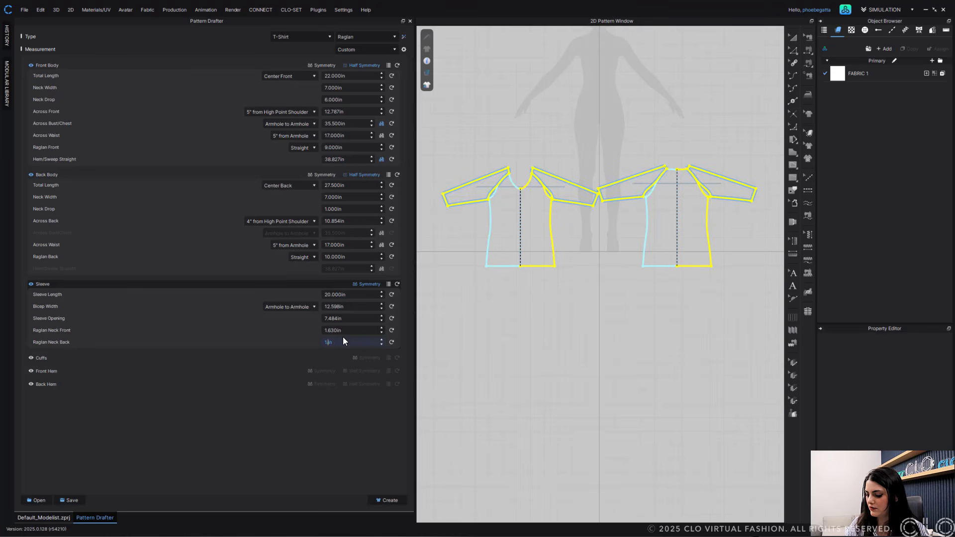
type(".75")
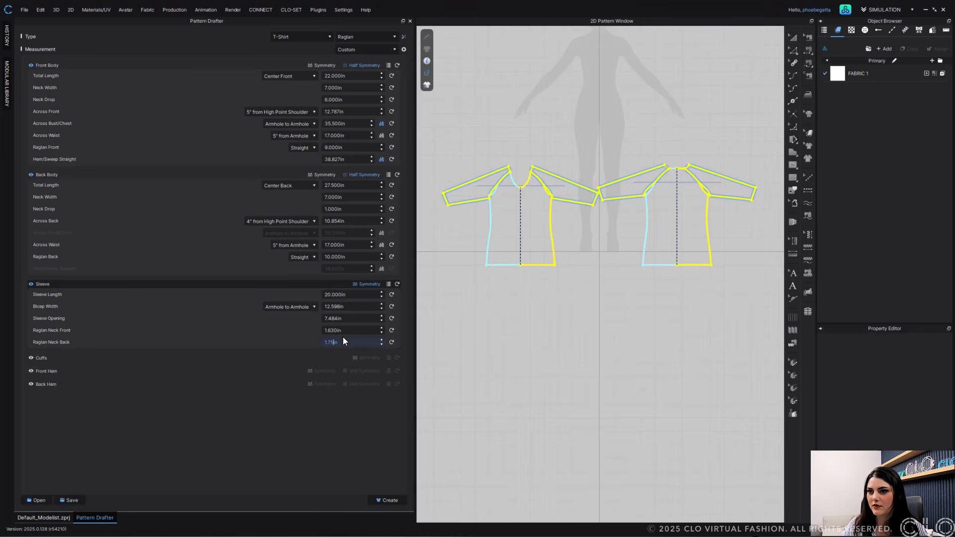
left_click(330, 331)
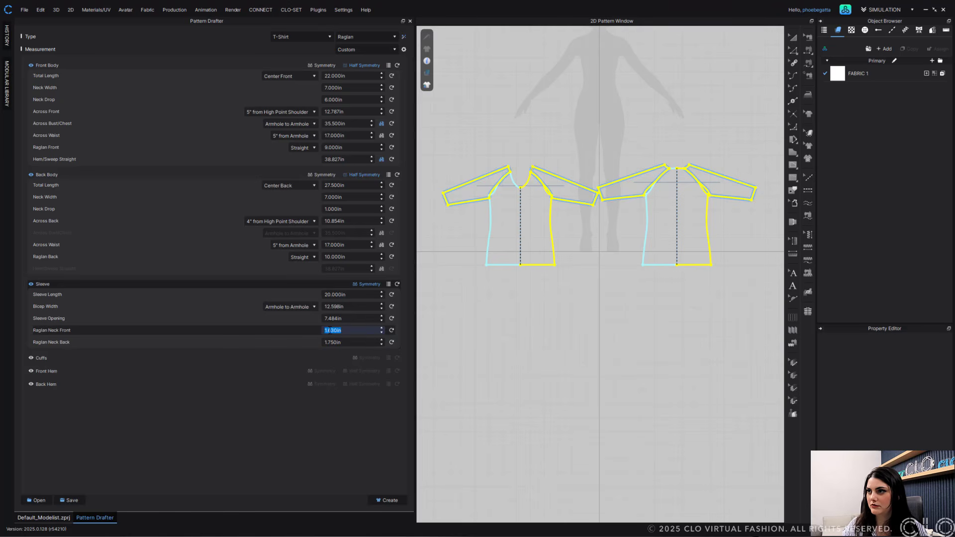
type("2")
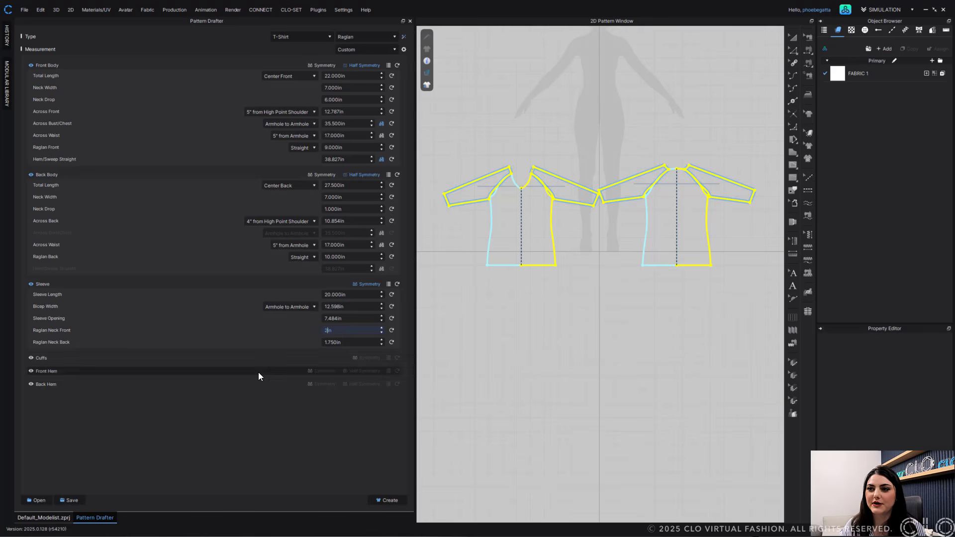
- Enable the Cuffs, Front Hem and Back Hem pieces in the draft
left_click(228, 421)
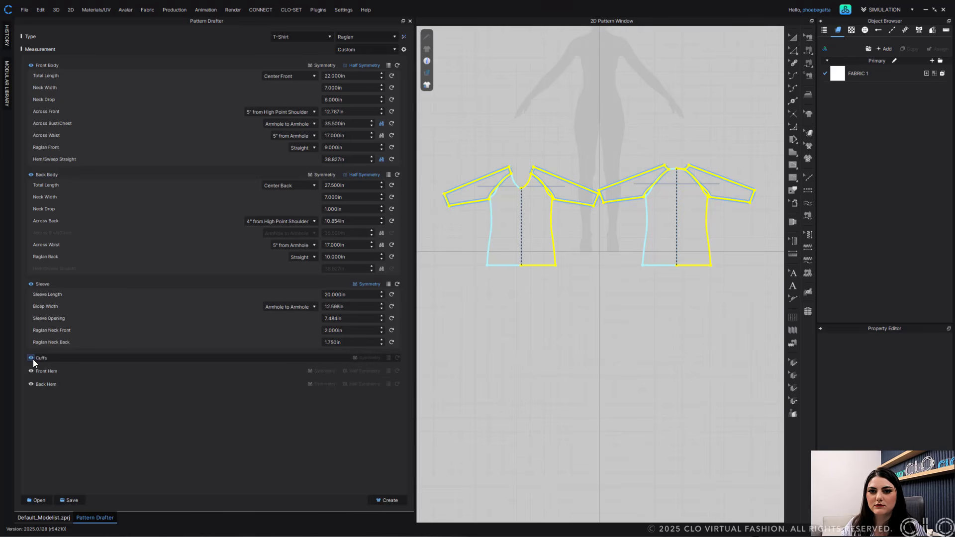
left_click(31, 384)
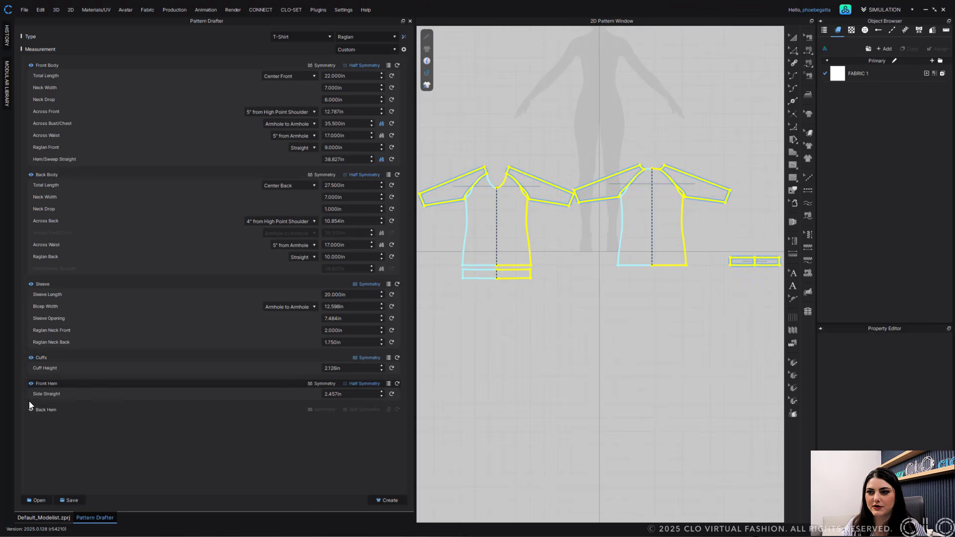
left_click(30, 410)
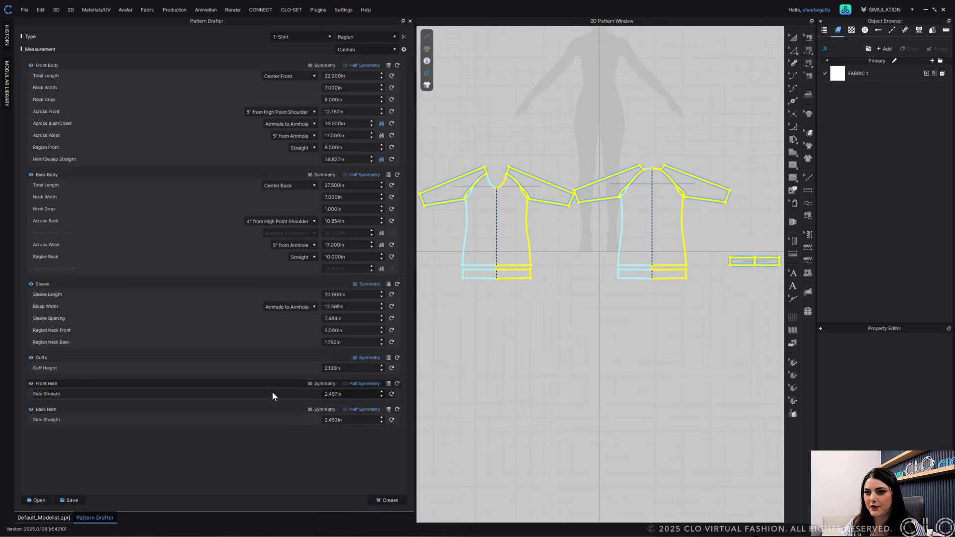
- Set the Cuff Height to 1.5 in and both front and back hems' Side Straight to 3 in
double_click(330, 368)
type("1.5")
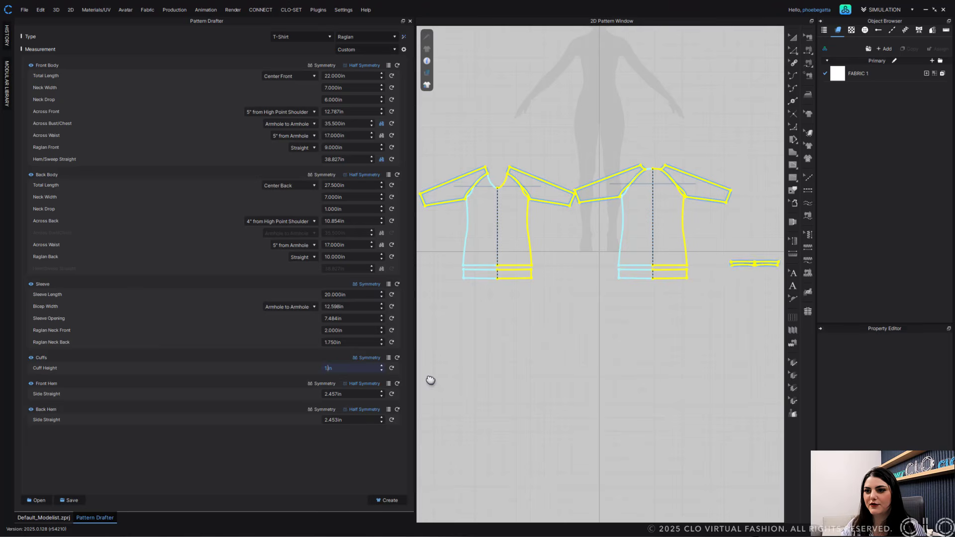
double_click(329, 394)
type("3")
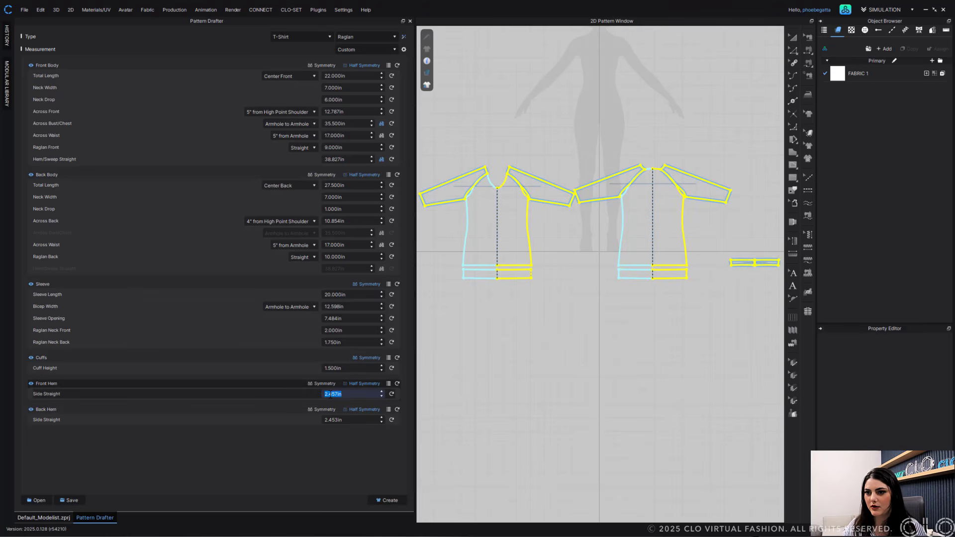
double_click(330, 420)
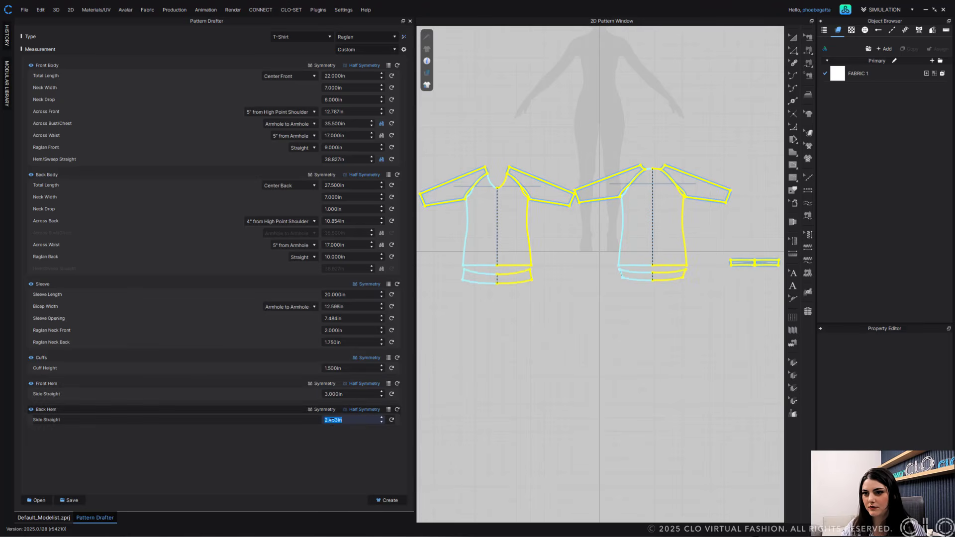
type("3")
left_click(338, 453)
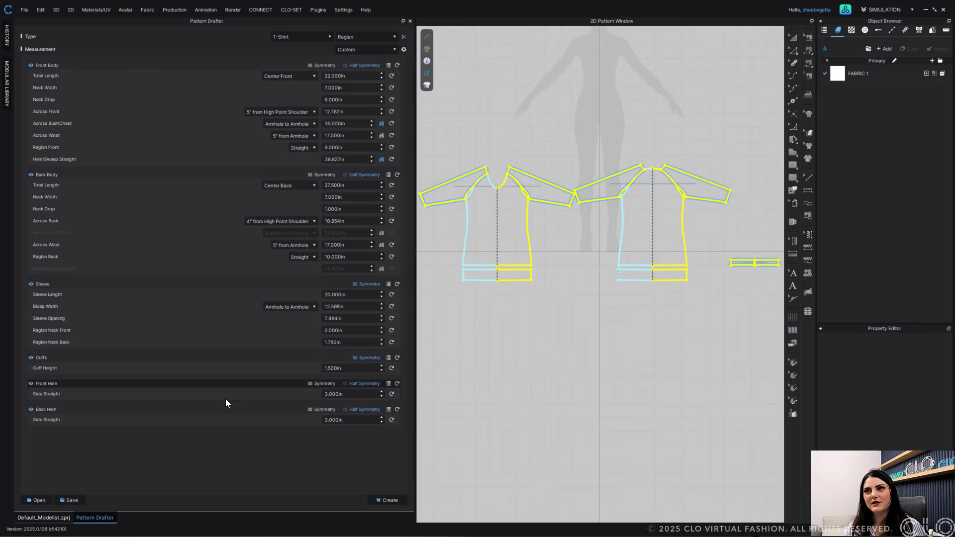
- Set the front body's Total Length to 18 in and the back body's Total Length to 21 in
left_click(329, 76)
type("18")
key("Return")
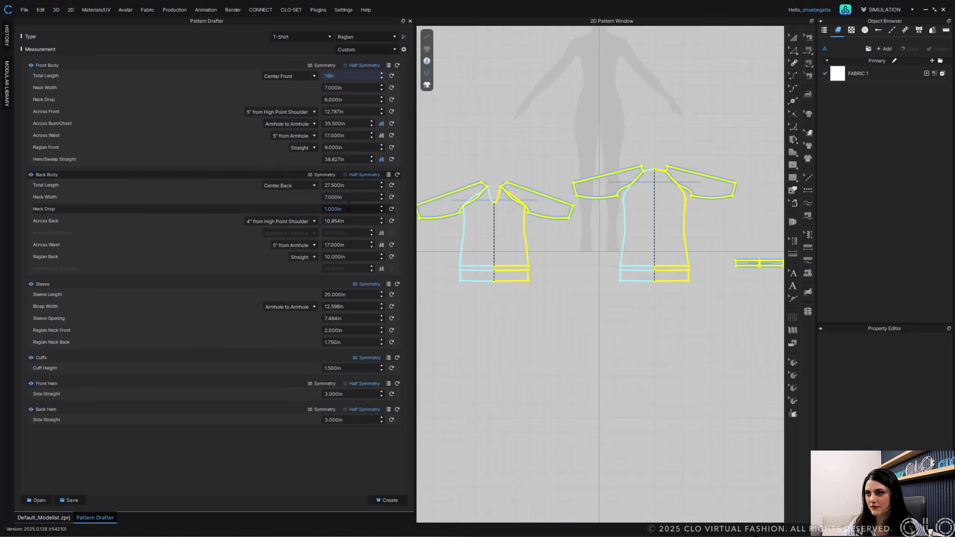
left_click(339, 186)
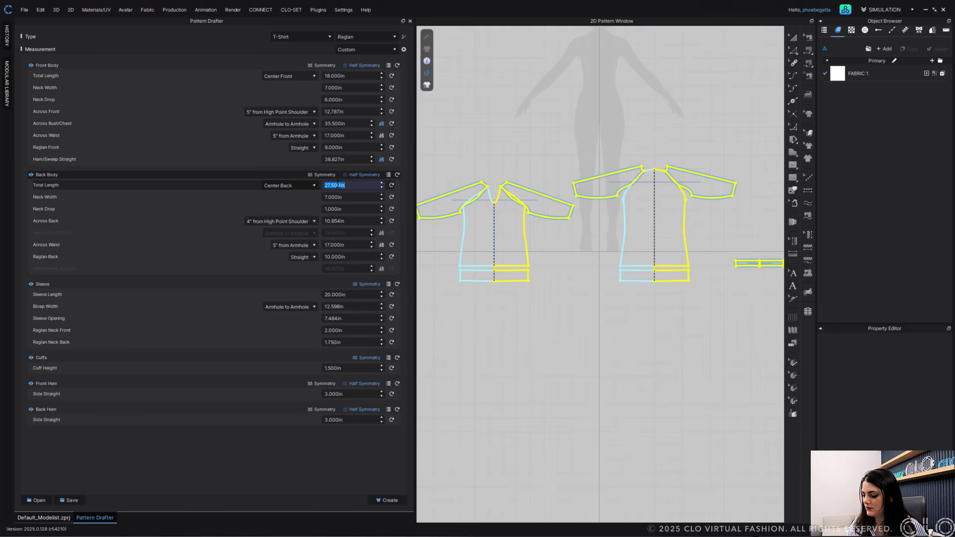
type("20")
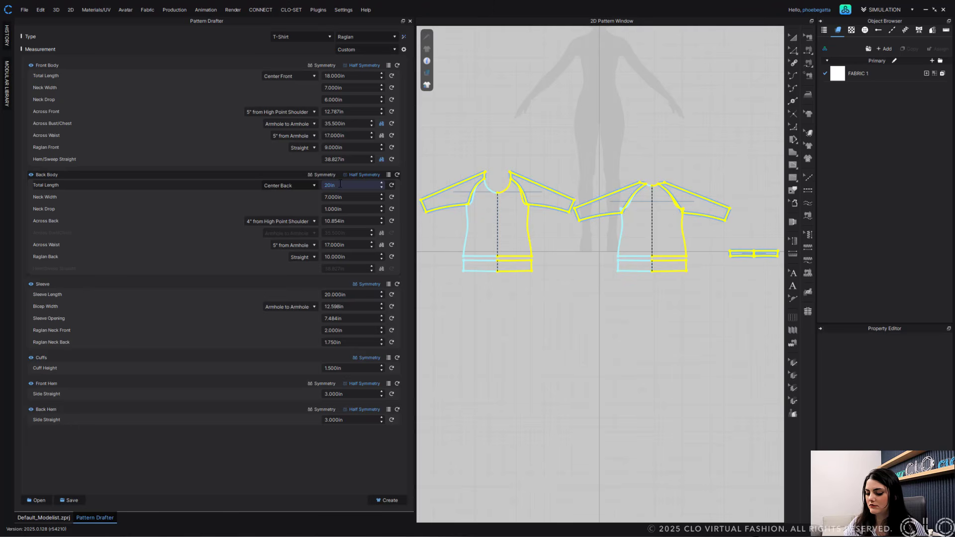
key("BackSpace")
type("1")
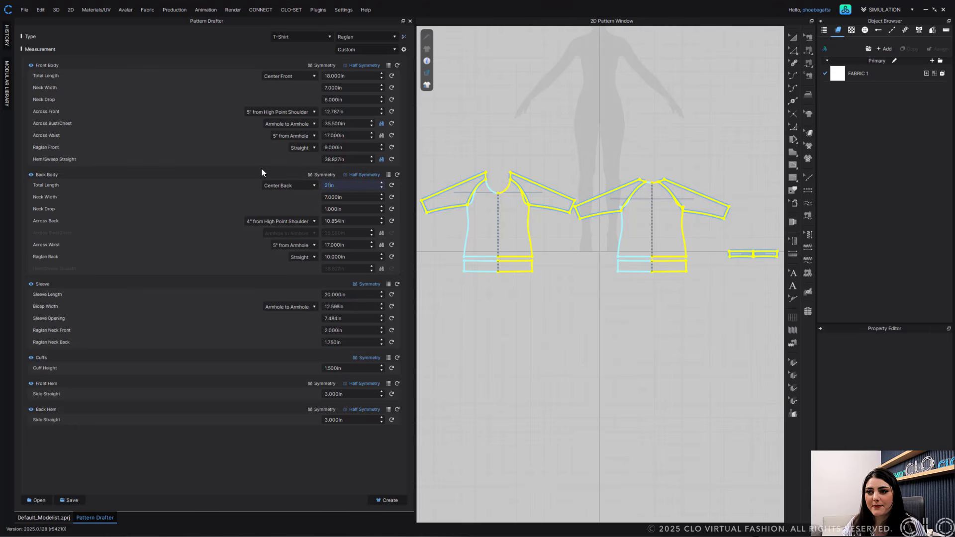
- Create the raglan T-shirt pattern from the drafter and arrange the pieces over the avatar silhouette in the 2D window
left_click(221, 473)
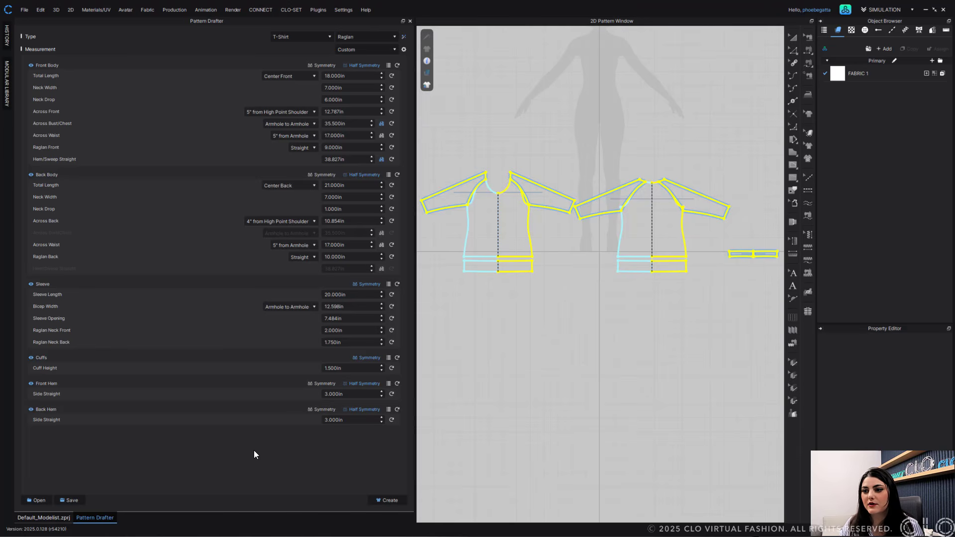
left_click(390, 501)
left_click_drag(631, 234, 635, 85)
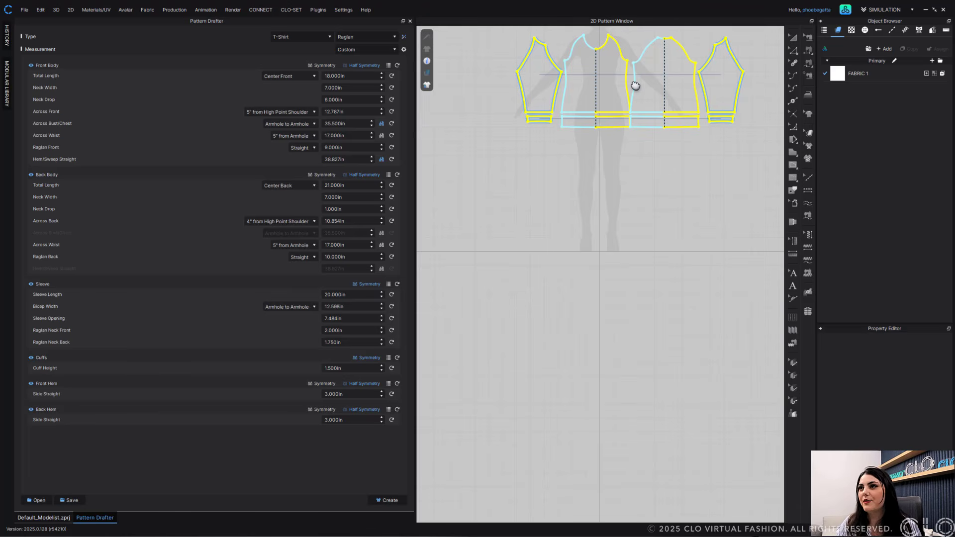
mouse_move(636, 85)
middle_mouse_down()
mouse_move(636, 98)
mouse_move(632, 75)
mouse_move(636, 91)
middle_mouse_up()
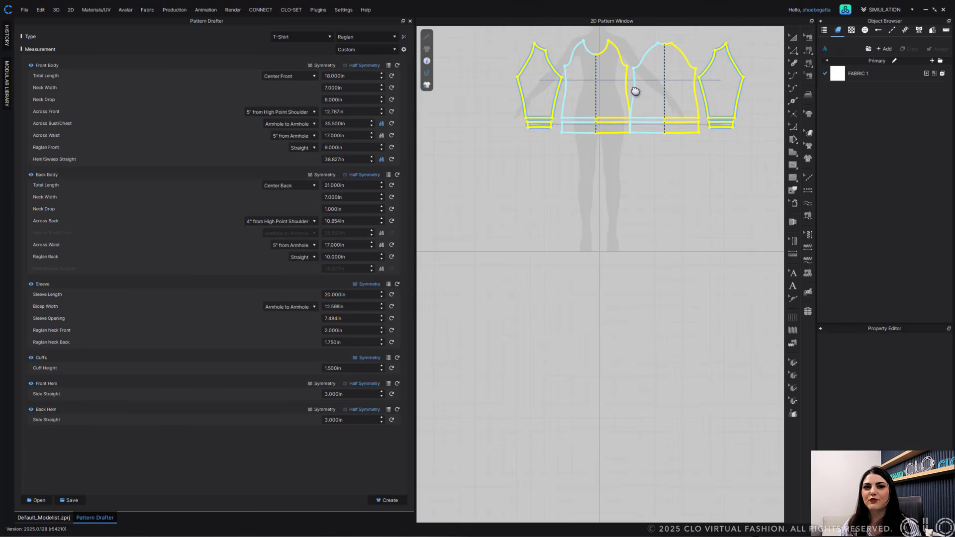
middle_click_drag(635, 91, 636, 87)
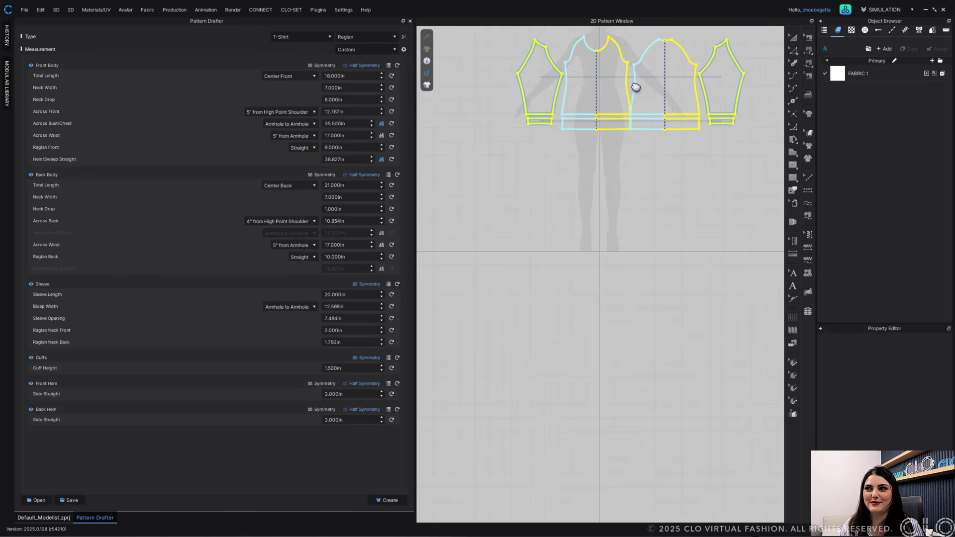
middle_click_drag(636, 87, 641, 84)
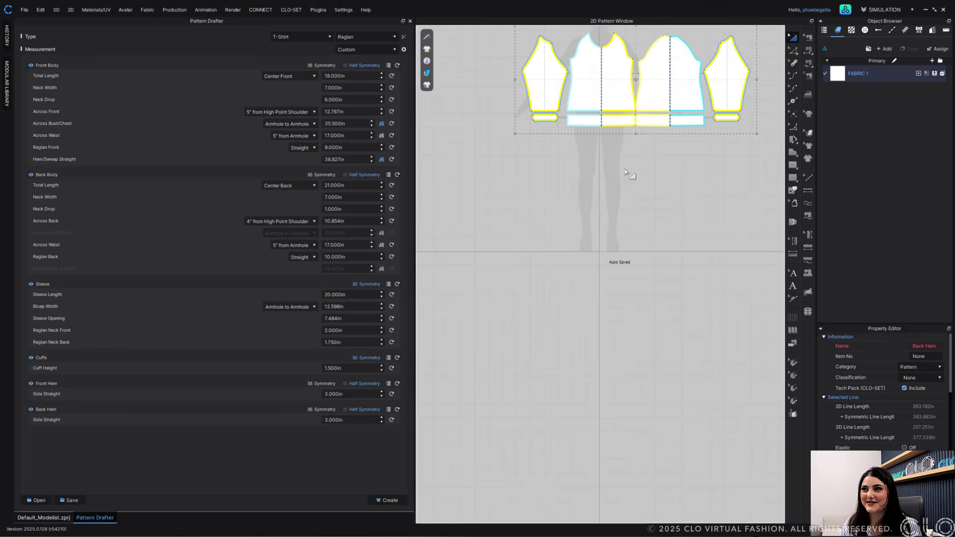
middle_click_drag(600, 178, 583, 306)
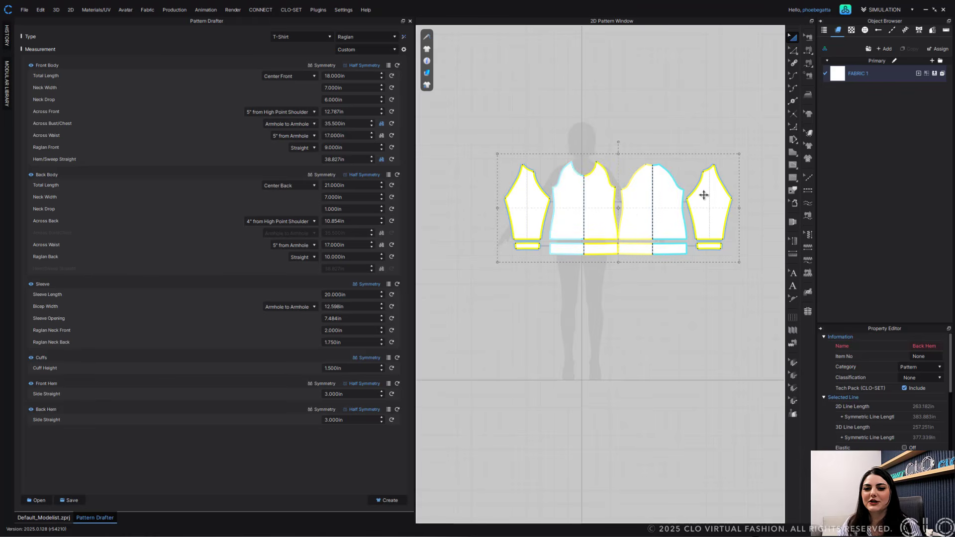
- Switch to the 3D garment view and reposition the new shirt on the avatar
left_click(50, 518)
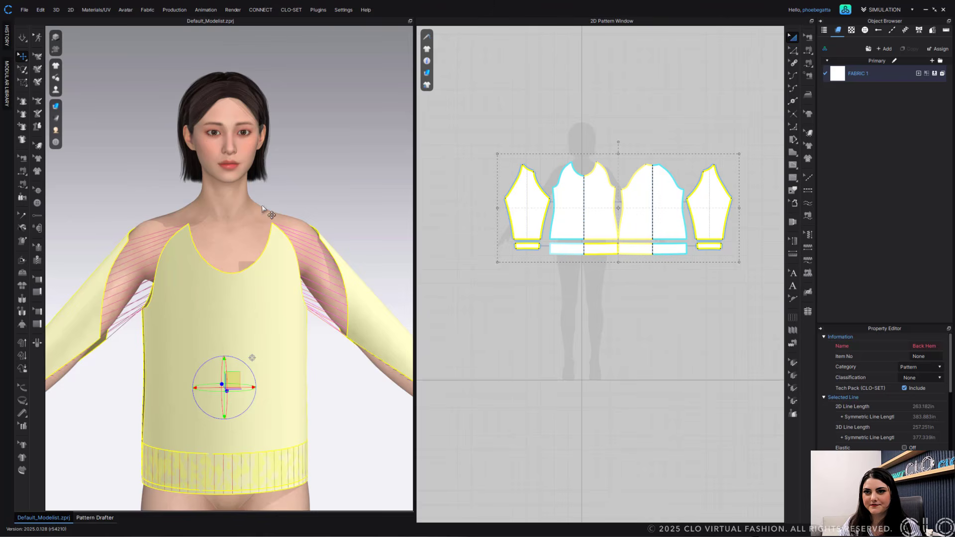
mouse_move(289, 284)
right_mouse_down()
mouse_move(348, 284)
mouse_move(298, 278)
right_mouse_up()
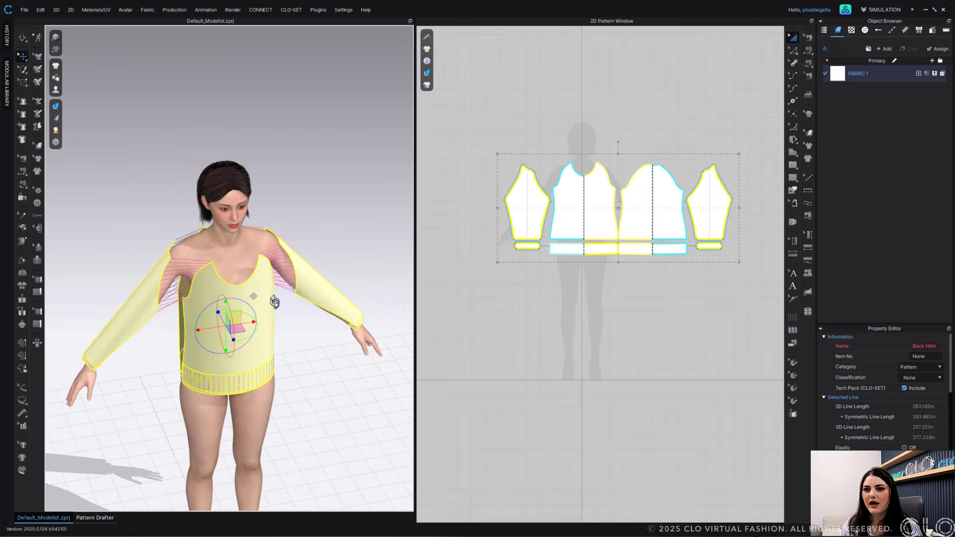
right_click_drag(330, 218, 317, 211)
right_click_drag(309, 398, 336, 384)
left_click(336, 384)
- Select the front and back hem pieces, move them into place around the hips, and simulate the drape
left_click(578, 250)
left_click(631, 251, "shift")
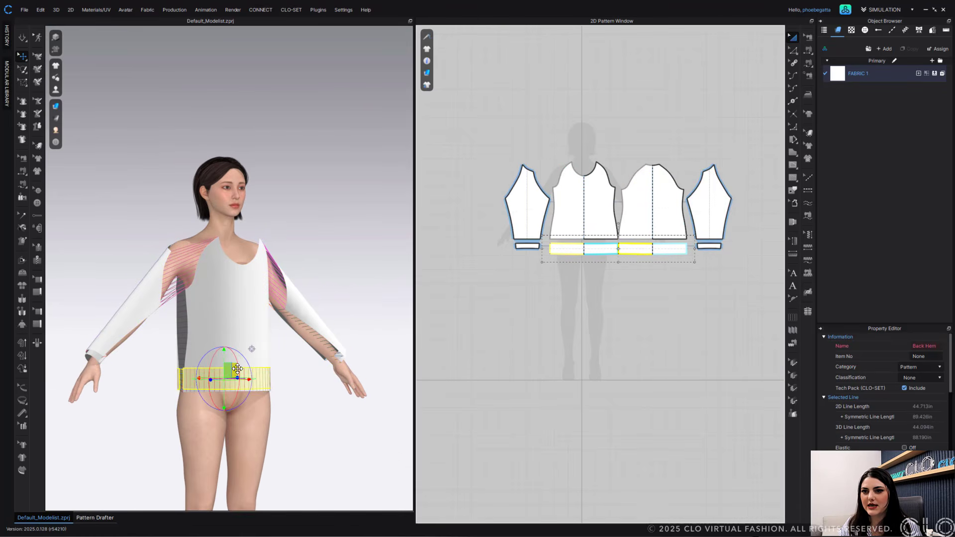
right_click_drag(232, 370, 240, 369)
left_click_drag(219, 356, 220, 381)
right_click_drag(329, 388, 298, 398)
key("space")
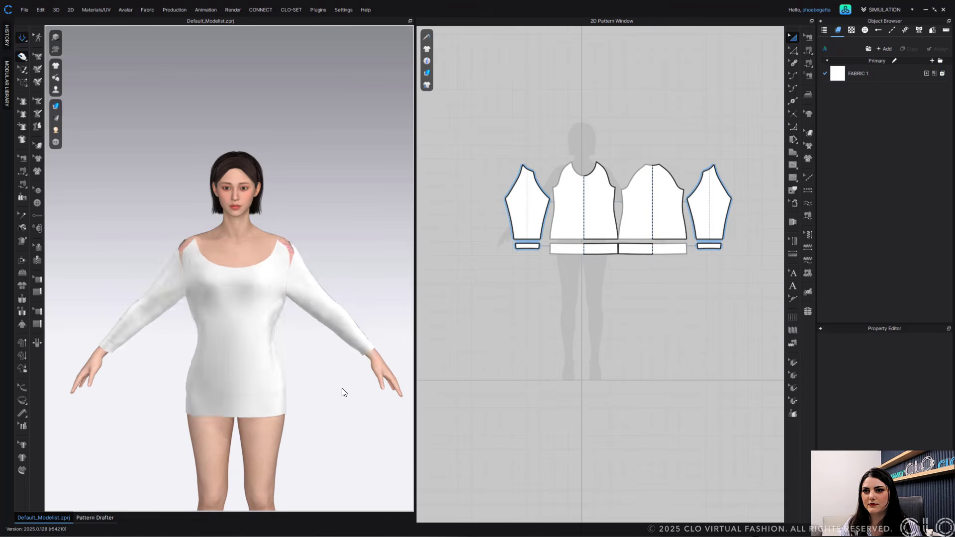
- Inspect the draped raglan sleeves and body fit on the avatar
left_click_drag(191, 252, 210, 239)
left_click(294, 252)
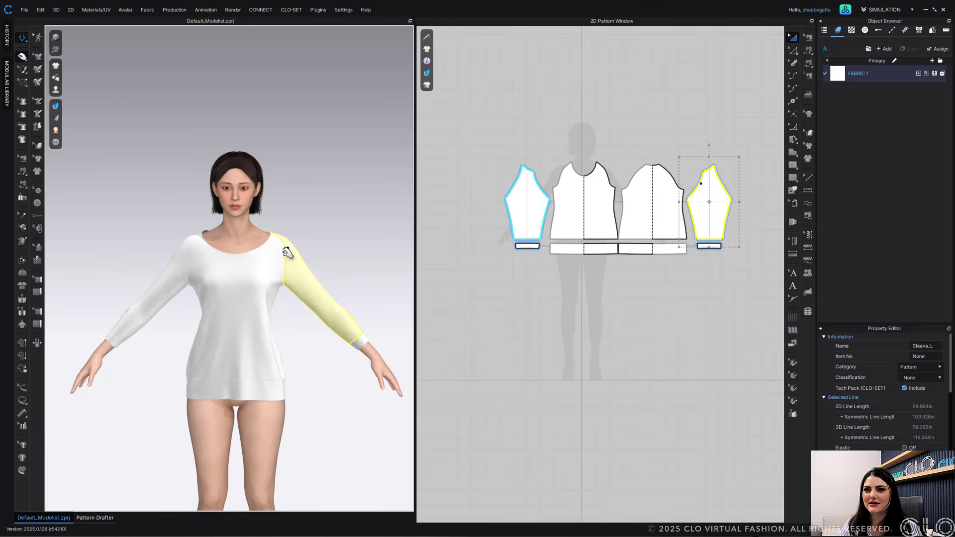
left_click(192, 256)
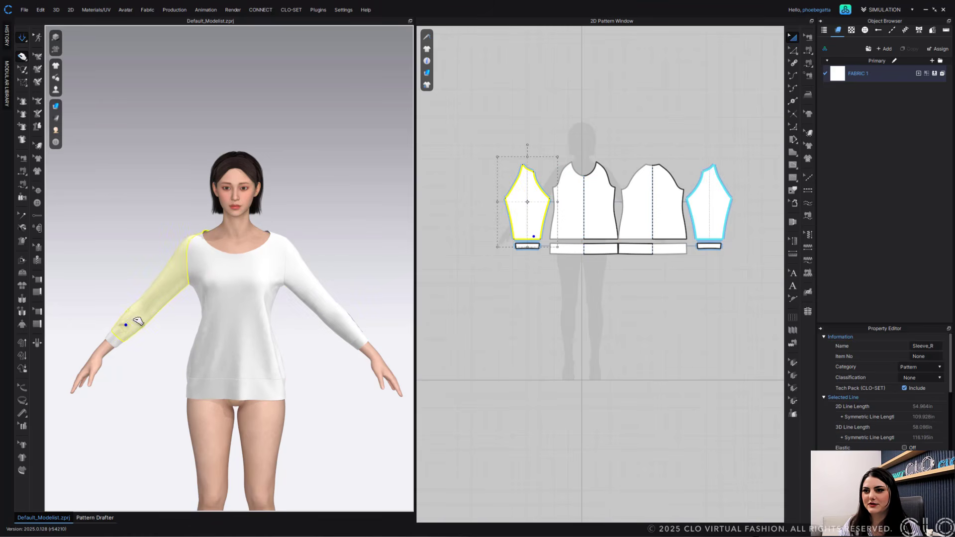
left_click(350, 323)
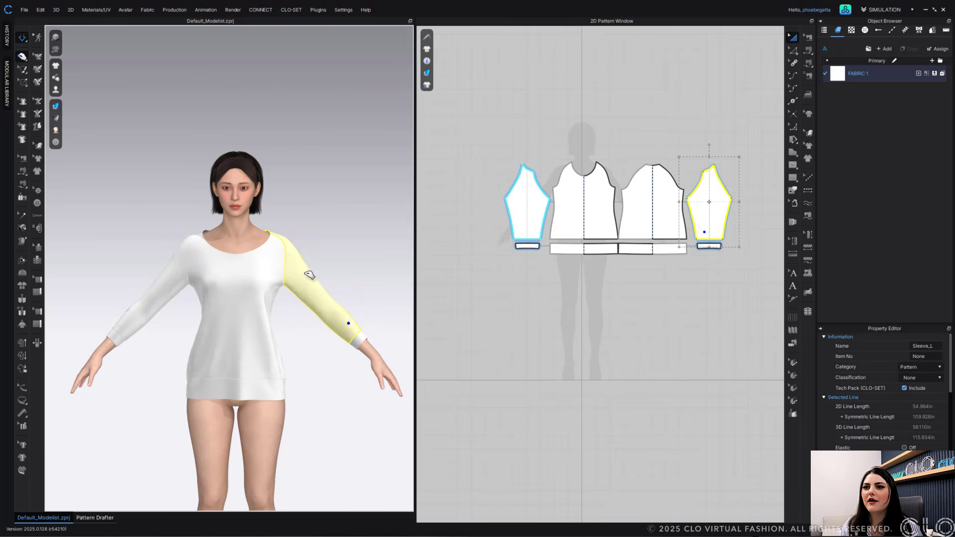
right_click_drag(315, 251, 281, 287)
middle_click_drag(279, 284, 257, 212)
scroll(249, 237, "down", 1)
scroll(256, 213, "up", 2)
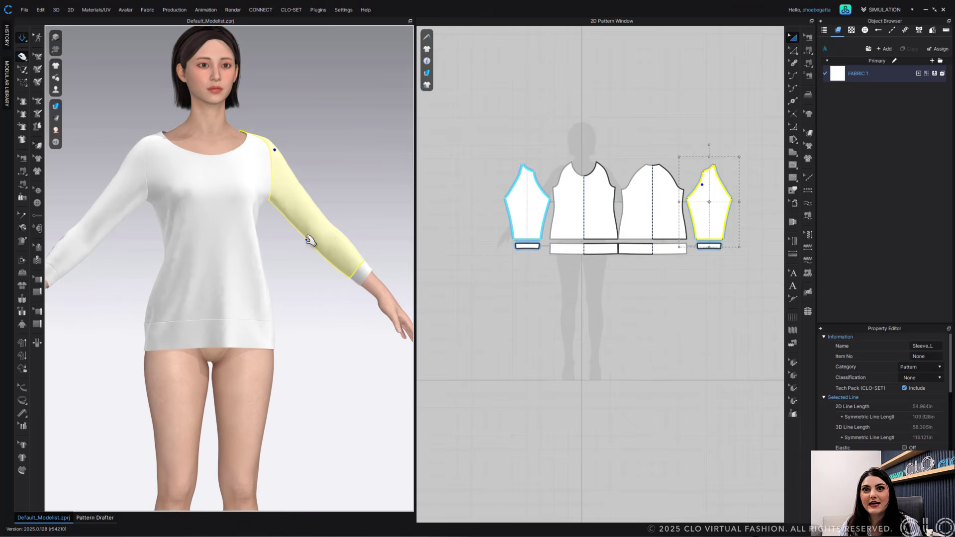
scroll(373, 235, "up", 3)
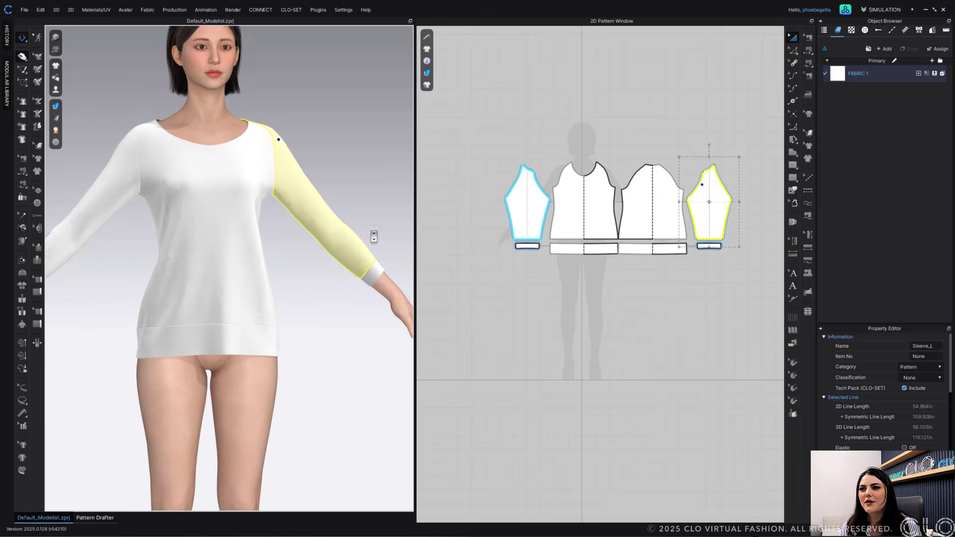
middle_click_drag(373, 236, 337, 237)
right_click_drag(337, 237, 319, 259)
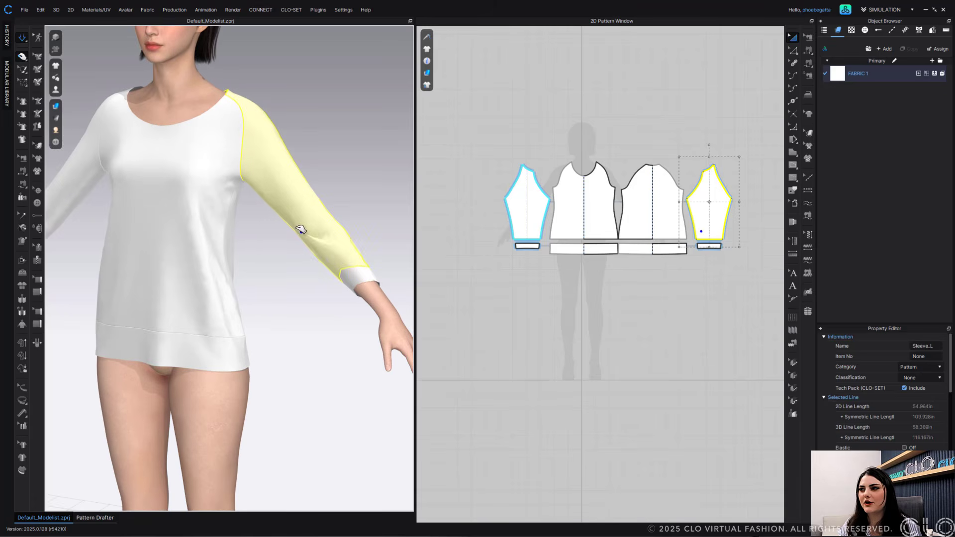
- Select all pattern pieces and run Optimize Curve Points at 10%
scroll(735, 250, "up", 6)
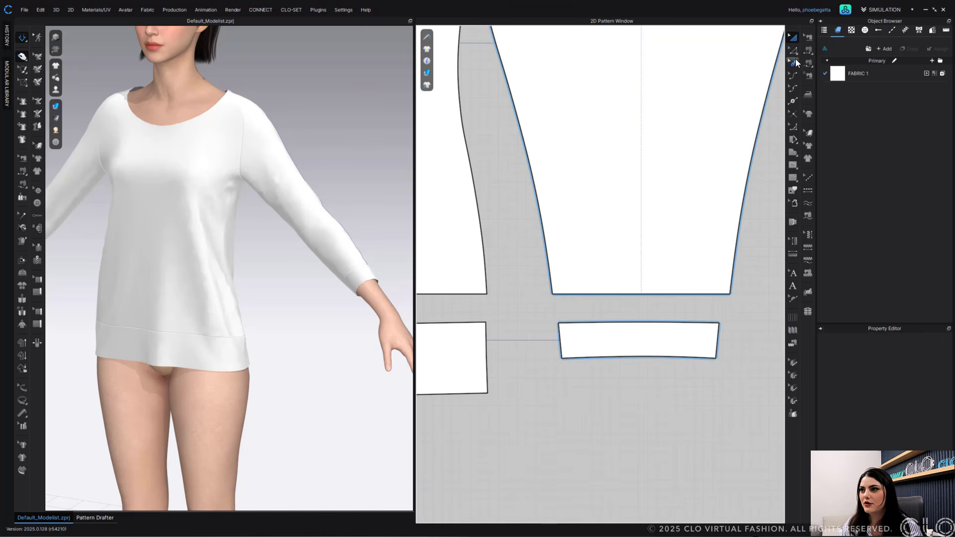
scroll(554, 292, "down", 5)
middle_click_drag(627, 232, 729, 167)
scroll(667, 186, "up", 3)
scroll(728, 166, "down", 4)
left_click_drag(759, 146, 490, 338)
right_click(567, 238)
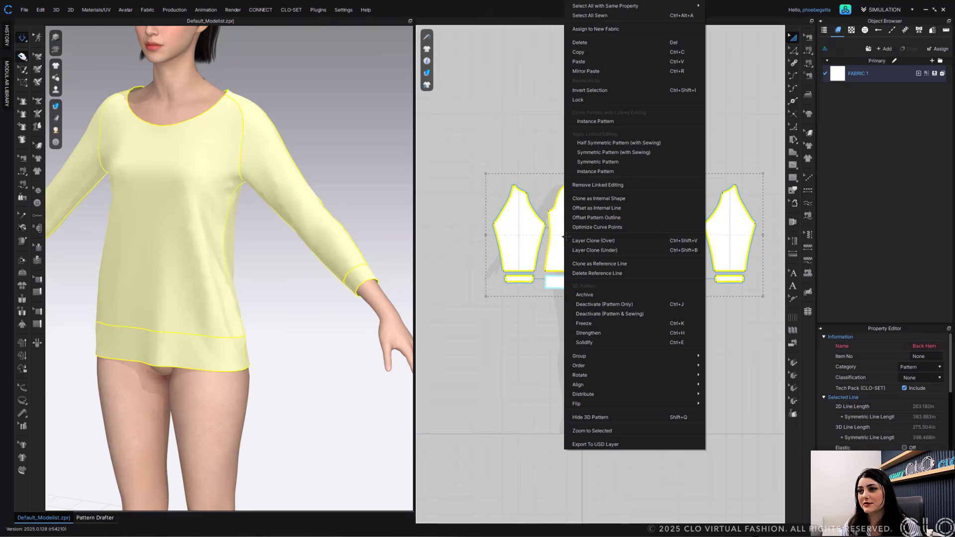
left_click(598, 226)
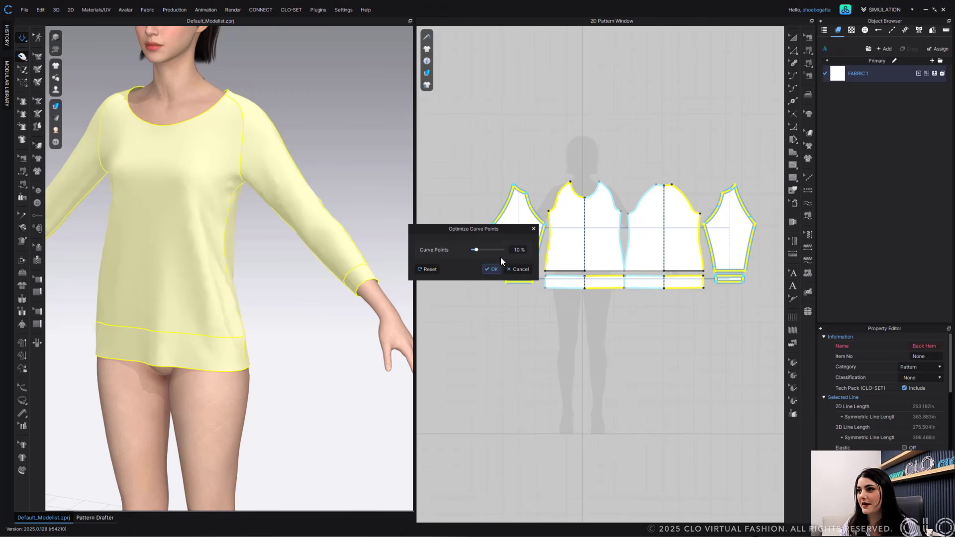
left_click(492, 270)
- Run Optimize Curve Points on the back body and then the front body piece
left_click(662, 228)
right_click(662, 228)
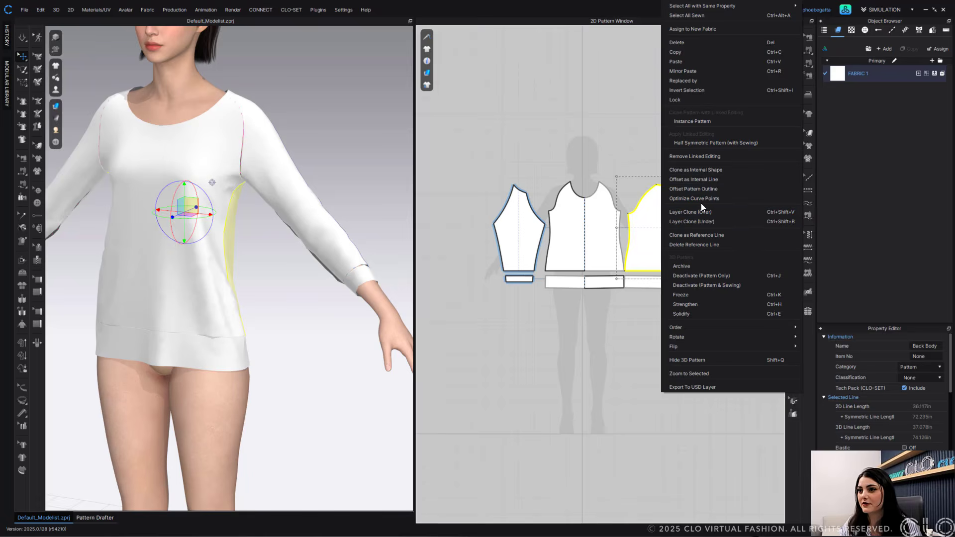
left_click(700, 201)
left_click(490, 269)
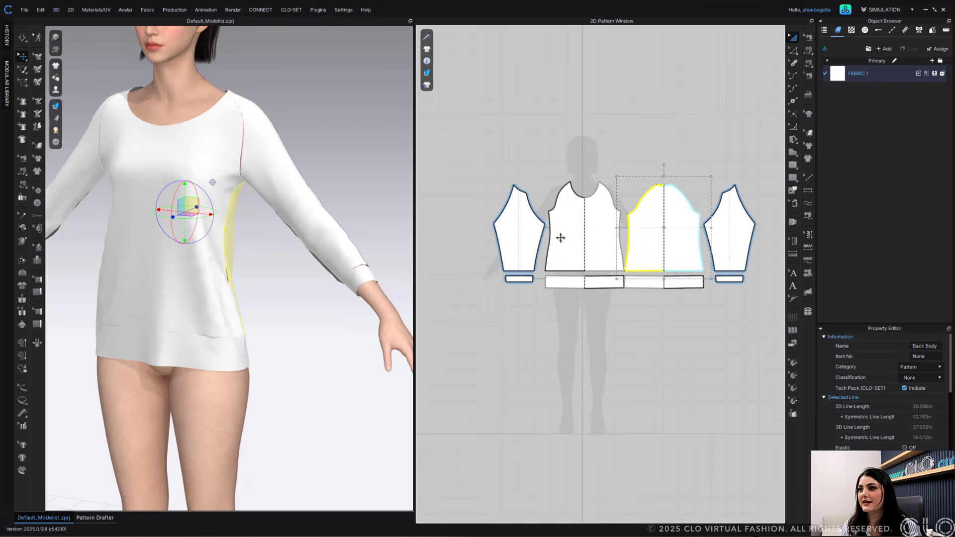
left_click(562, 235)
right_click(561, 234)
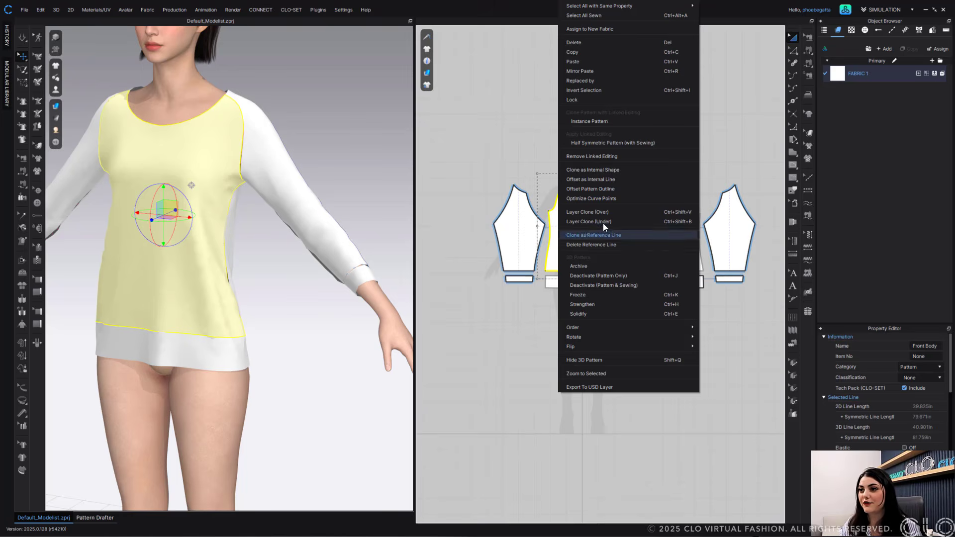
left_click(597, 198)
left_click(492, 269)
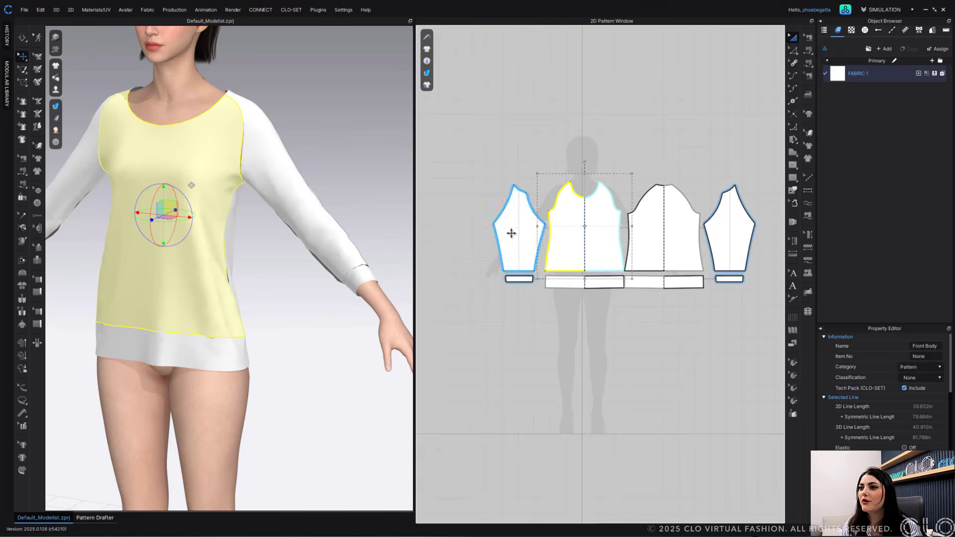
- Run Optimize Curve Points on the right sleeve and then the left sleeve
right_click(511, 231)
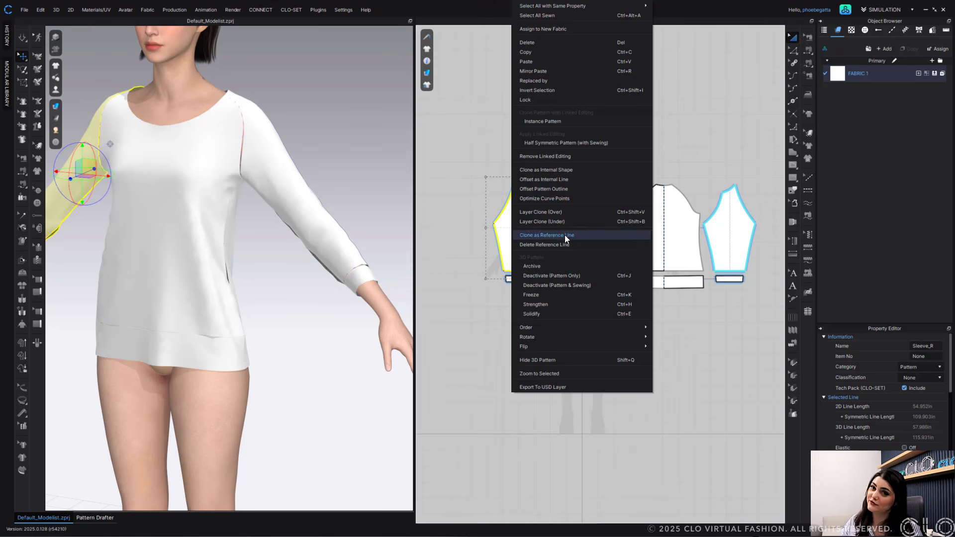
left_click(557, 198)
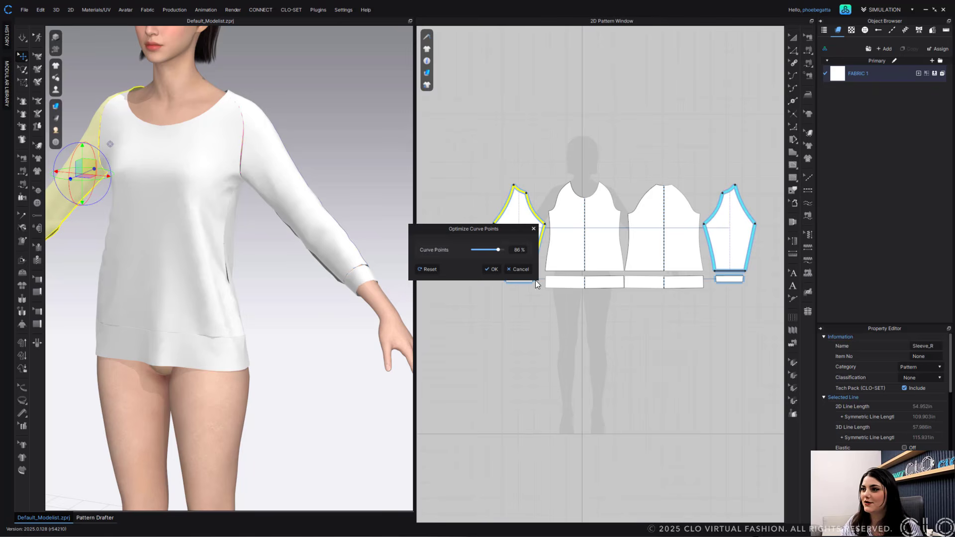
left_click(494, 269)
right_click(738, 221)
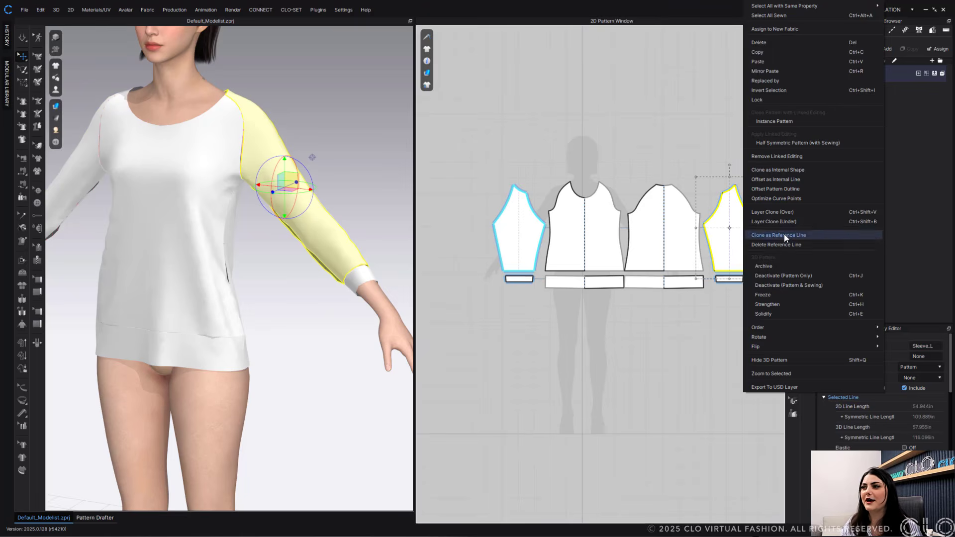
left_click(790, 199)
left_click(491, 270)
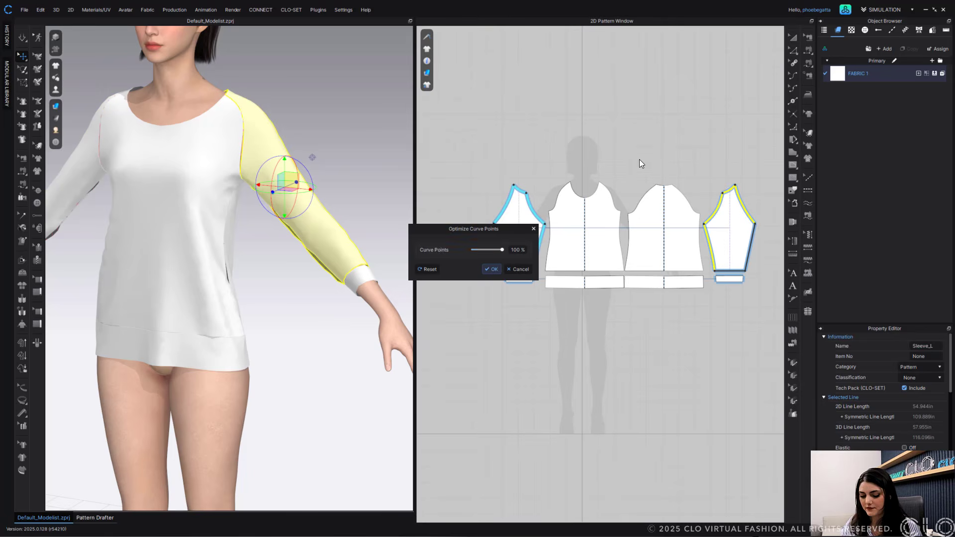
- Move the left sleeve's hem edge up by 1 in to shorten the sleeve
middle_click_drag(679, 148, 668, 149)
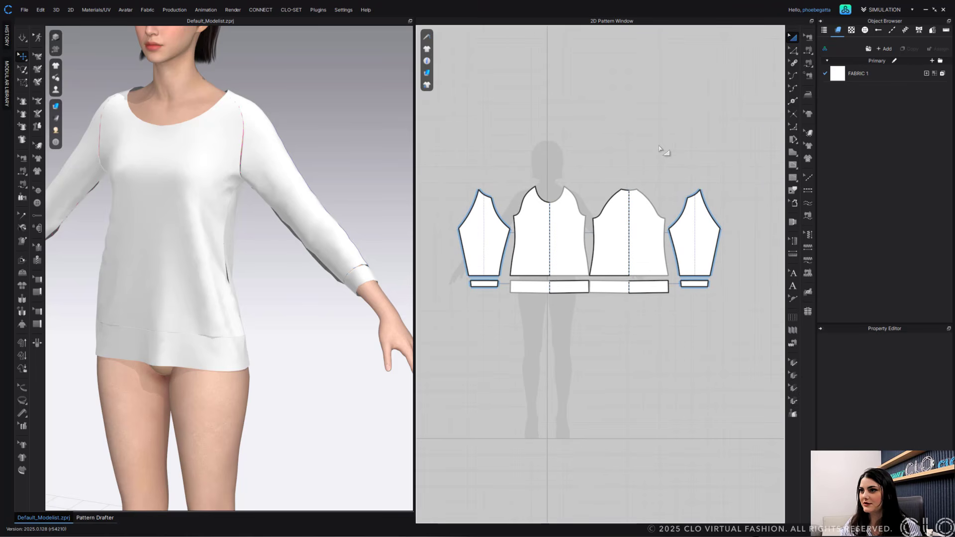
key("v")
scroll(532, 229, "up", 5)
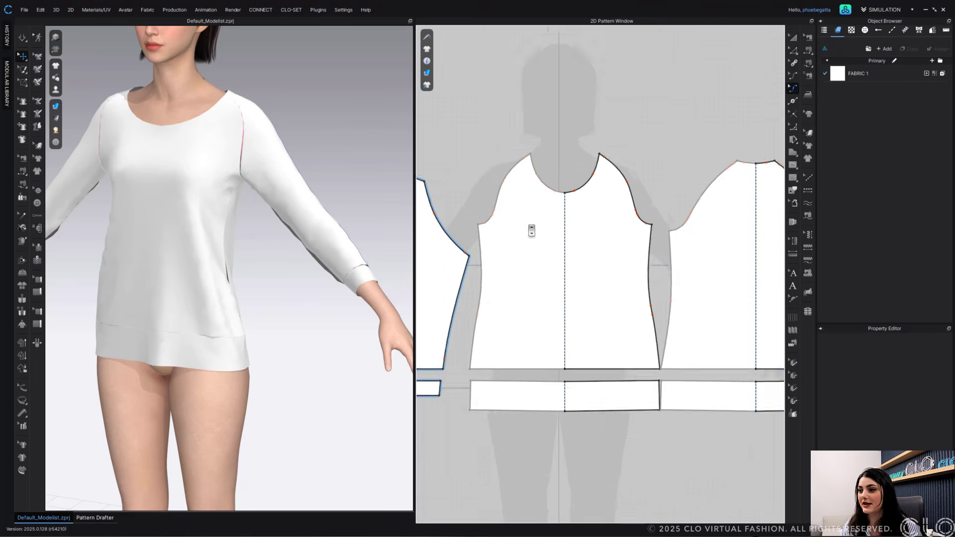
scroll(532, 231, "down", 4)
middle_click_drag(535, 232, 406, 240)
key("z")
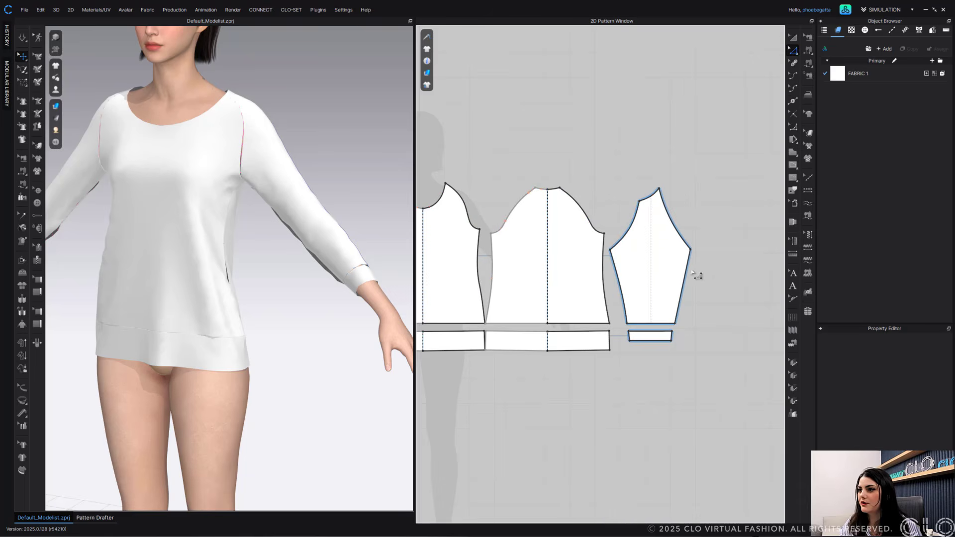
scroll(647, 283, "up", 3)
left_click(600, 332)
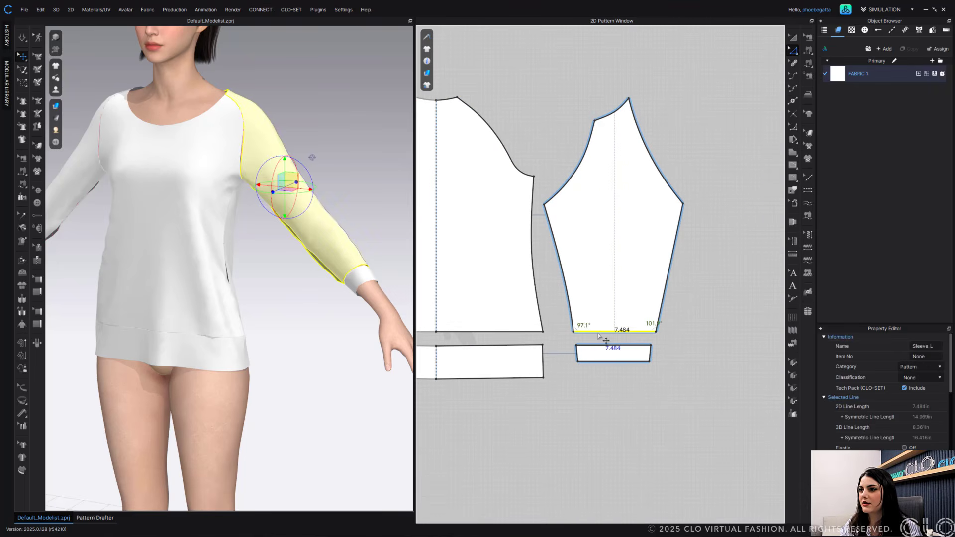
left_click_drag(598, 335, 600, 330)
key("Return")
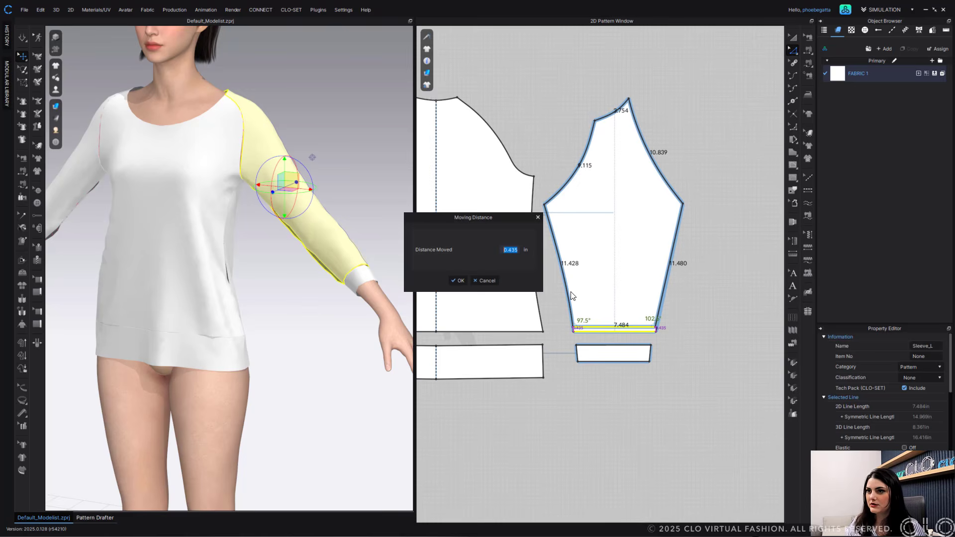
type("1")
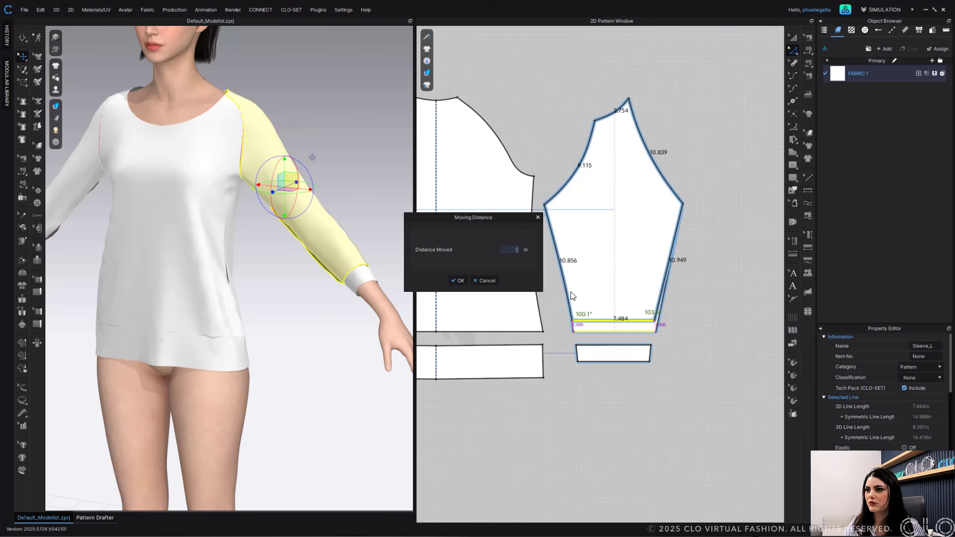
key("Return")
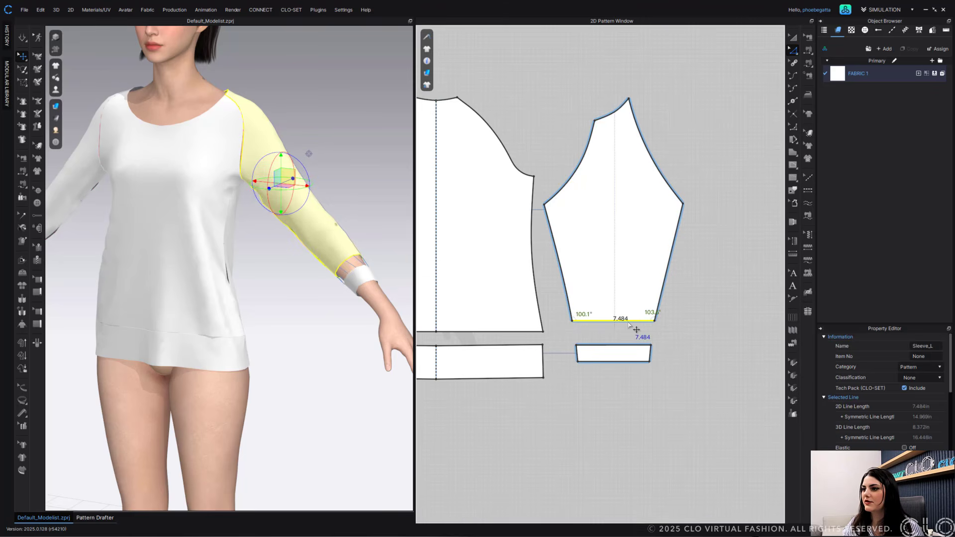
- Change the left sleeve's hem edge length to 8 in, extending it in both directions
right_click(629, 323)
left_click(676, 396)
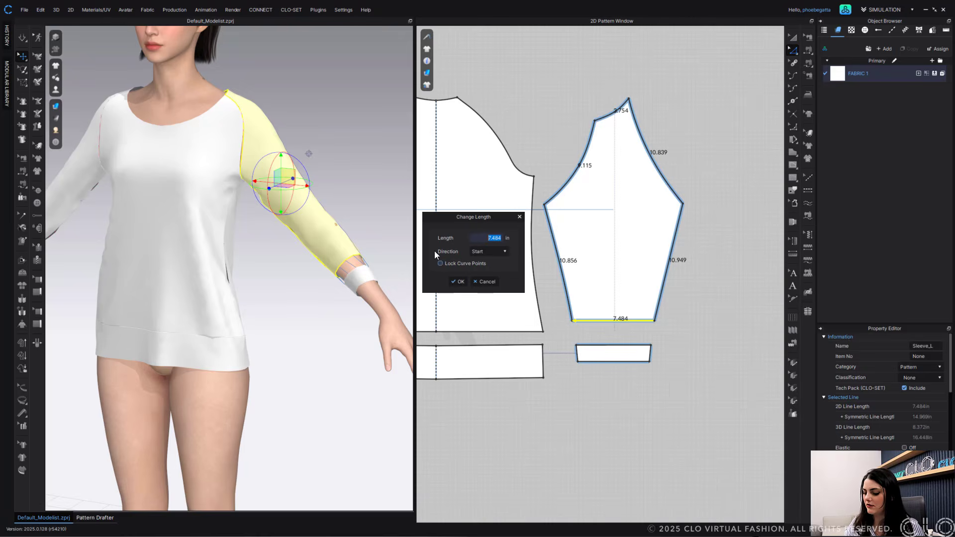
type("8")
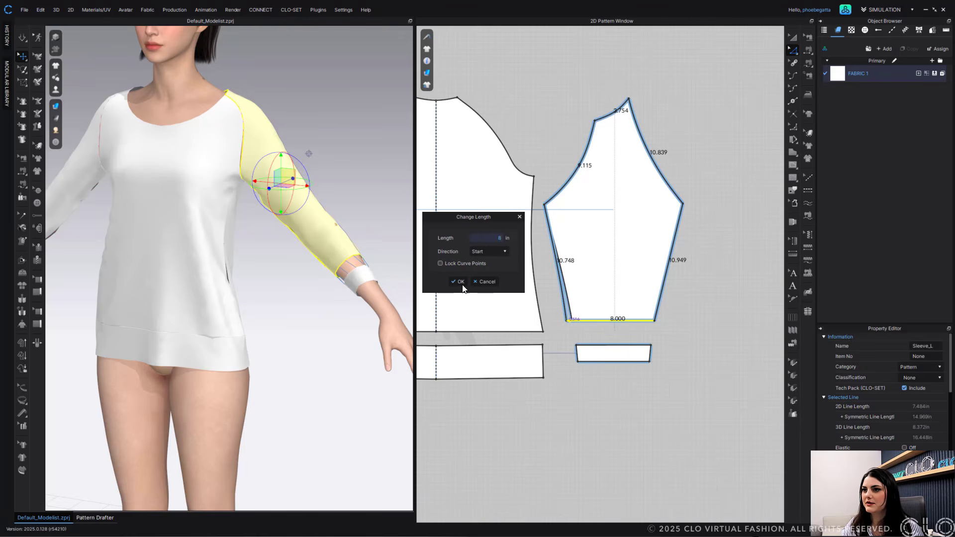
left_click(488, 272)
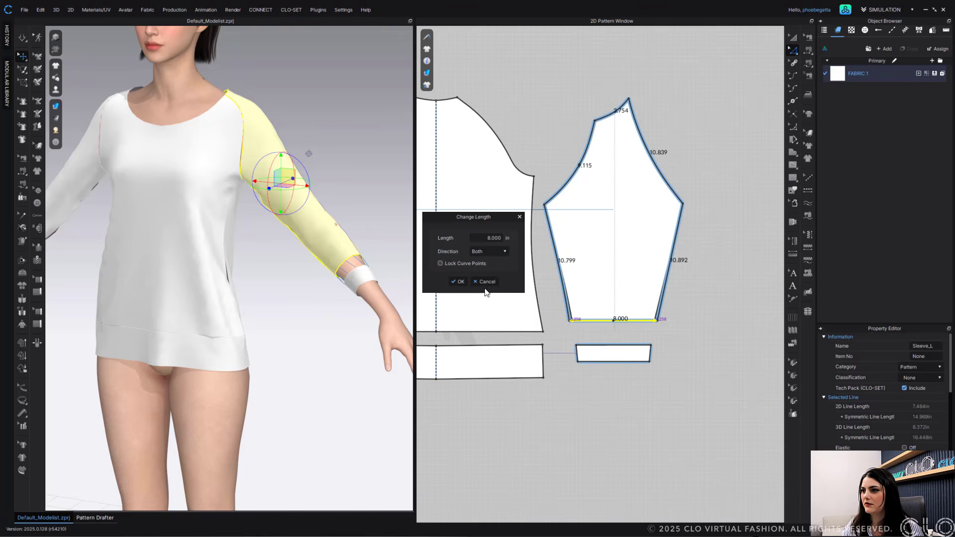
left_click(458, 282)
- Match the left cuff's top edge to the sleeve hem, using Match Up with Long and Center direction
left_click(627, 345)
left_click(622, 321, "shift")
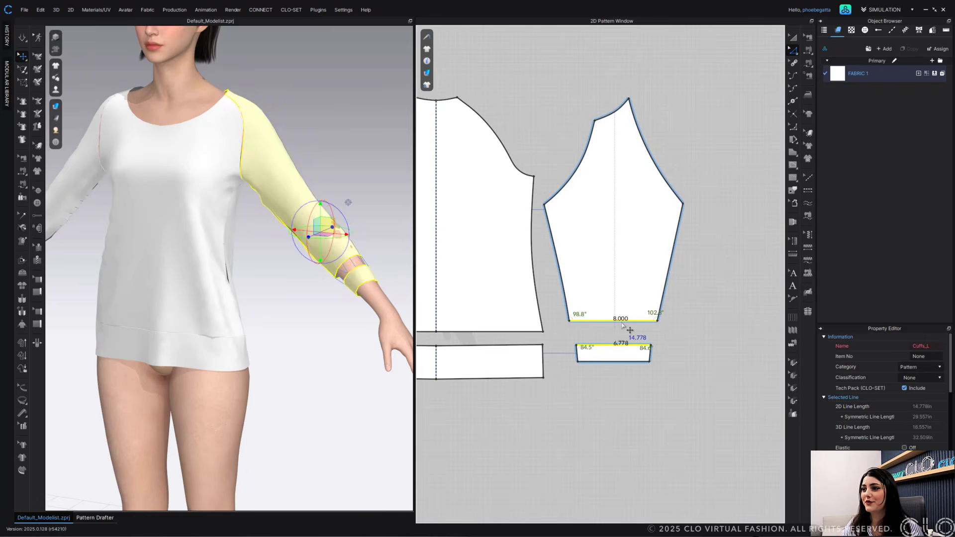
right_click(622, 322)
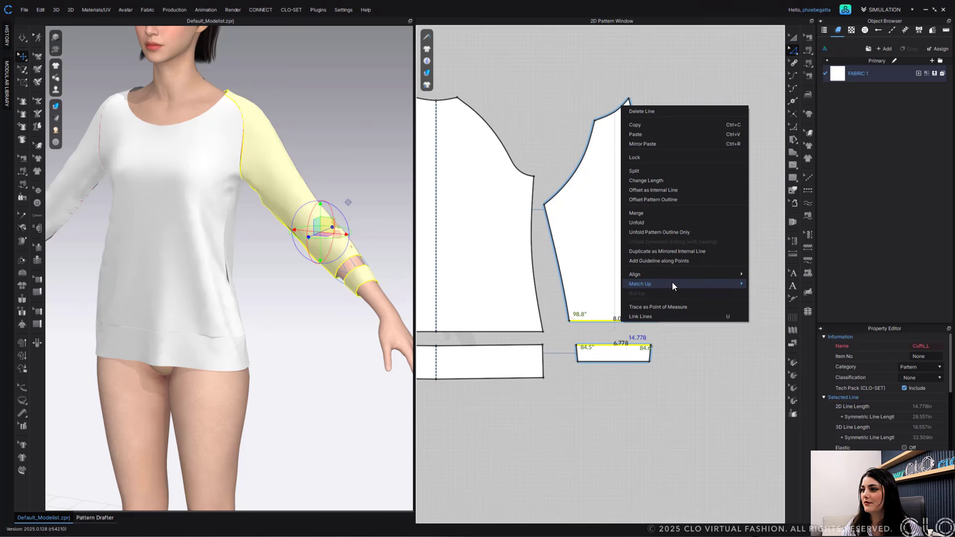
mouse_move(672, 282)
left_click(775, 313)
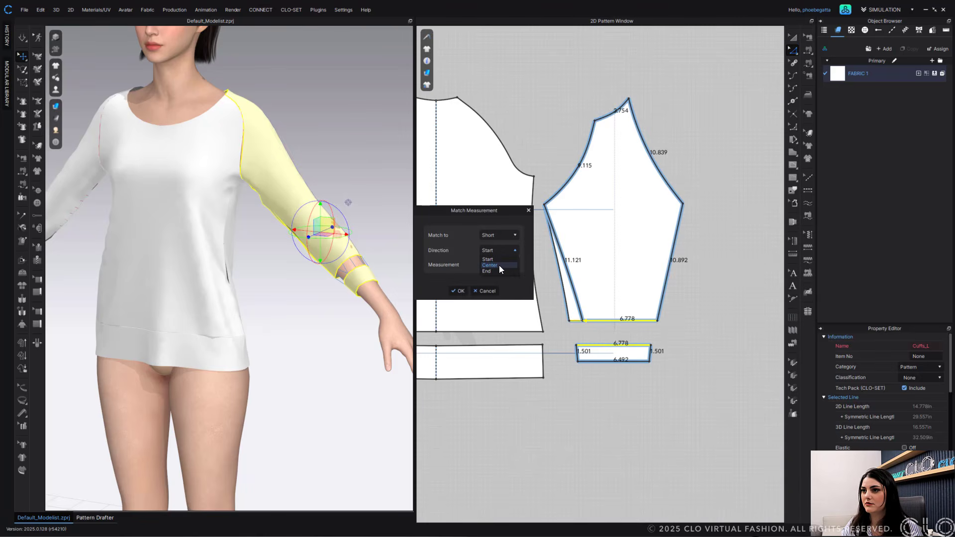
left_click(499, 264)
left_click(499, 235)
left_click(498, 250)
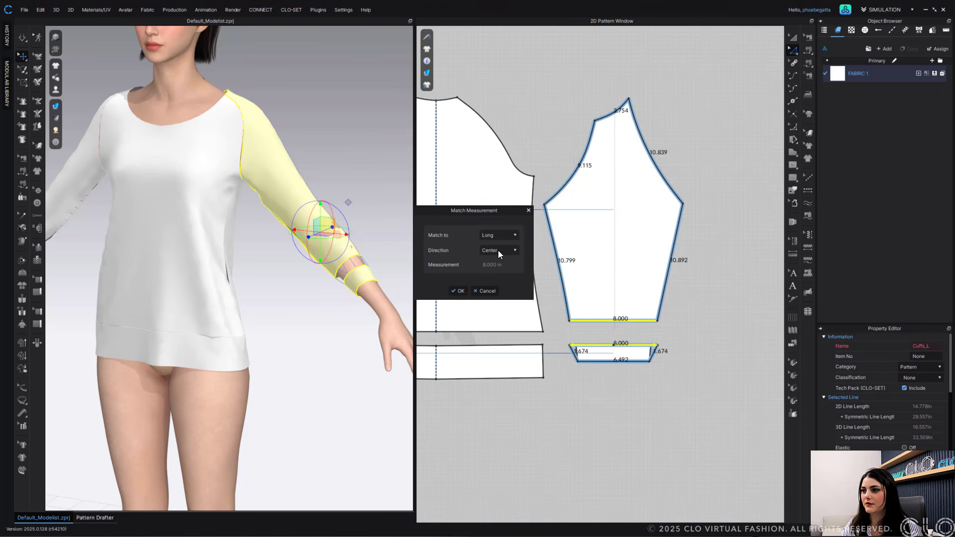
left_click(458, 291)
- Change the left cuff's bottom edge length to 8 in, extending it in both directions
left_click(620, 363)
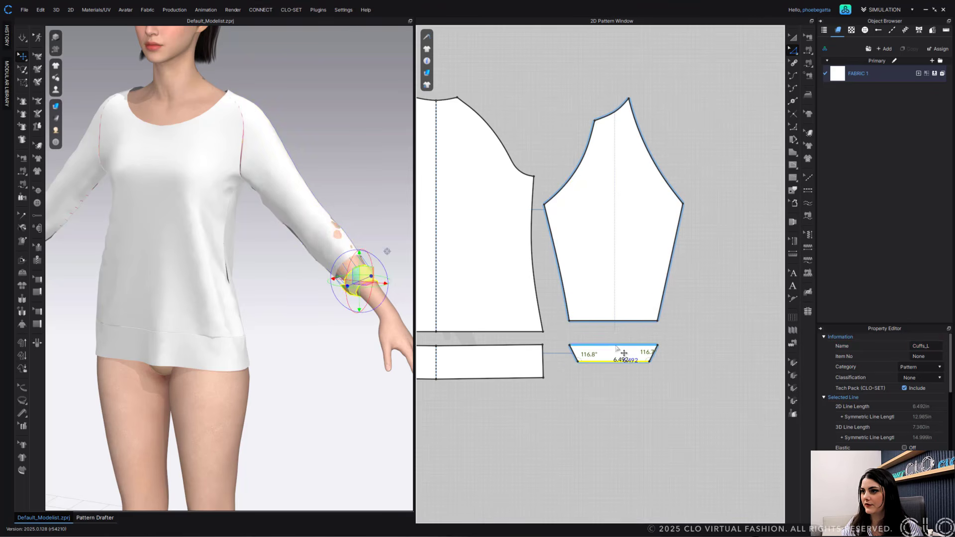
right_click(617, 348)
left_click(593, 337)
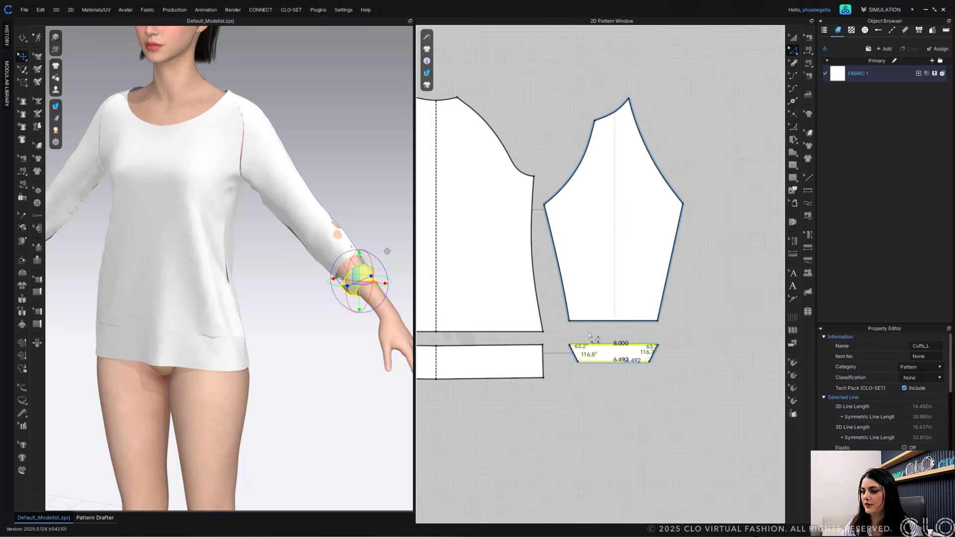
left_click(593, 337)
right_click(608, 362)
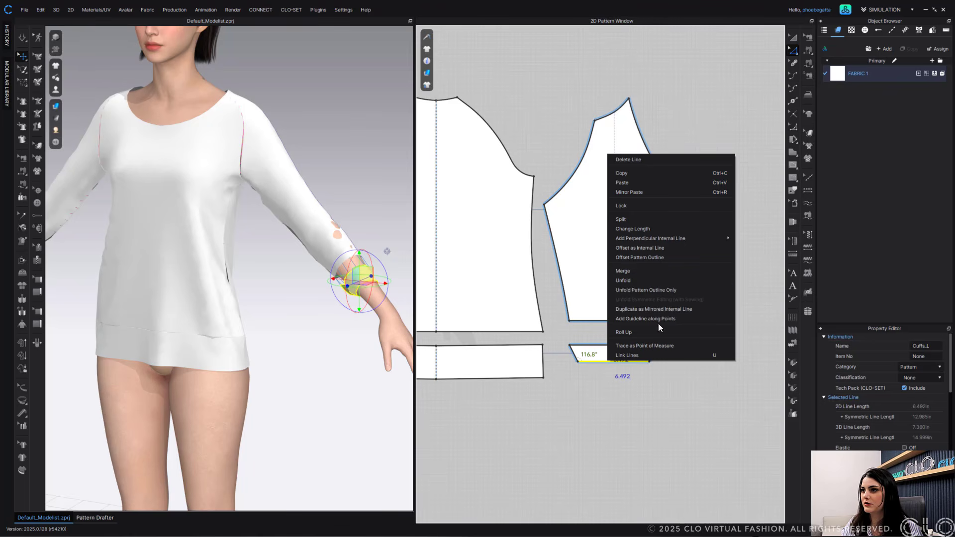
left_click(652, 228)
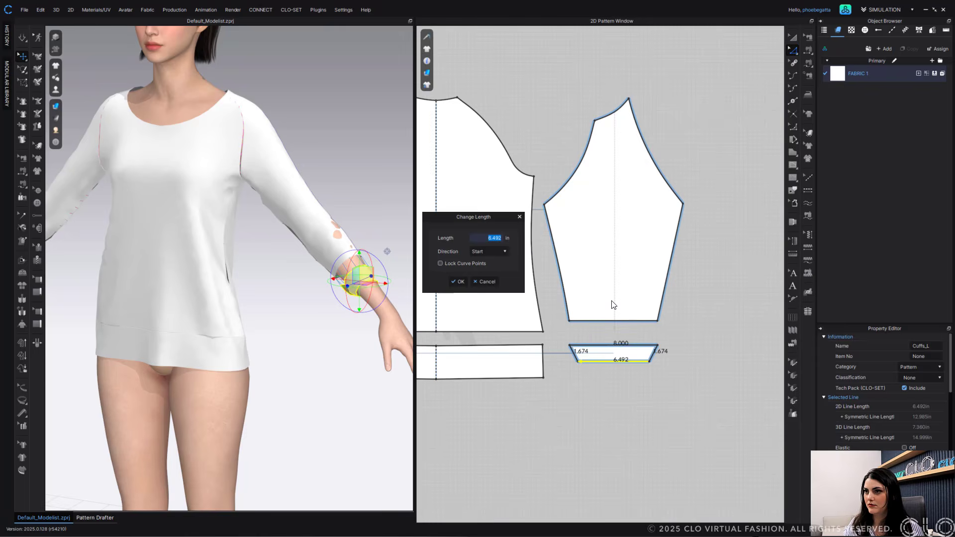
type("8")
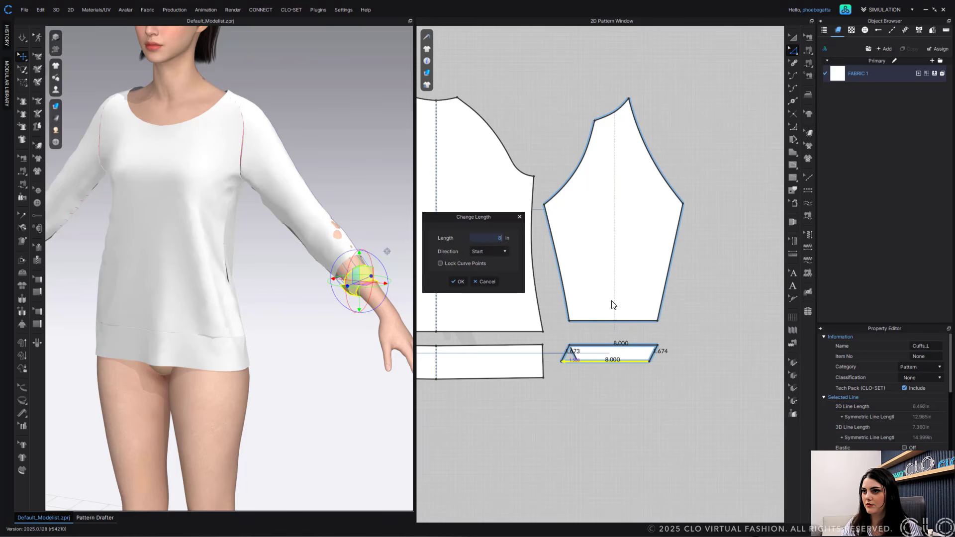
left_click(496, 267)
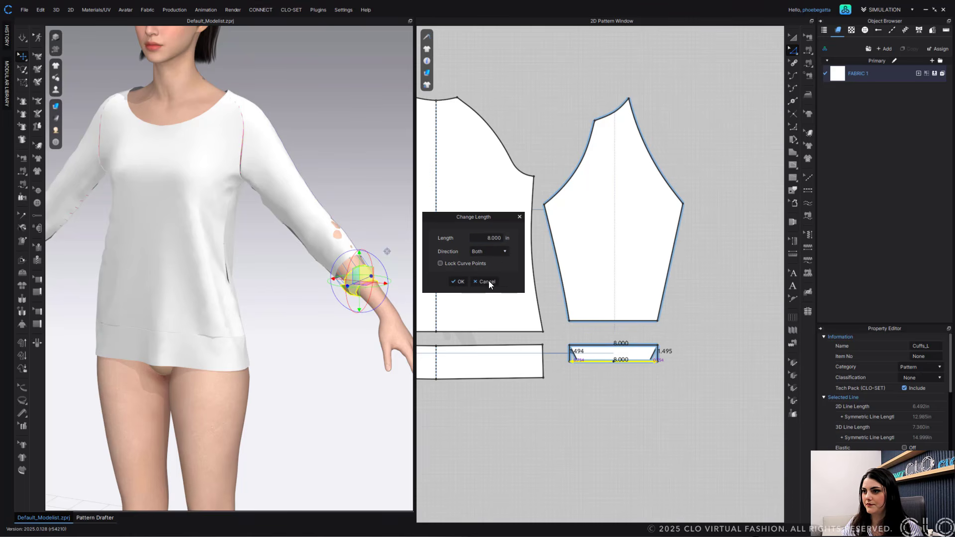
left_click(459, 282)
- Run the simulation so the T-shirt settles with the updated sleeve and cuff
scroll(626, 398, "down", 6)
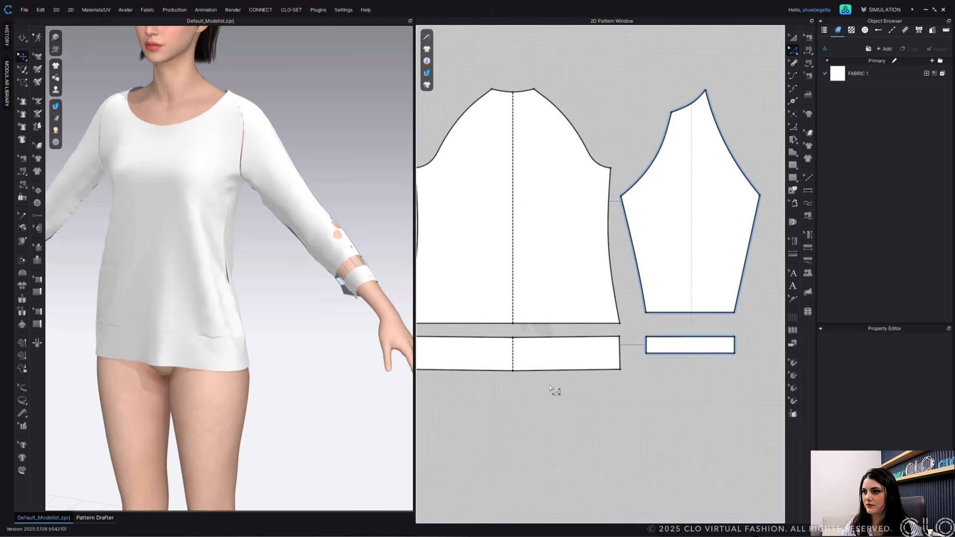
right_click_drag(229, 363, 300, 267)
scroll(319, 286, "down", 3)
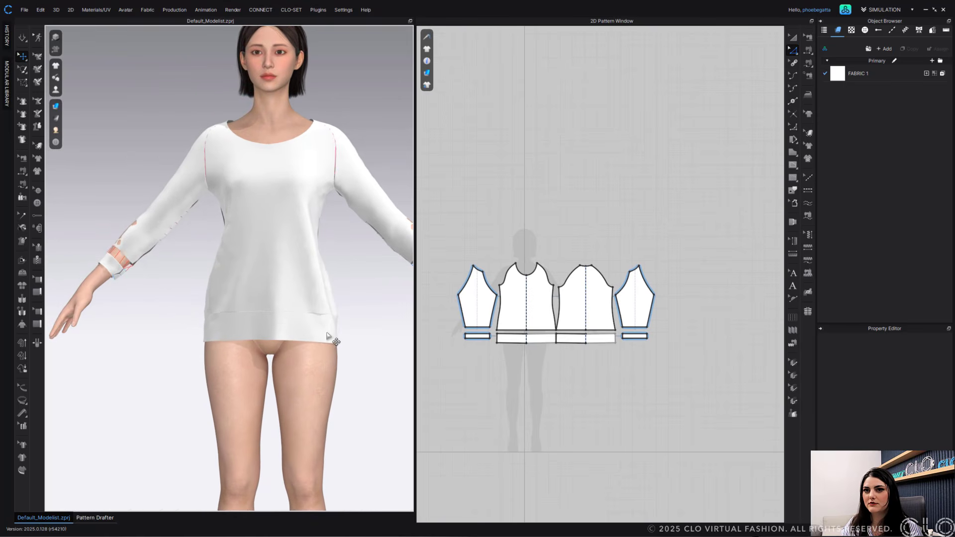
key("space")
middle_click_drag(321, 288, 341, 301)
scroll(292, 292, "up", 1)
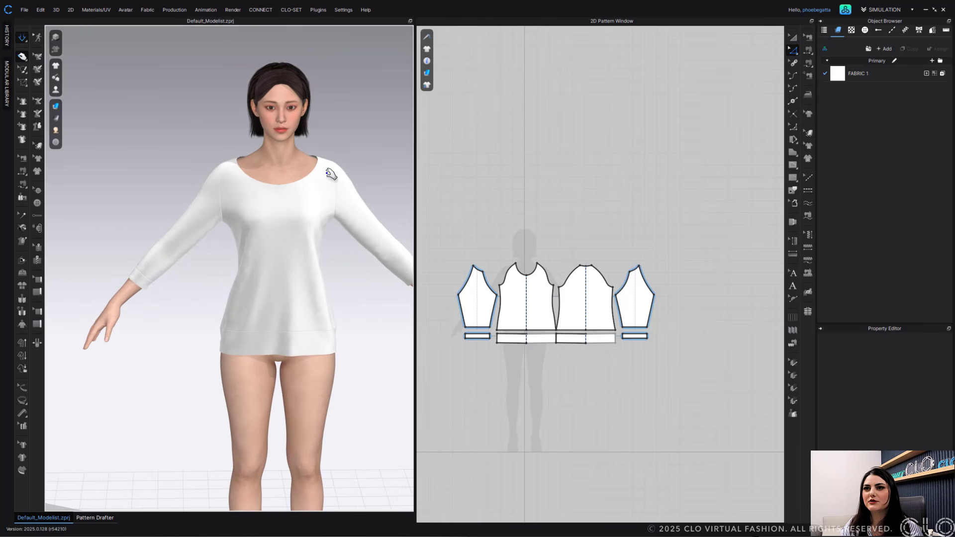
key("space")
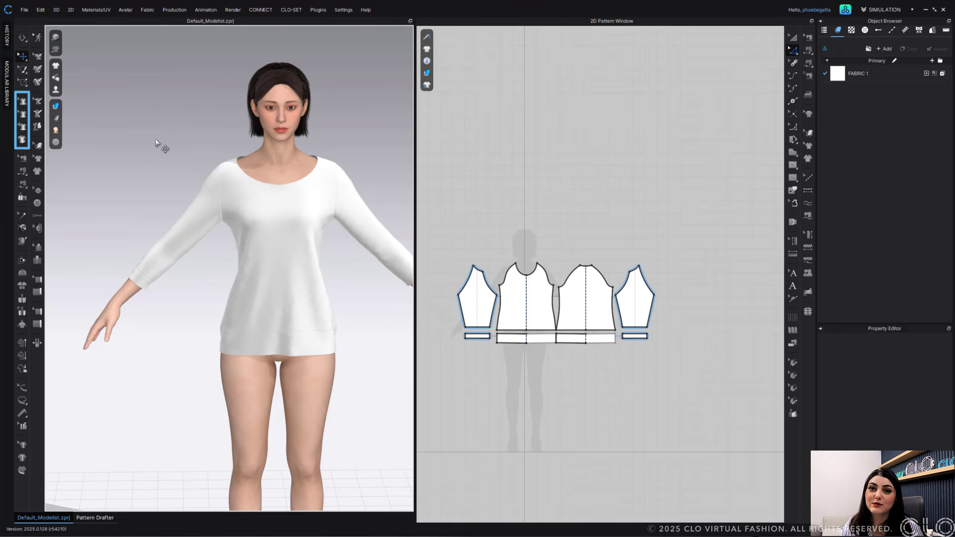
- Using the 3D garment adjustment tools, shorten the T-shirt body by moving the hem band seam and hem upward
left_click(23, 115)
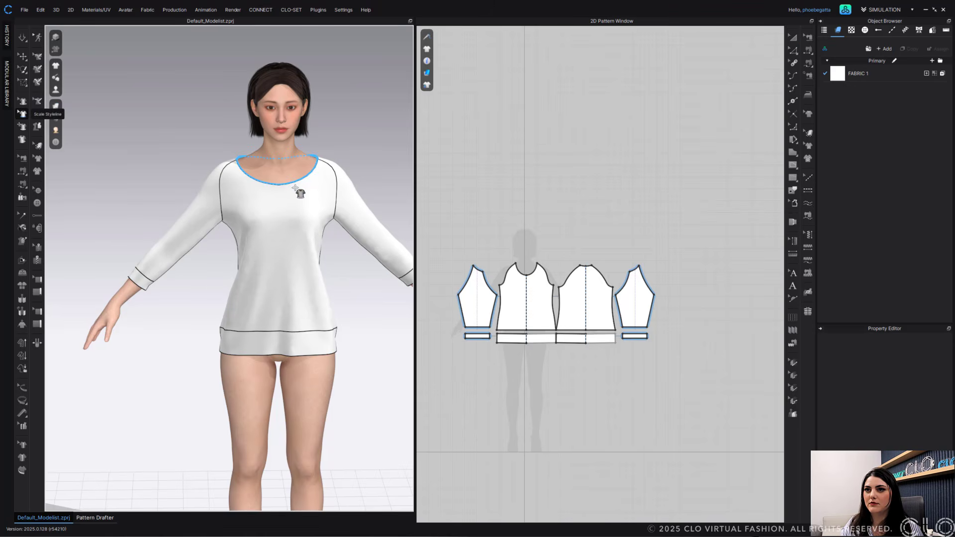
left_click_drag(295, 188, 282, 191)
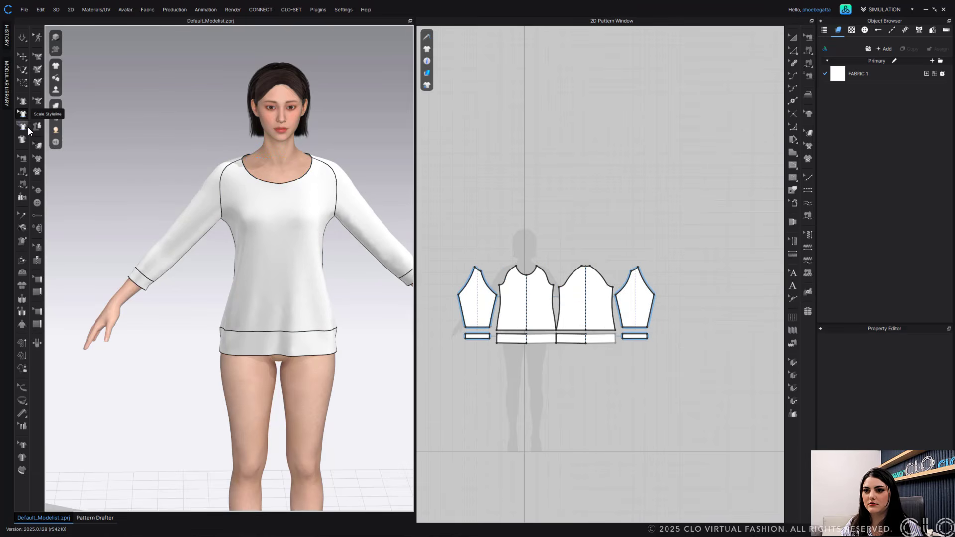
left_click(22, 127)
left_click_drag(294, 328, 296, 319)
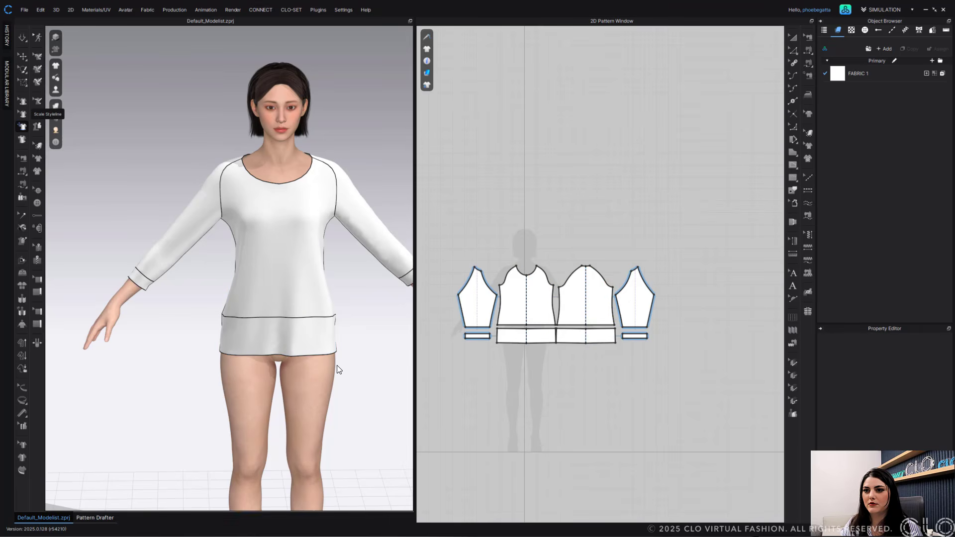
left_click_drag(296, 355, 294, 342)
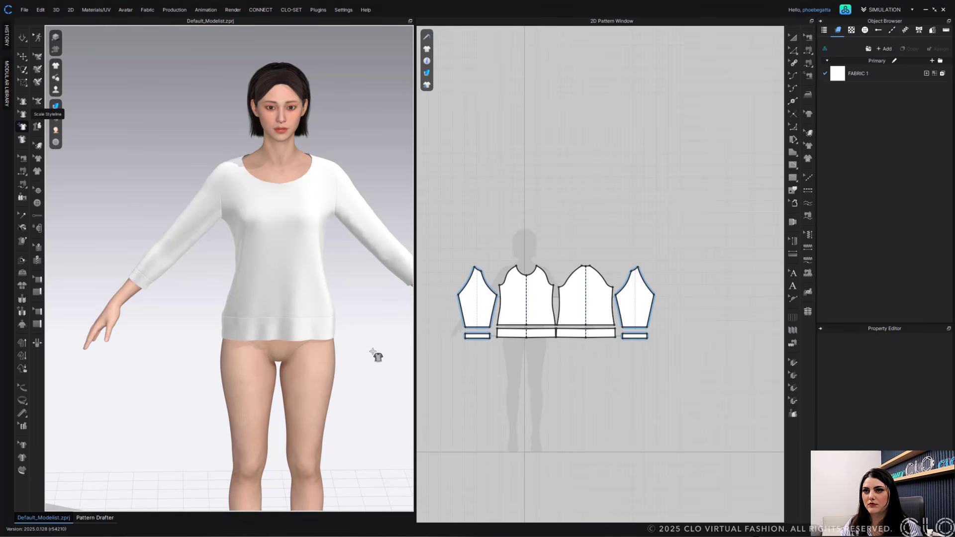
- Inspect the finished T-shirt on the avatar from the front in the 3D view
middle_click_drag(373, 353, 348, 351)
scroll(347, 352, "down", 2)
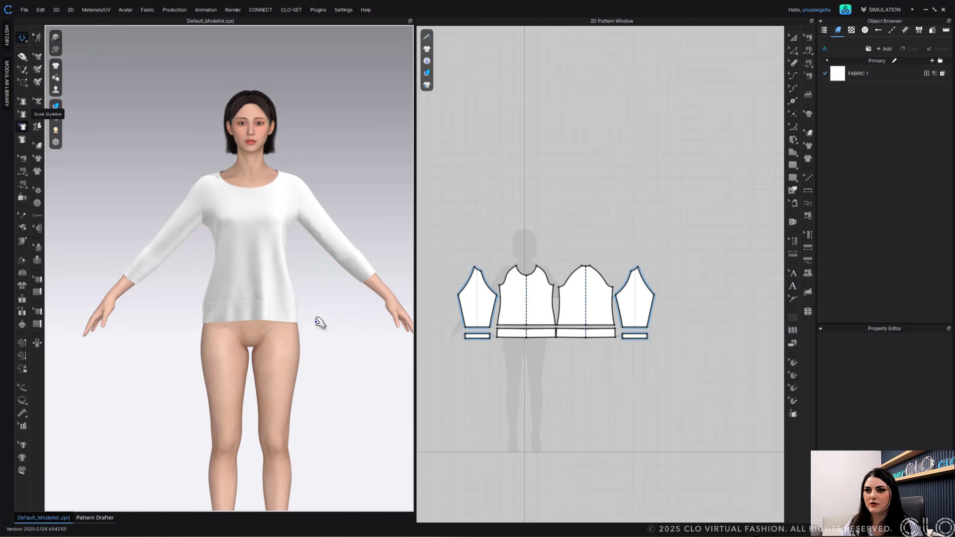
right_click_drag(320, 324, 245, 277)
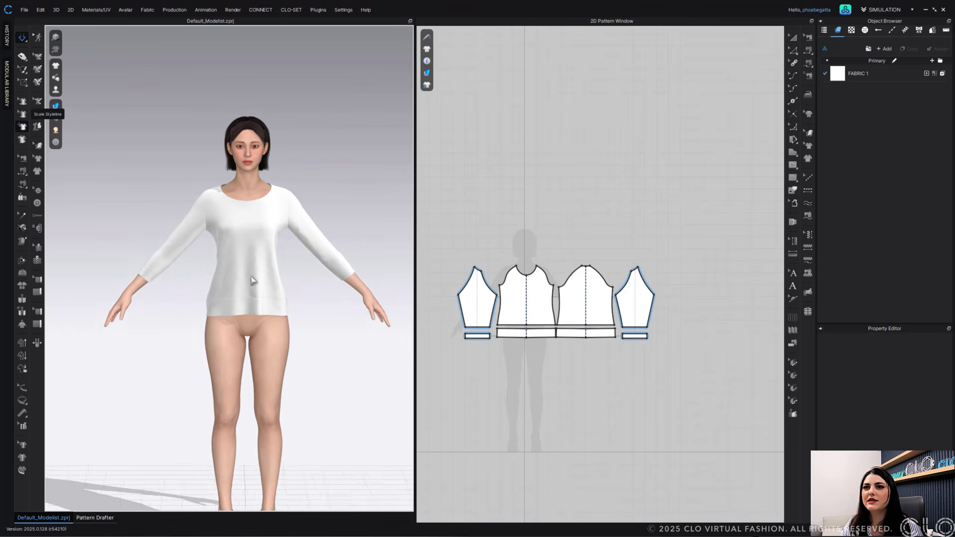
scroll(257, 286, "up", 3)
scroll(253, 292, "up", 2)
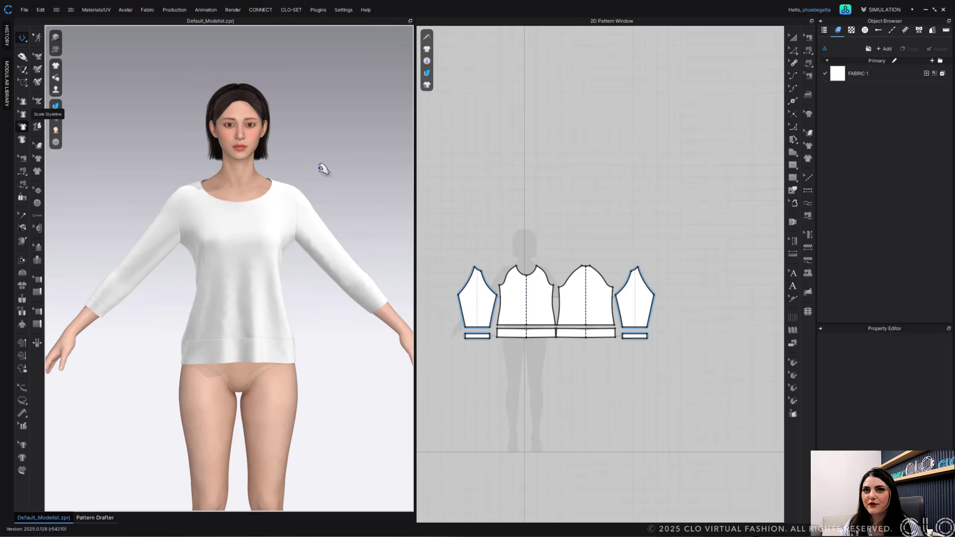
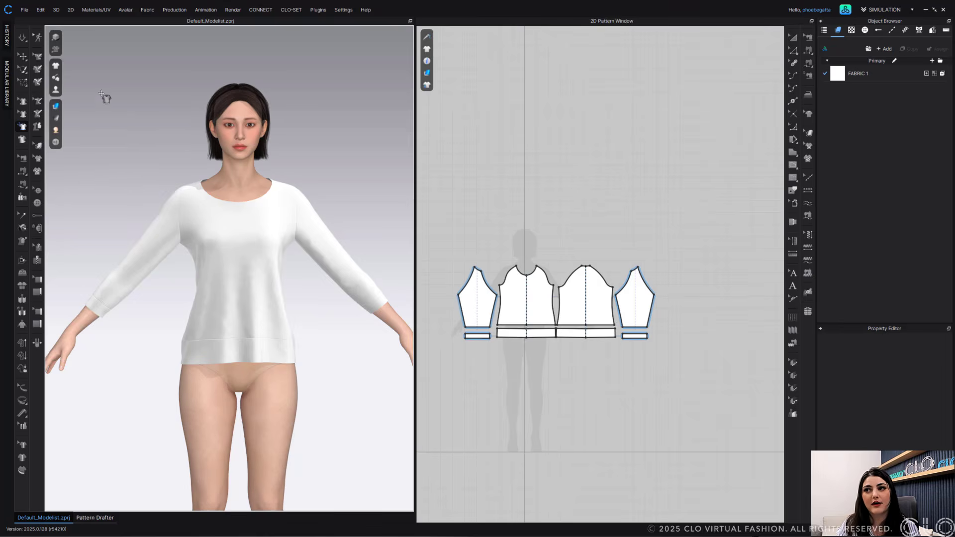
- Open the Pattern Drafter and switch the T-shirt's sleeve type to Set-In
left_click(22, 57)
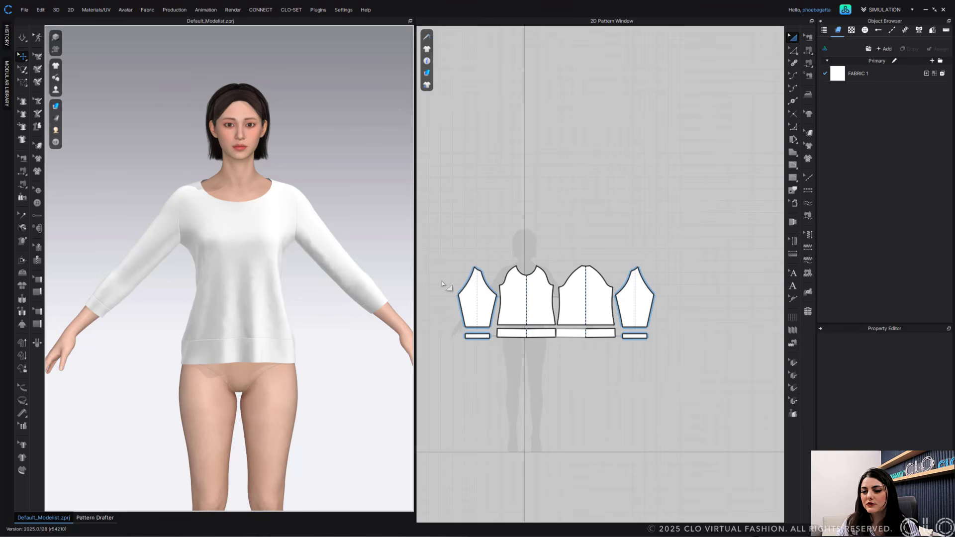
right_click_drag(565, 224, 608, 153)
scroll(603, 153, "up", 3)
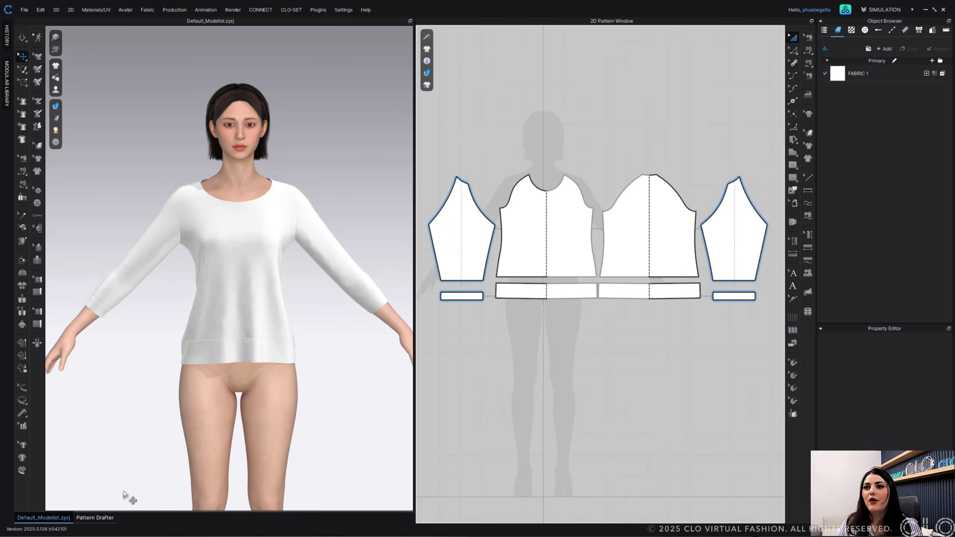
left_click(94, 518)
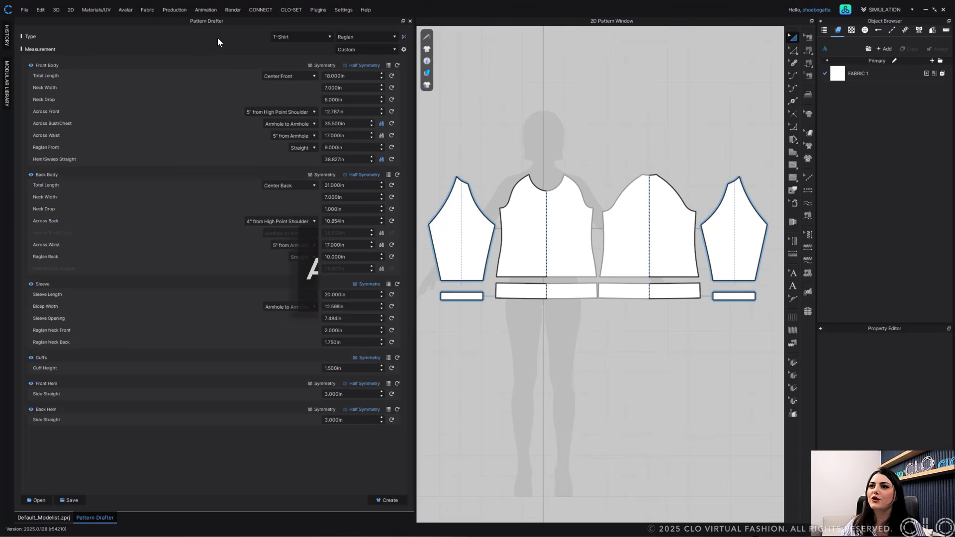
left_click(389, 36)
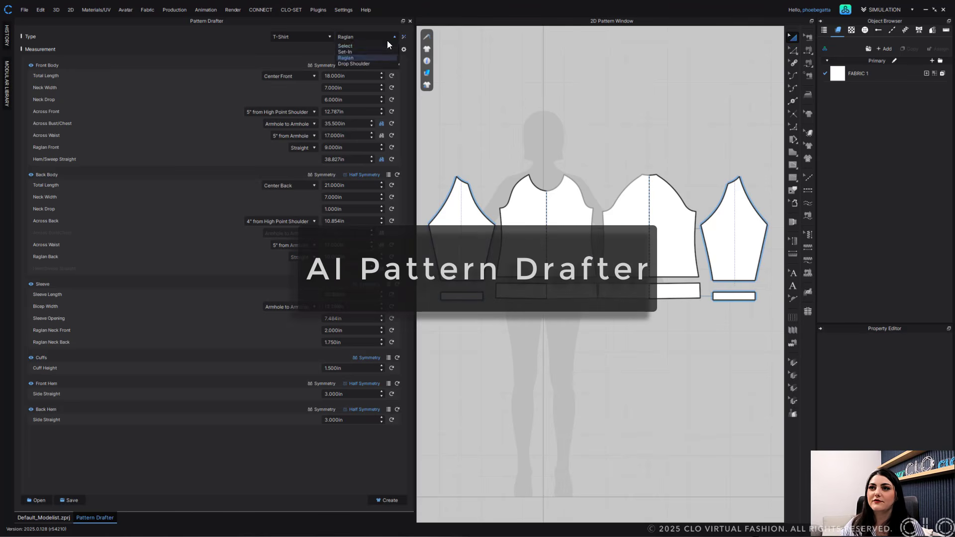
left_click(376, 51)
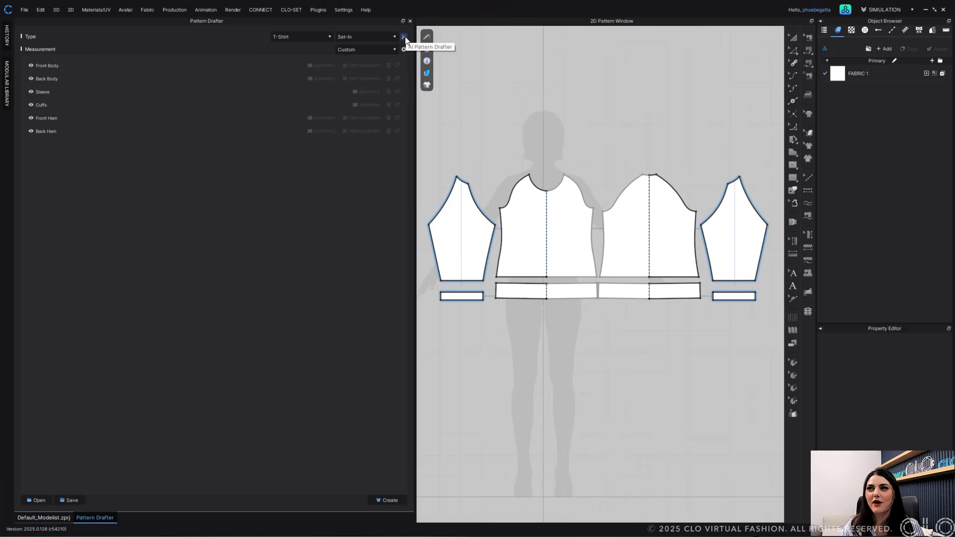
- Open the AI Pattern Drafter and keep its garment type set to T-Shirt
left_click(404, 38)
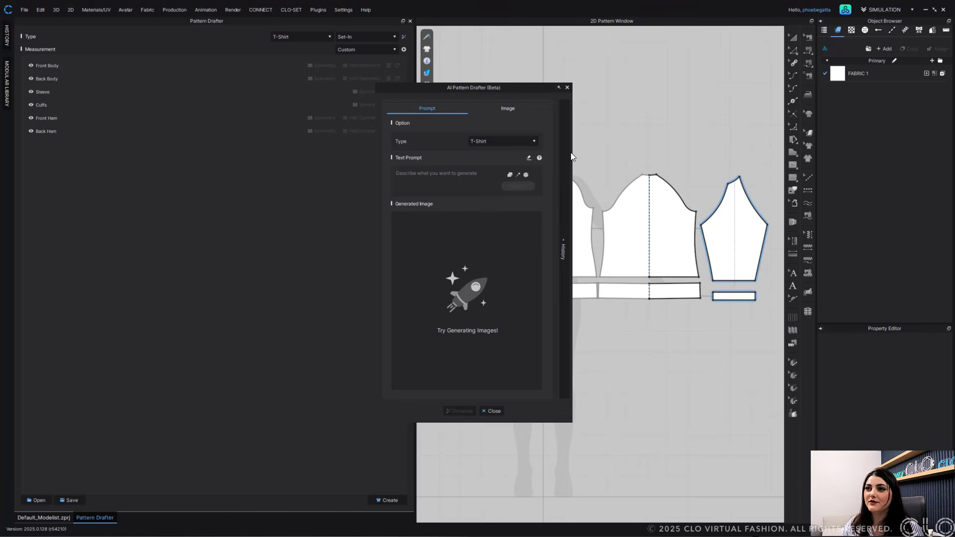
left_click(516, 143)
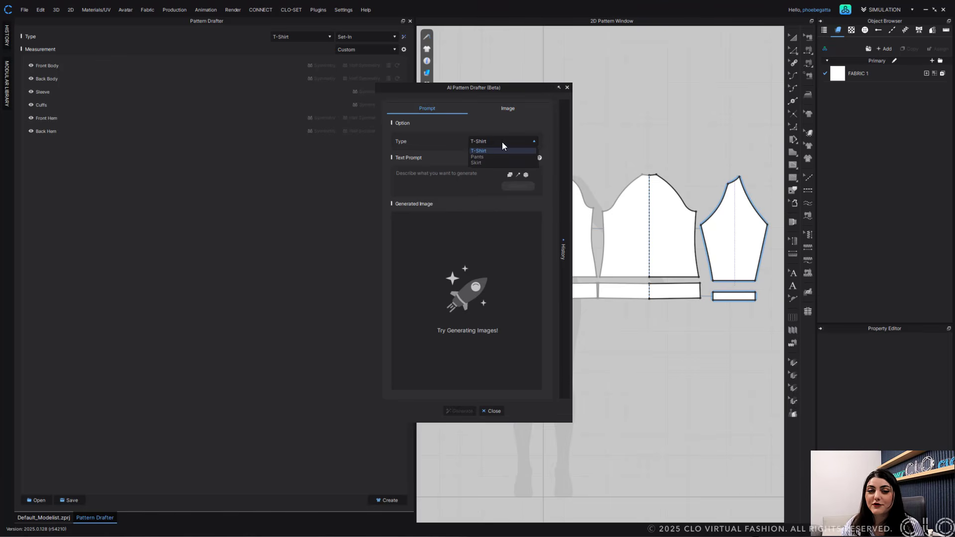
left_click(500, 125)
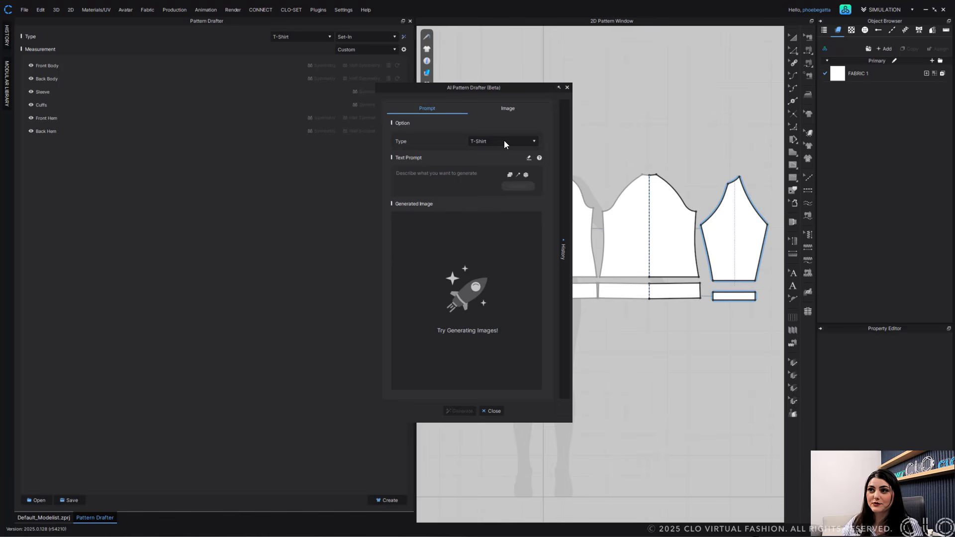
left_click(504, 141)
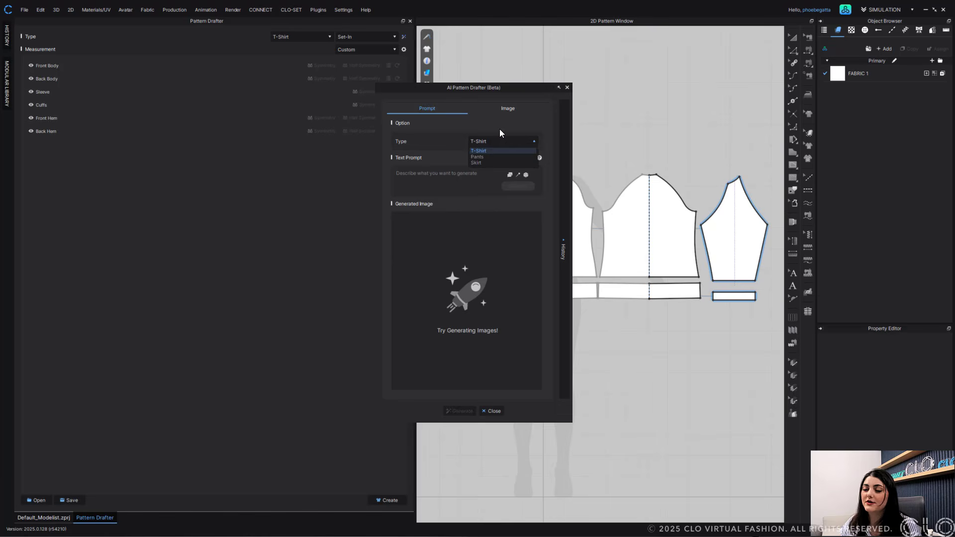
left_click(500, 129)
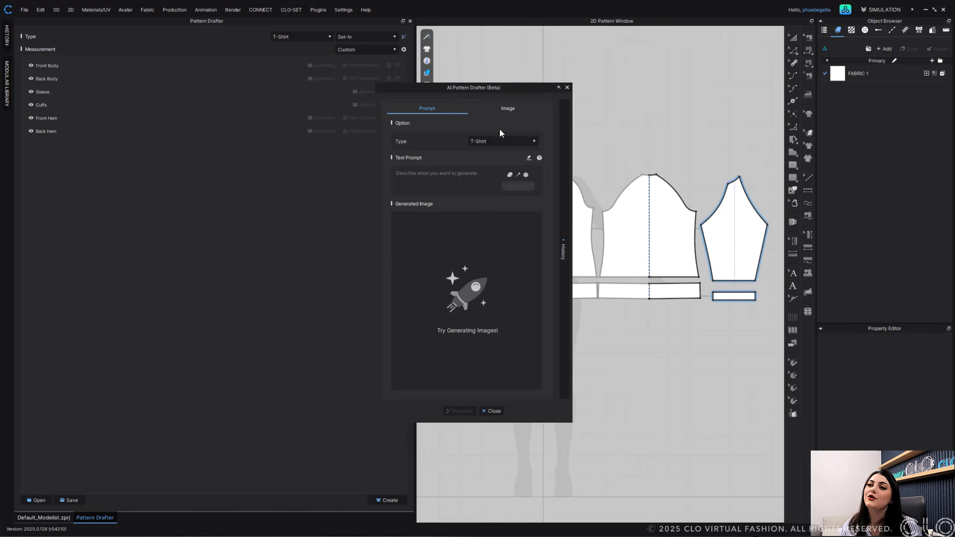
- Enter the text prompt "Cropped Set in Shirt" in the AI Pattern Drafter
left_click(449, 170)
type("Cropped Set in S")
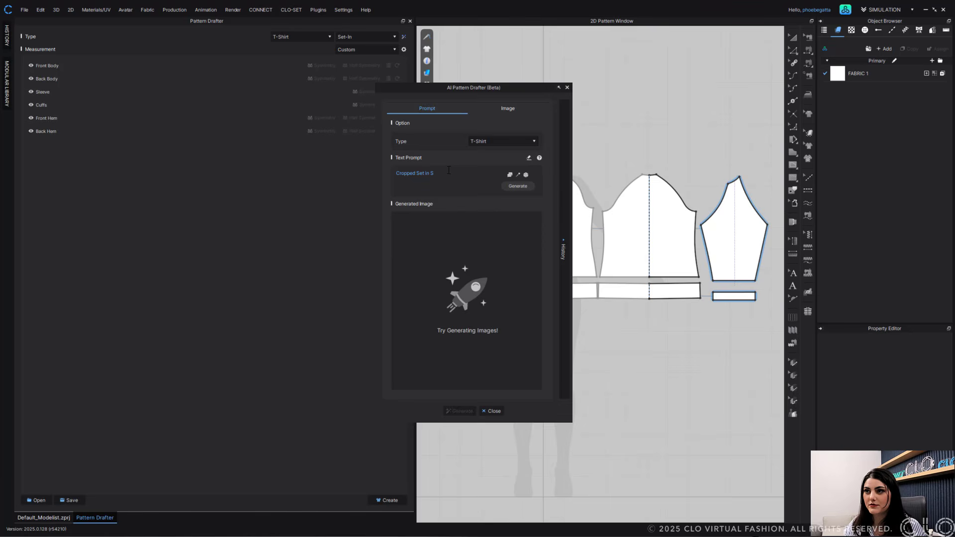
type("hirt")
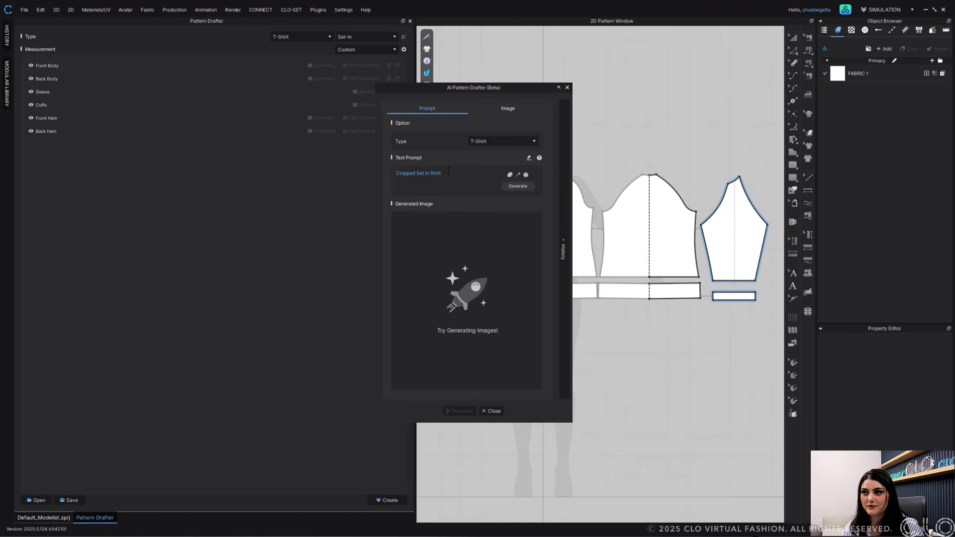
- Add the suggested keywords Cropped, Loose fit, V Neck and Short Sleeve to the prompt
left_click(510, 175)
left_click(531, 193)
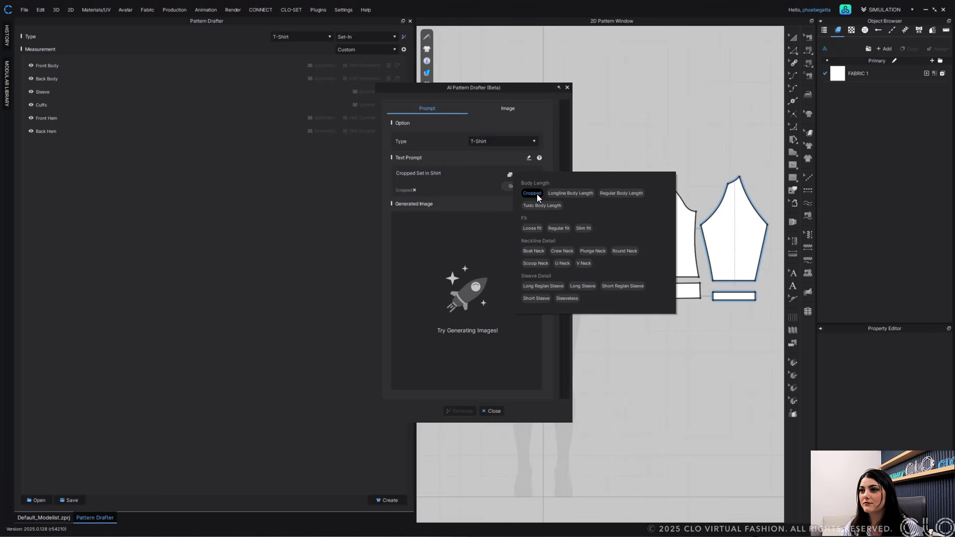
left_click(533, 229)
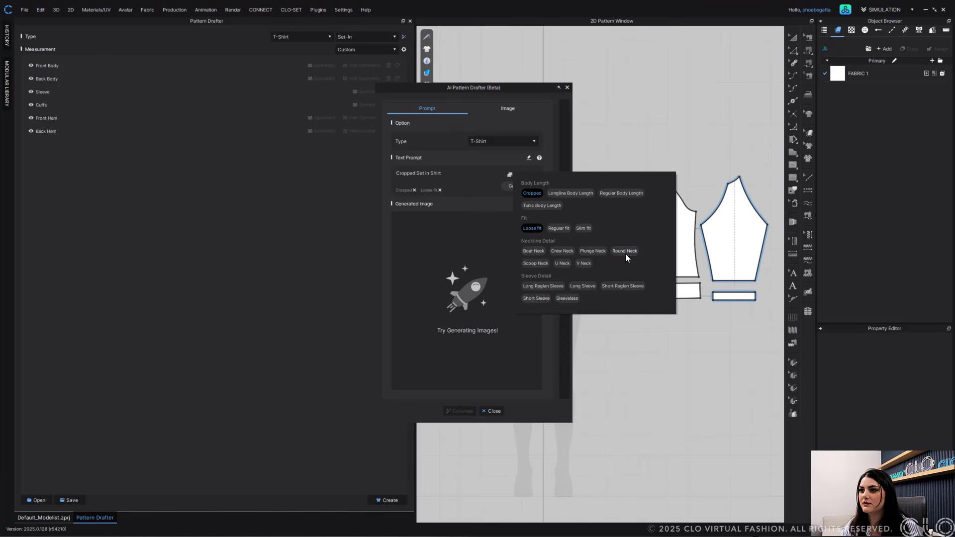
left_click(586, 264)
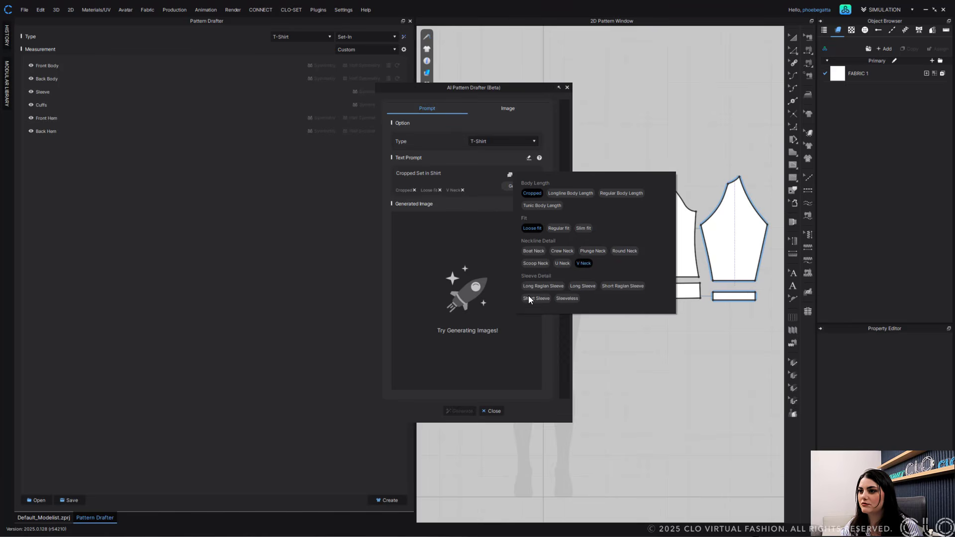
left_click(534, 299)
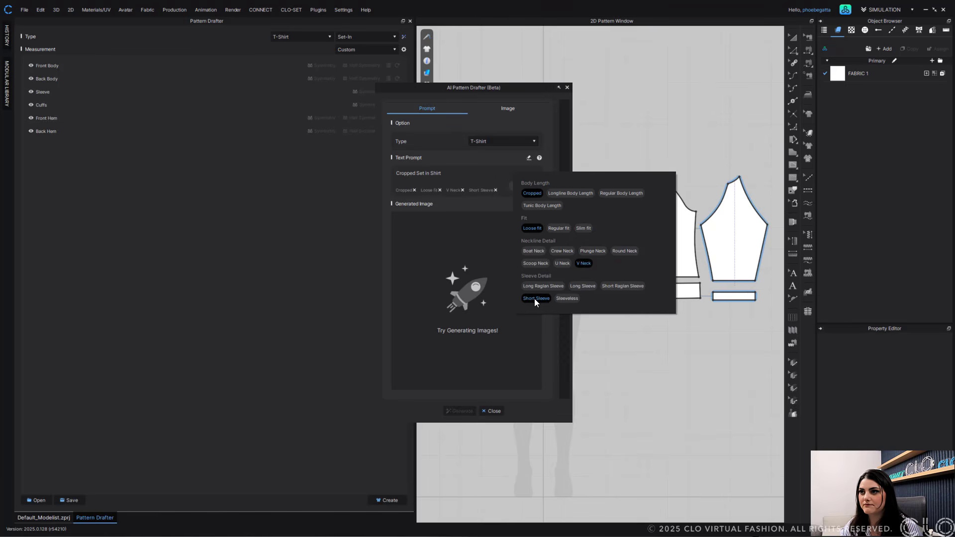
- Generate several sketch images from the cropped set-in shirt prompt
left_click(502, 159)
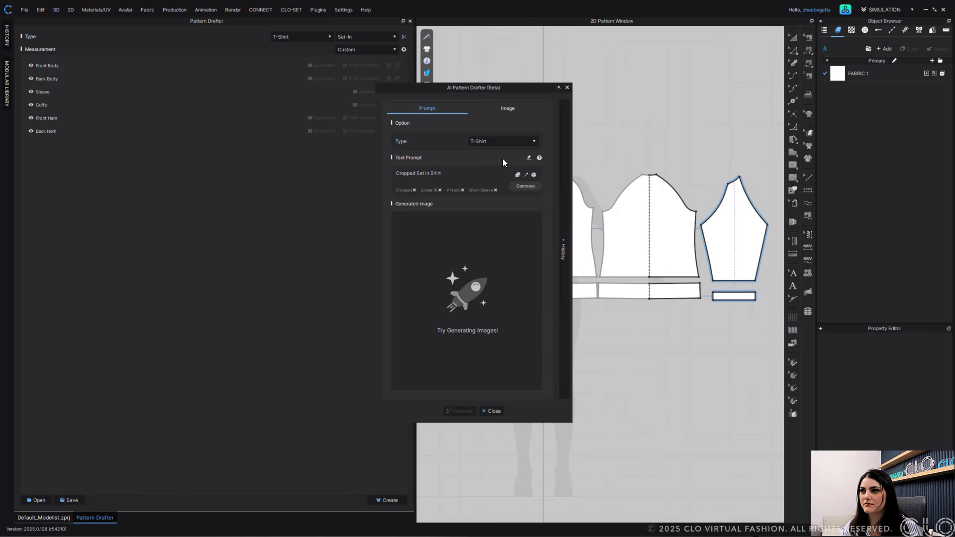
left_click(529, 187)
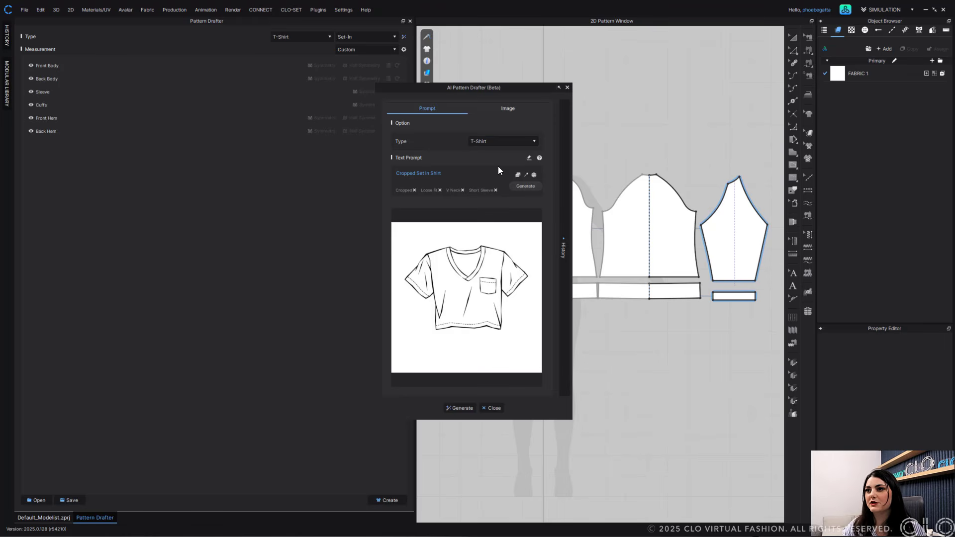
left_click(526, 188)
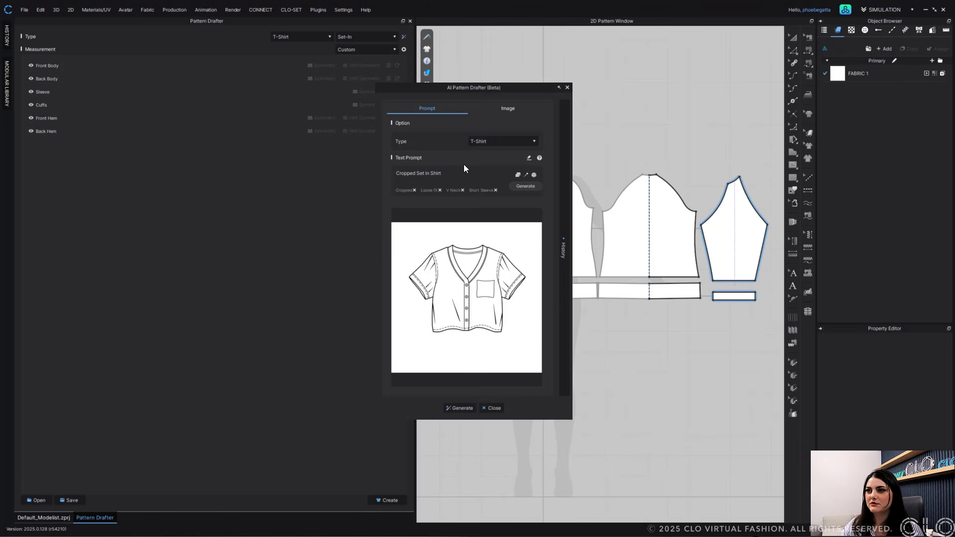
left_click(527, 187)
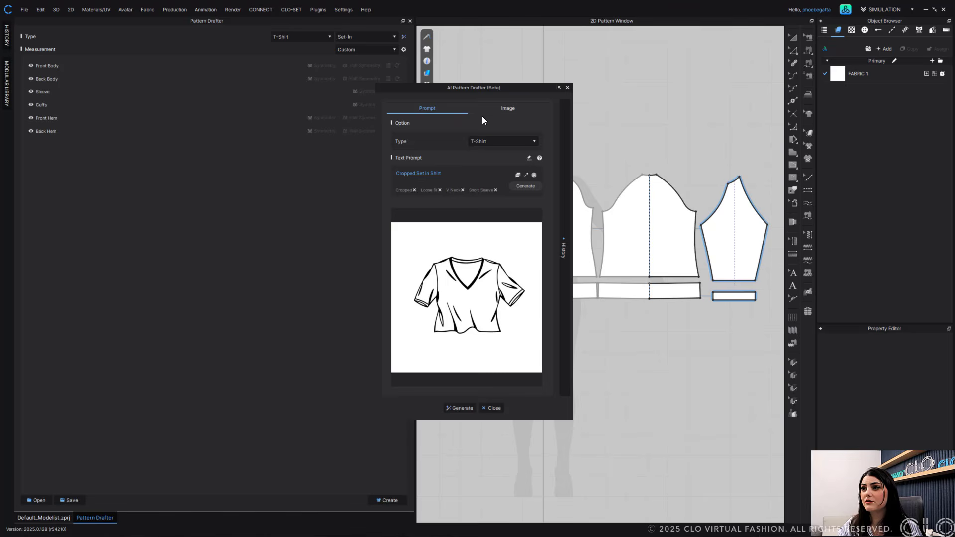
left_click(528, 185)
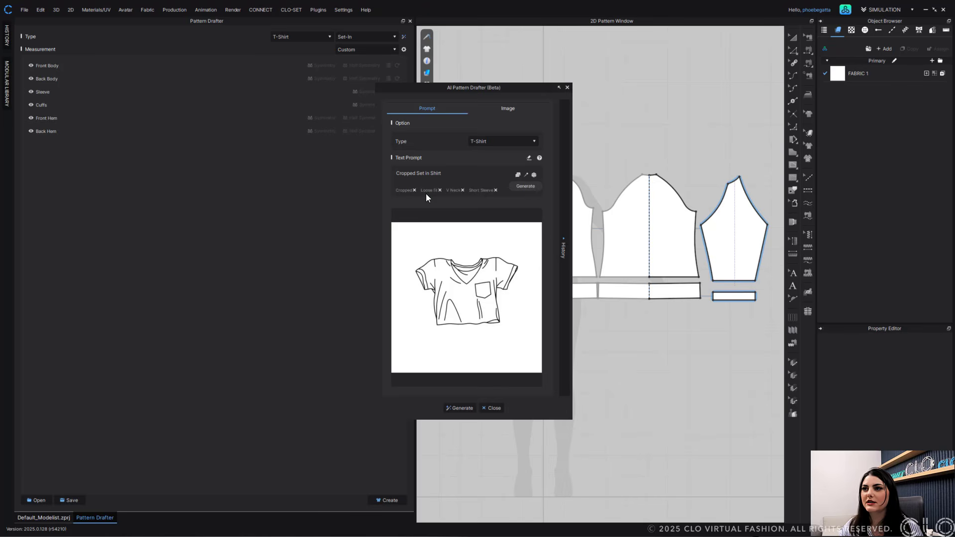
- Replace the Loose fit keyword with Regular fit and generate a new sketch image
left_click(441, 190)
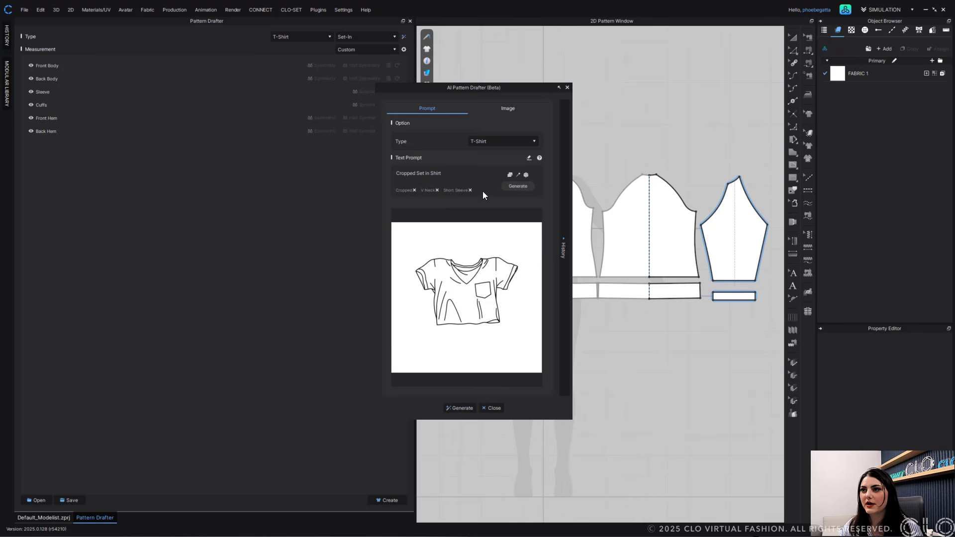
left_click(511, 176)
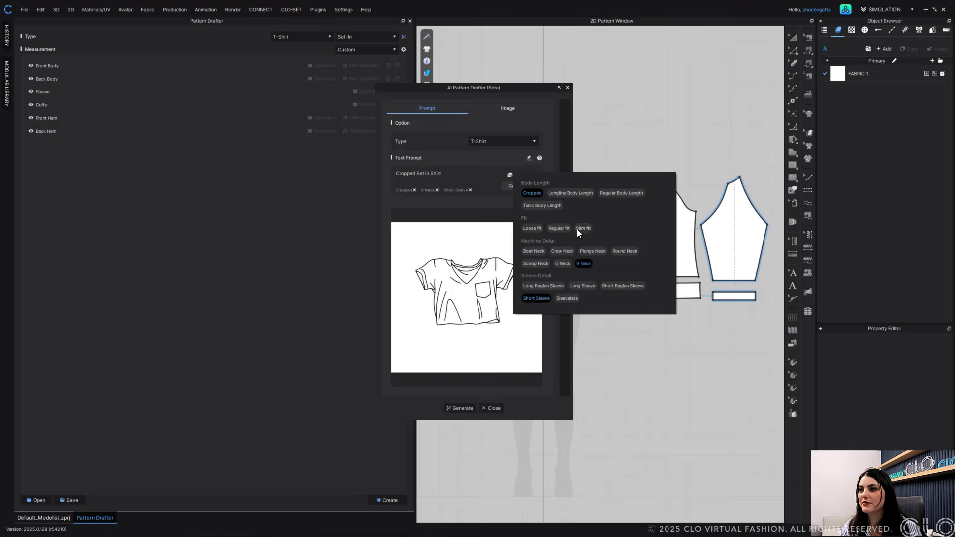
left_click(570, 229)
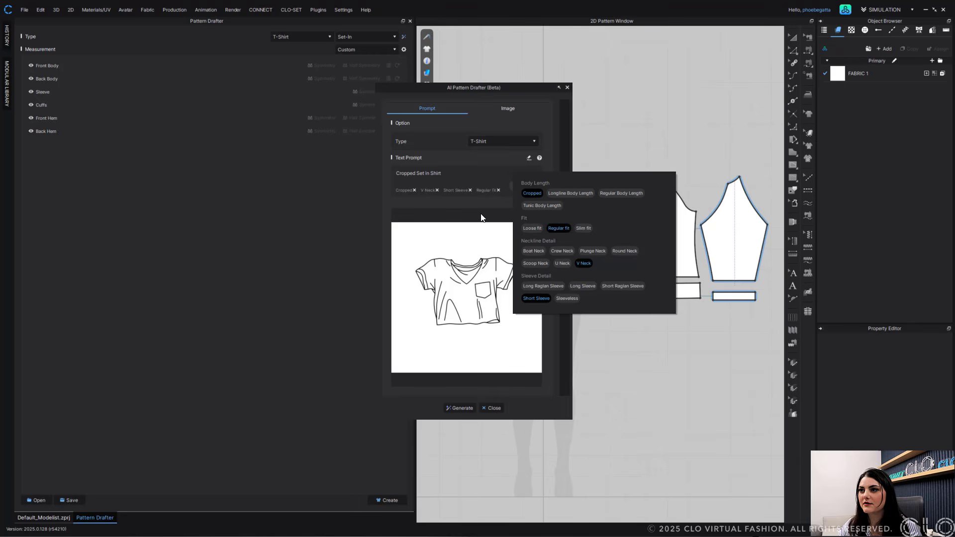
left_click(481, 163)
left_click(528, 188)
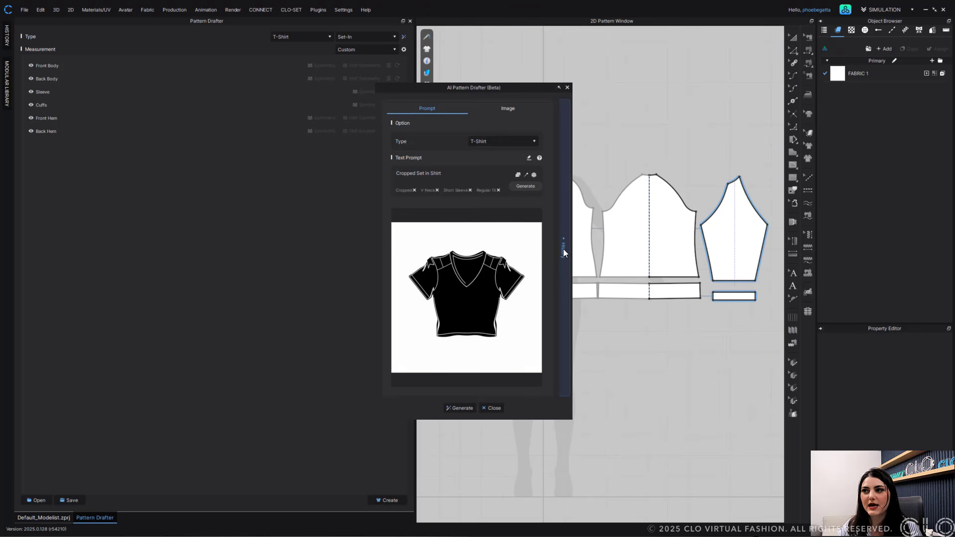
- Open the generation history and review each of the generated sketches
left_click(566, 222)
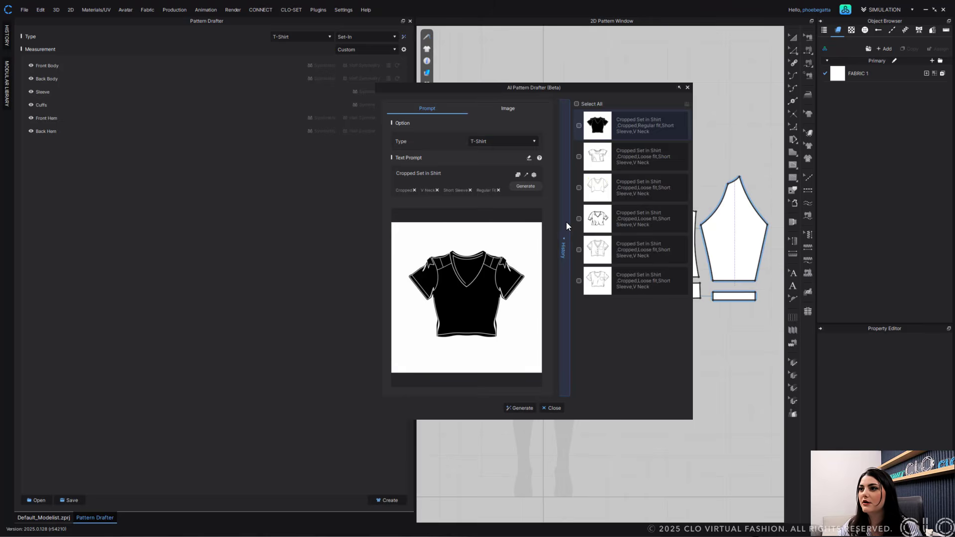
left_click(602, 214)
left_click(602, 188)
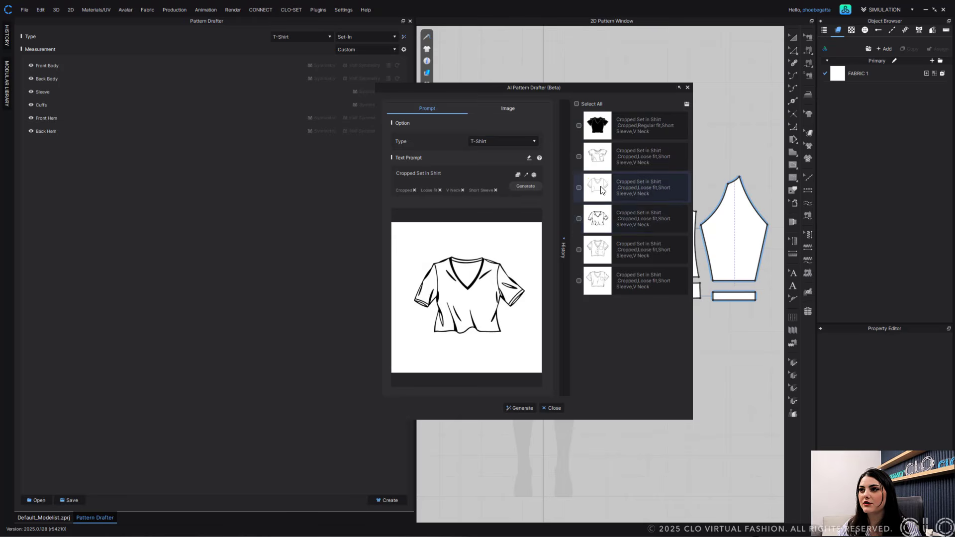
left_click(601, 160)
left_click(600, 137)
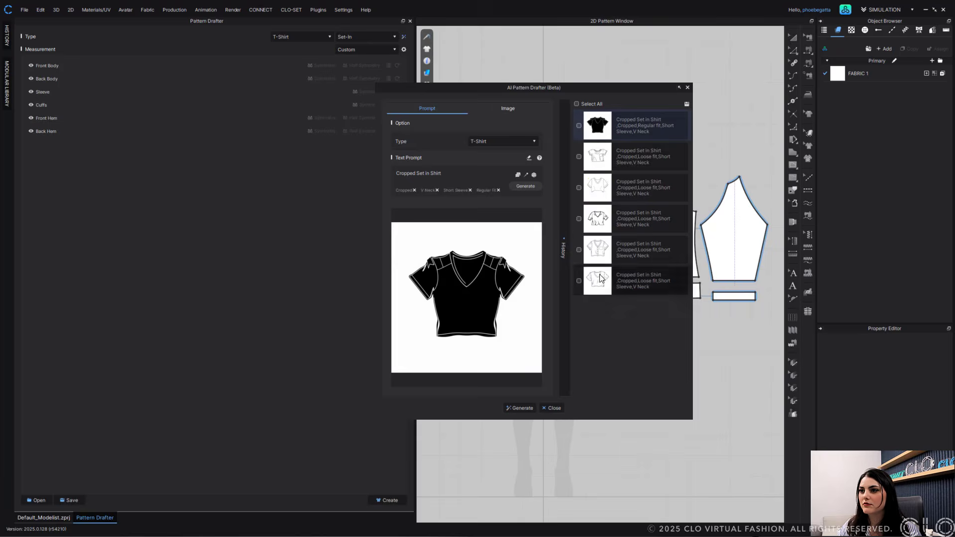
left_click(601, 279)
left_click(603, 254)
left_click(601, 221)
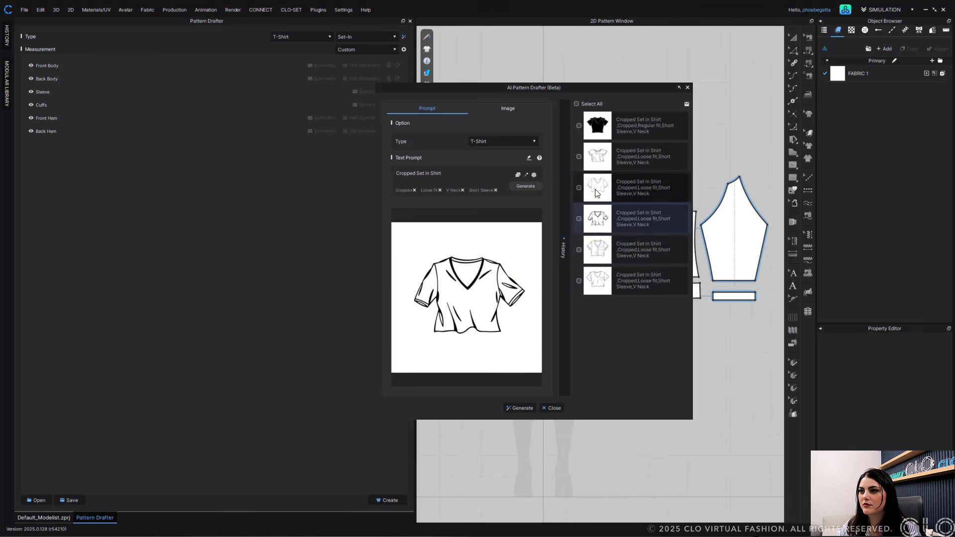
left_click(597, 193)
left_click(599, 281)
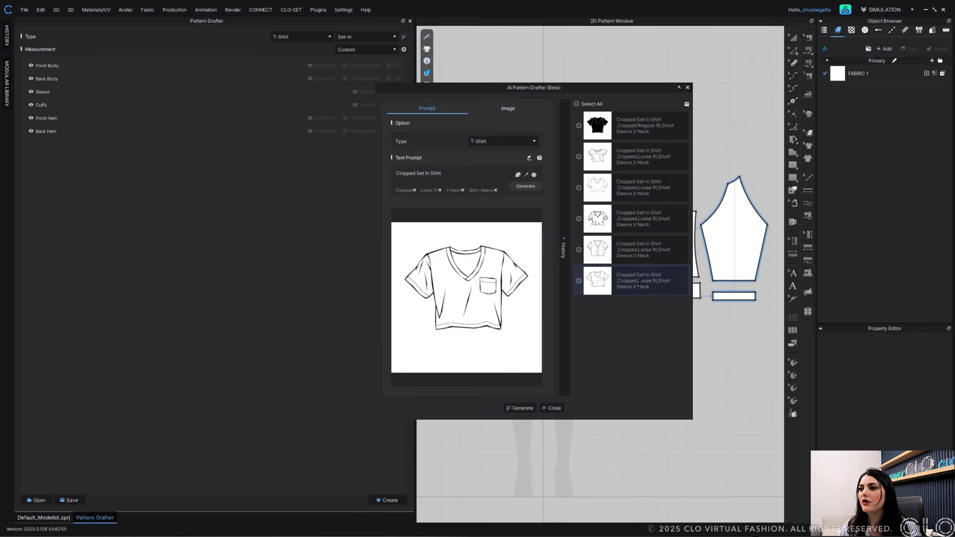
- Select the four loose-fit sketches in the history and save them to the Sketches folder
left_click(579, 281)
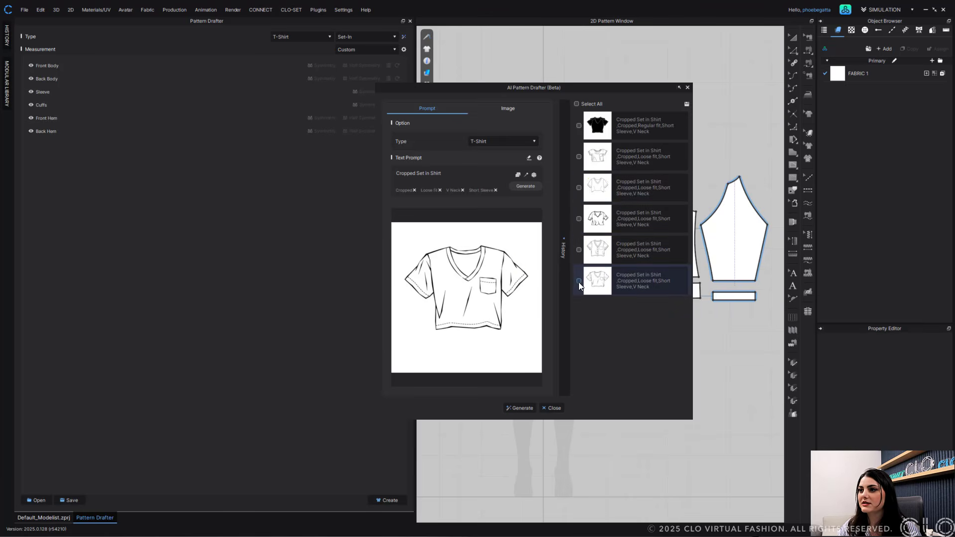
left_click(579, 219)
left_click(579, 250)
left_click(582, 155)
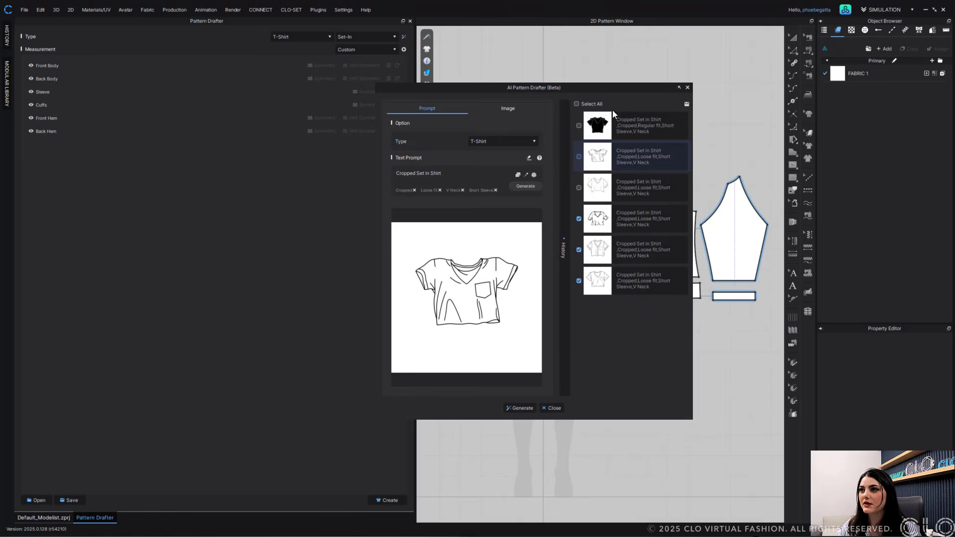
left_click(579, 157)
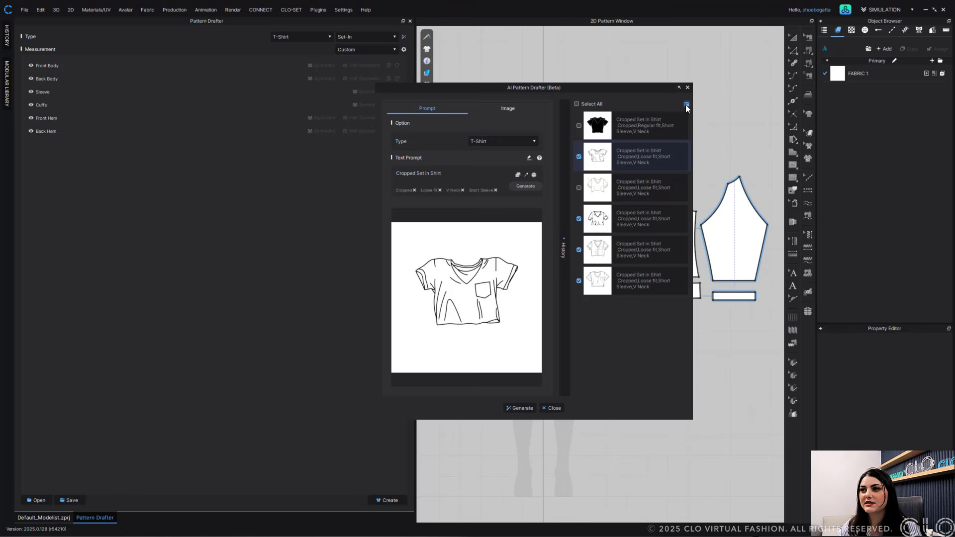
left_click(686, 103)
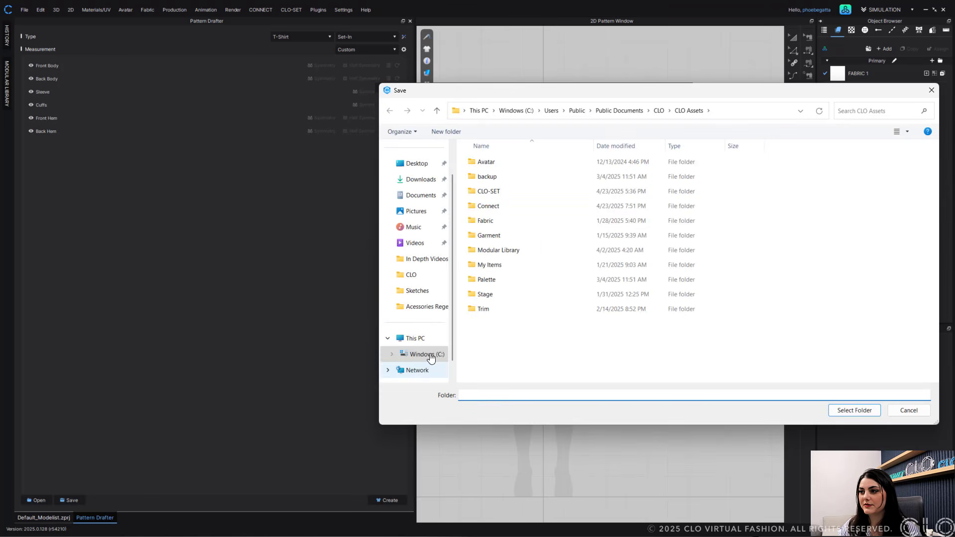
left_click(429, 296)
left_click(864, 409)
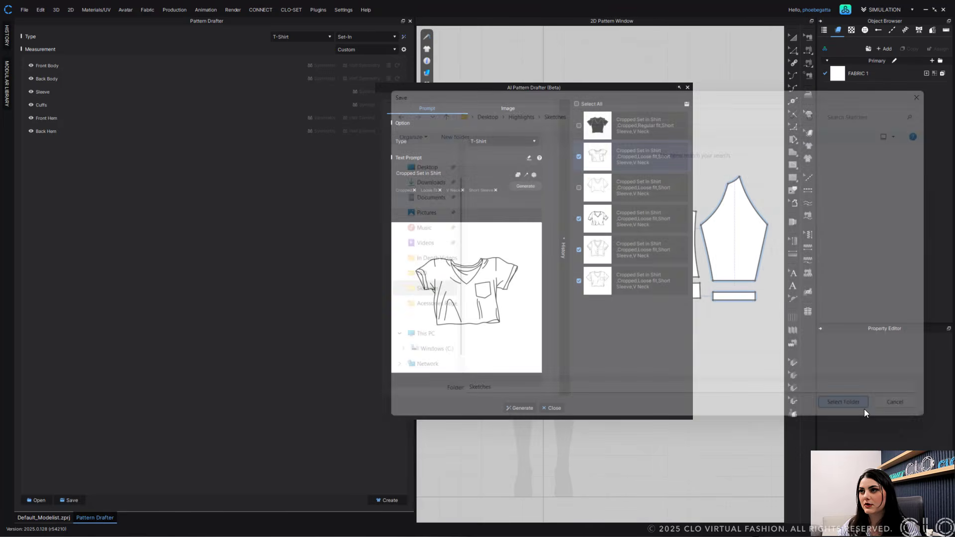
- Clear all sketch selections in the generation history and collapse the history panel
left_click(577, 104)
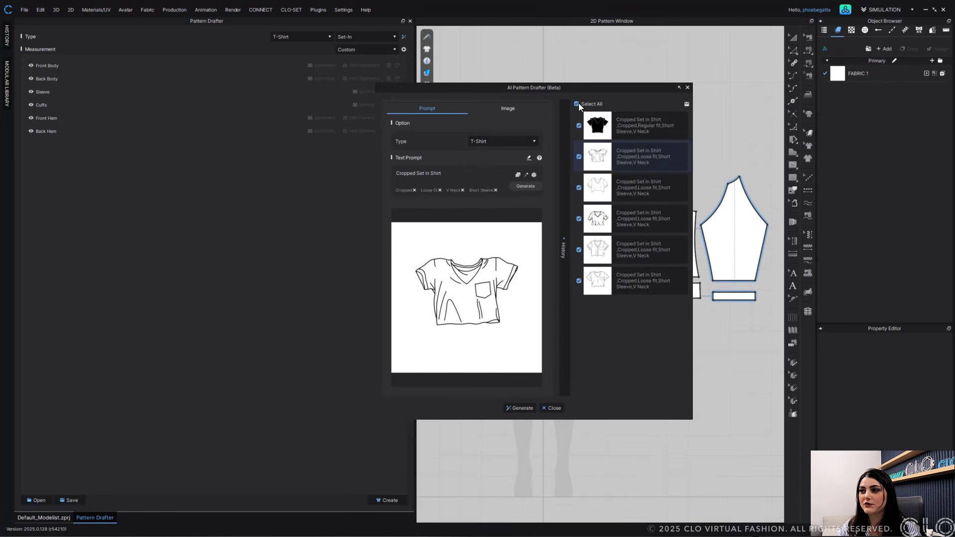
left_click(604, 286)
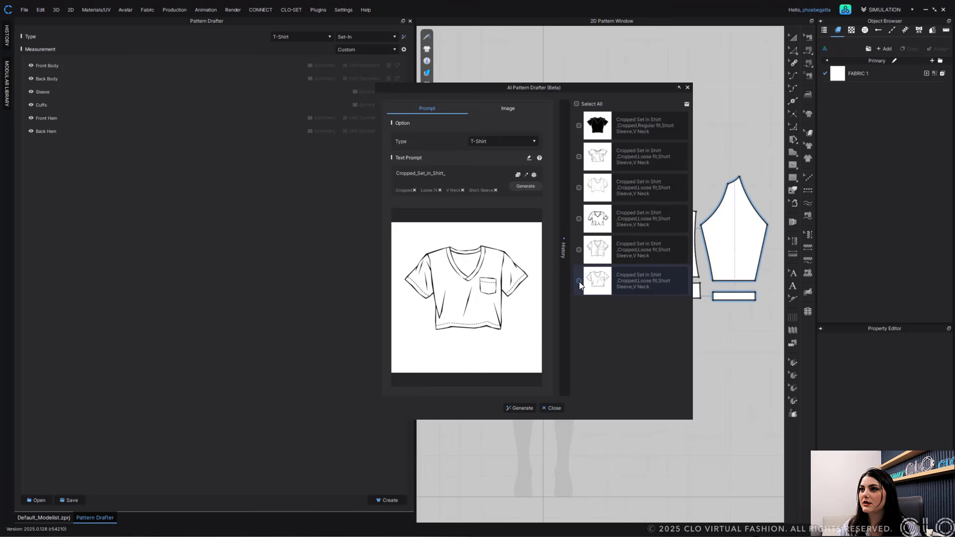
left_click(566, 150)
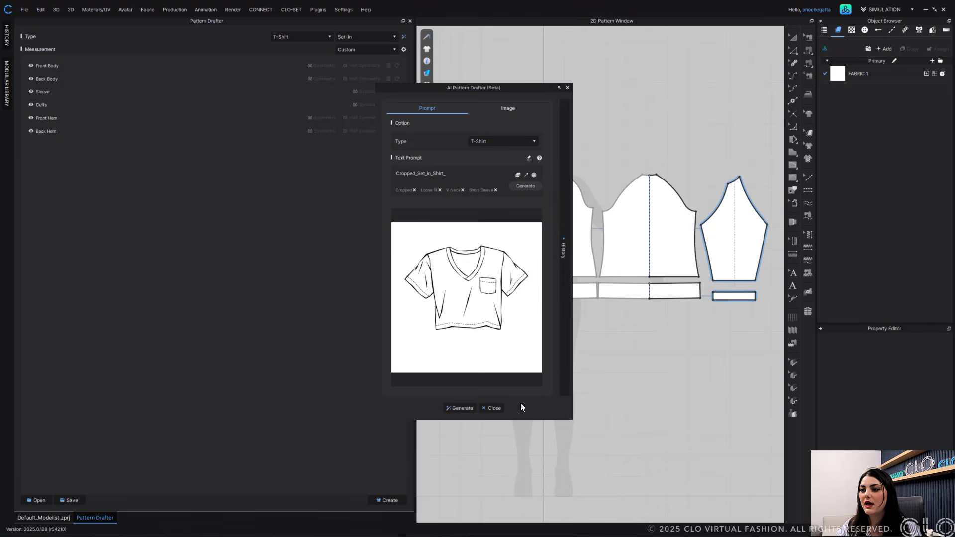
- Generate pattern measurements from the current cropped set-in shirt sketch and minimize the AI Pattern Drafter window
left_click(461, 408)
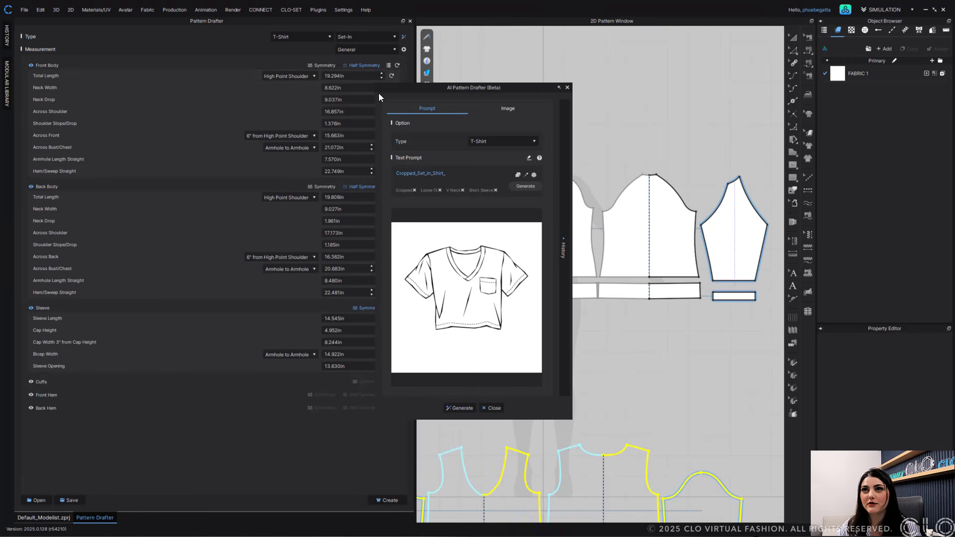
left_click(560, 88)
scroll(698, 239, "down", 4)
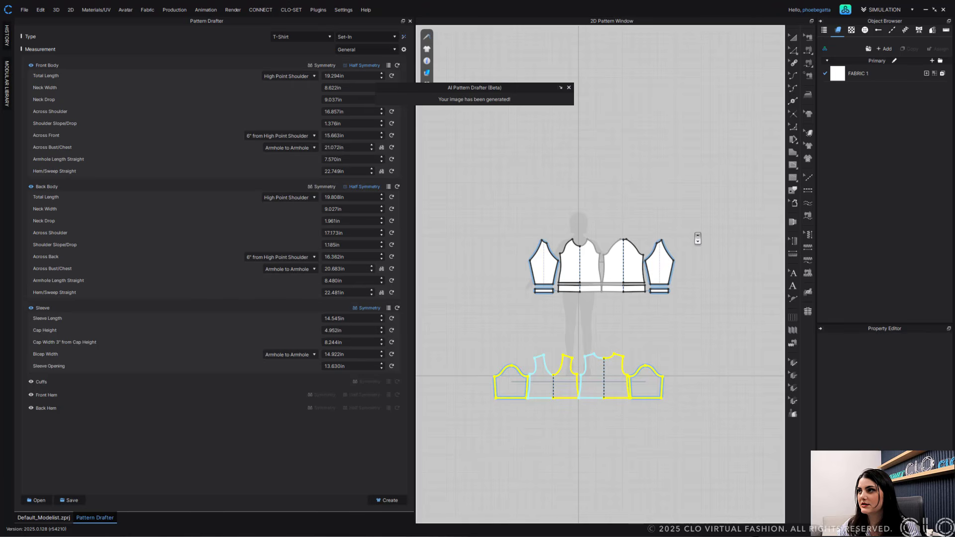
- Select and delete the existing T-shirt patterns in the 2D pattern window
left_click(793, 37)
left_click_drag(712, 187, 523, 326)
key("Delete")
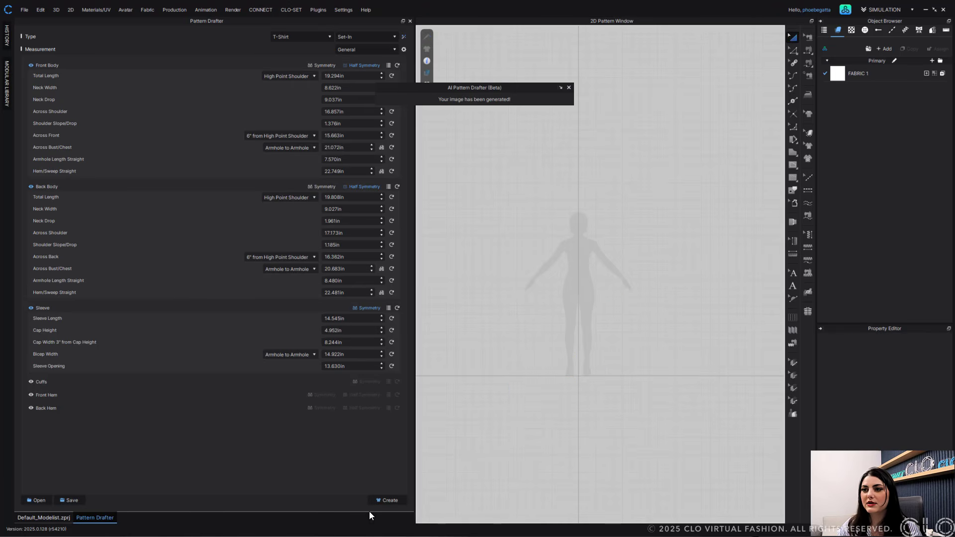
- Create the newly drafted shirt patterns in the 2D pattern window
left_click(387, 499)
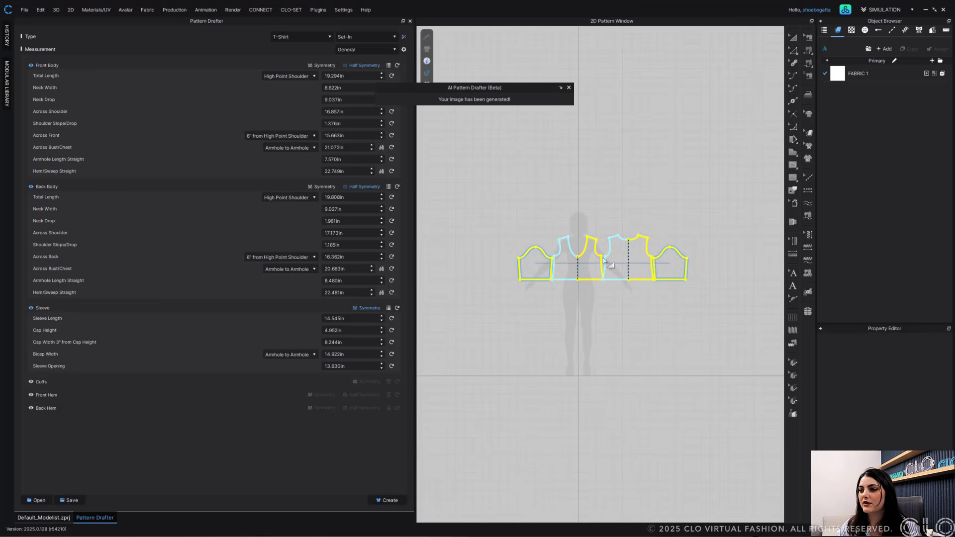
left_click(603, 260)
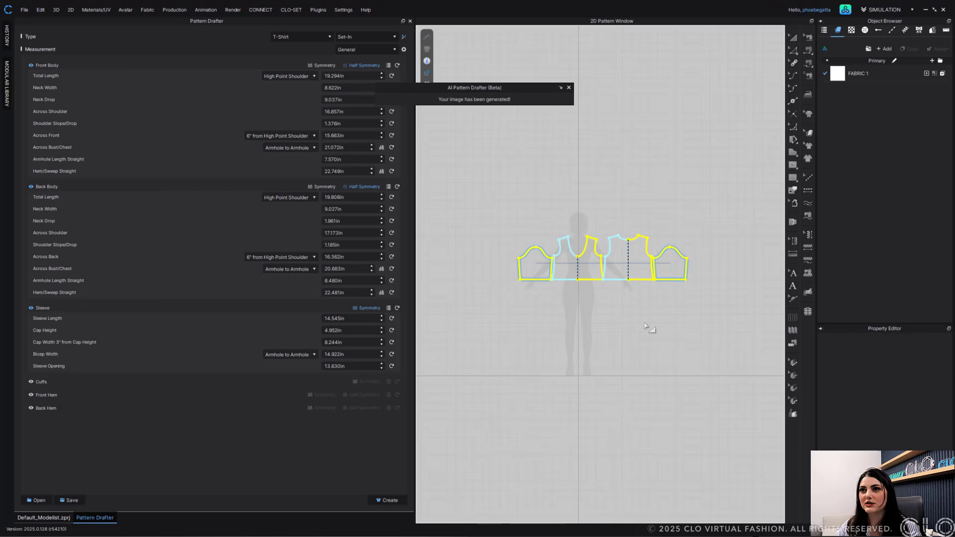
left_click(560, 88)
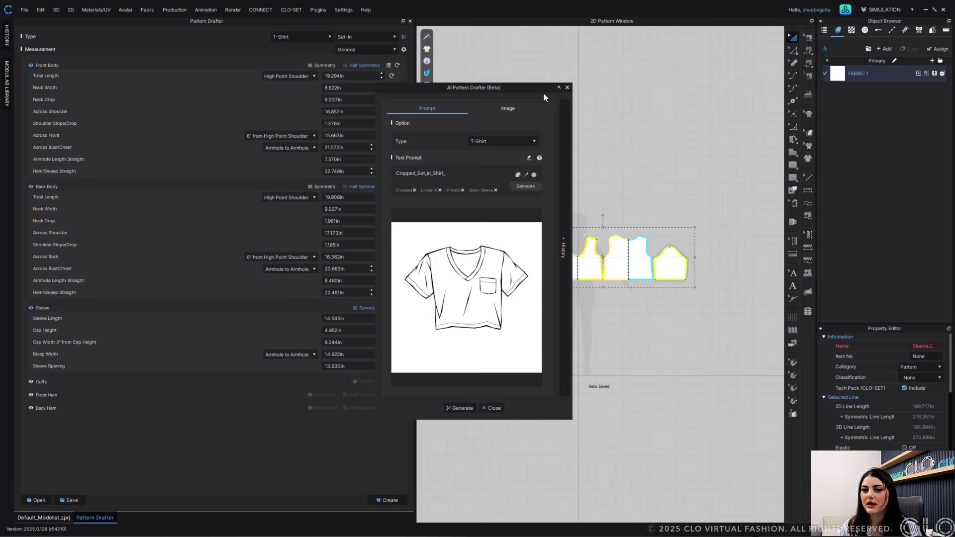
left_click(558, 88)
- In the 3D view, move the front and back body pieces up onto the avatar's torso and simulate the draping
left_click(44, 518)
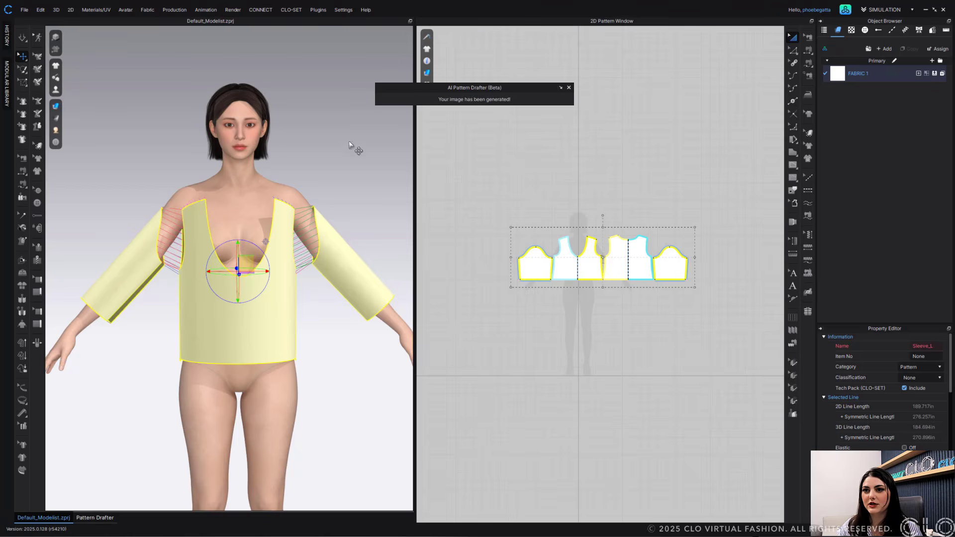
left_click(234, 286)
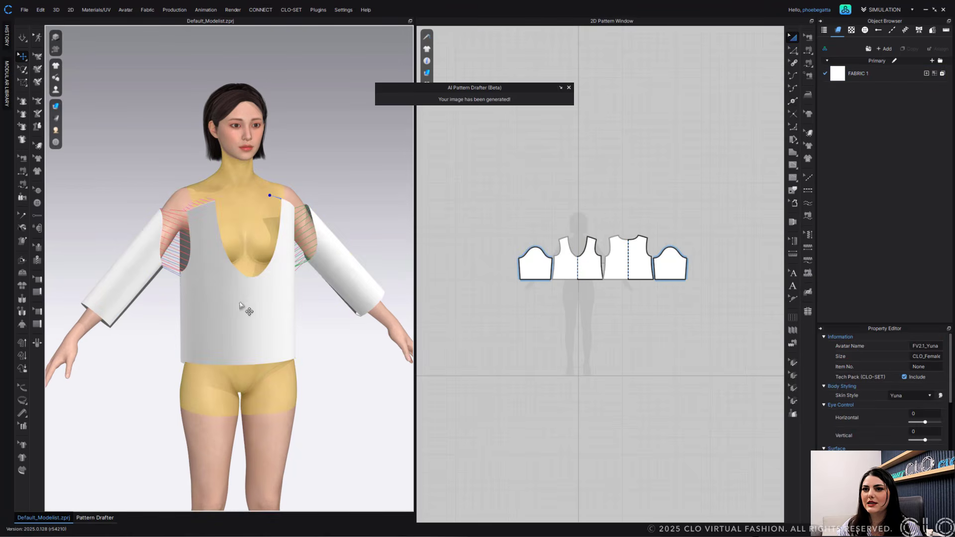
left_click_drag(239, 286, 239, 257)
right_click_drag(242, 257, 361, 263)
left_click(177, 277)
left_click_drag(193, 261, 182, 244)
right_click_drag(211, 249, 82, 247)
scroll(170, 302, "down", 1)
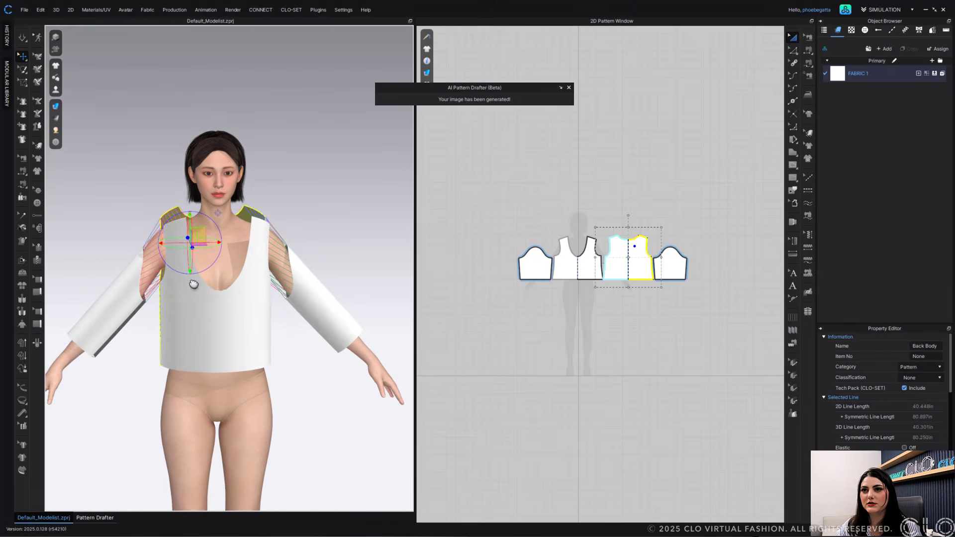
middle_click_drag(193, 284, 195, 236)
key("space")
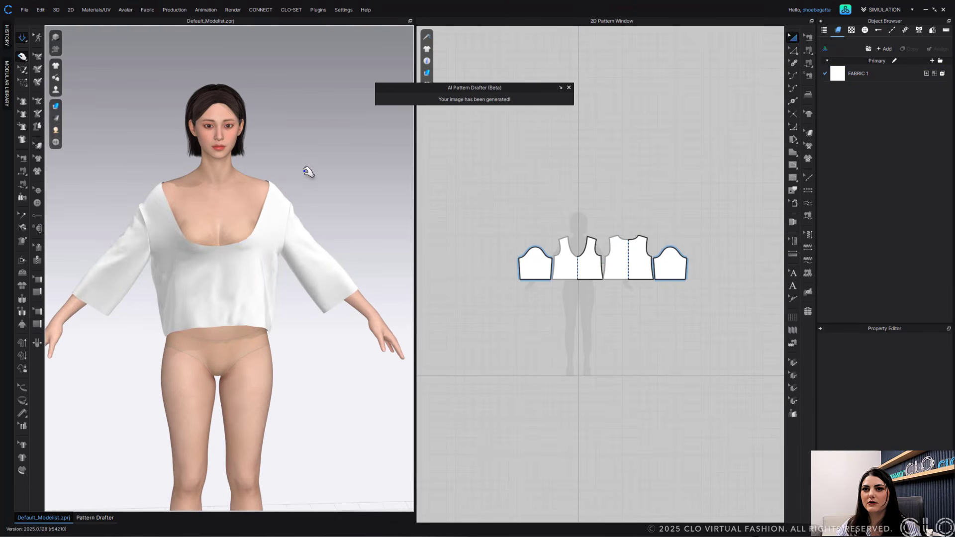
- Pull the draped front body fabric into place during simulation, then stop simulating
left_click(151, 196)
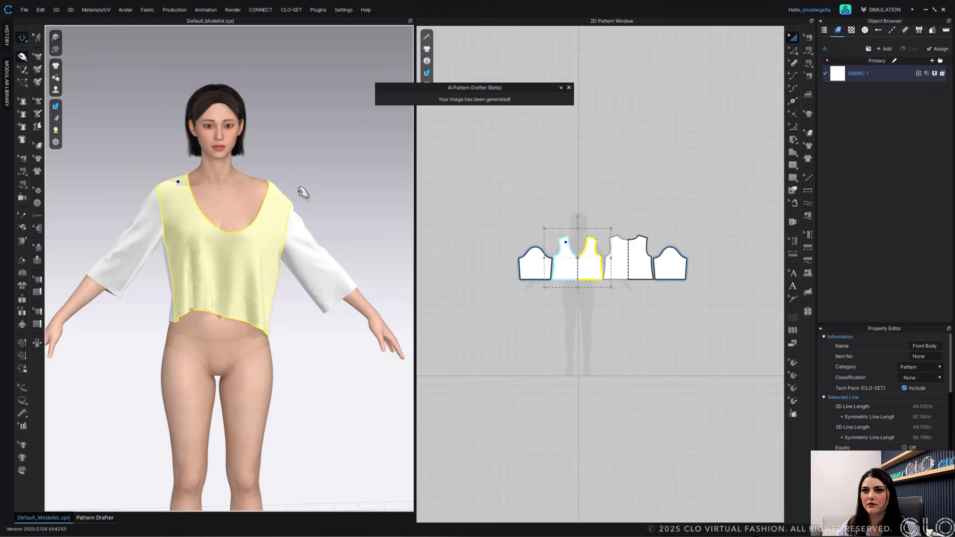
left_click_drag(273, 189, 236, 179)
left_click_drag(233, 243, 222, 270)
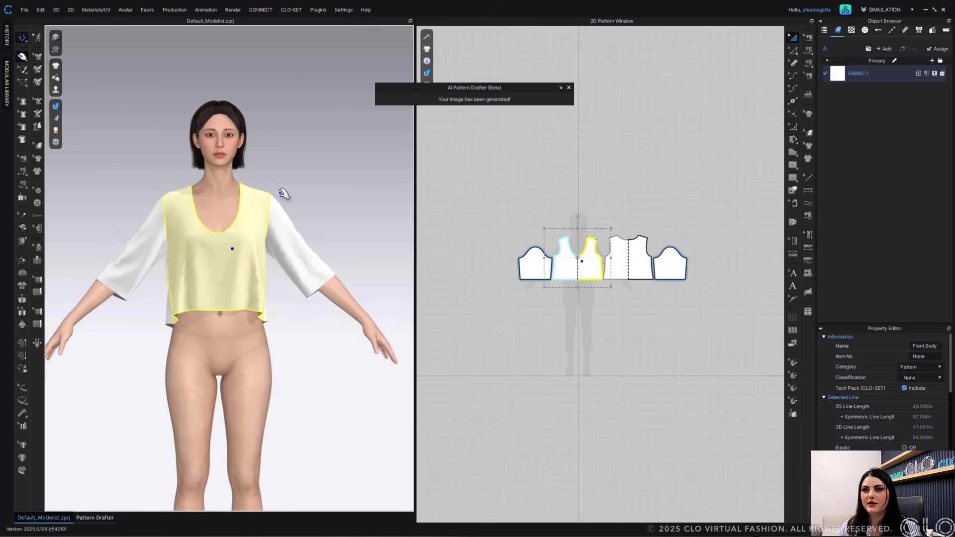
left_click(301, 201)
key("space")
- Delete all the shirt patterns and return to the Pattern Drafter
scroll(239, 284, "up", 3)
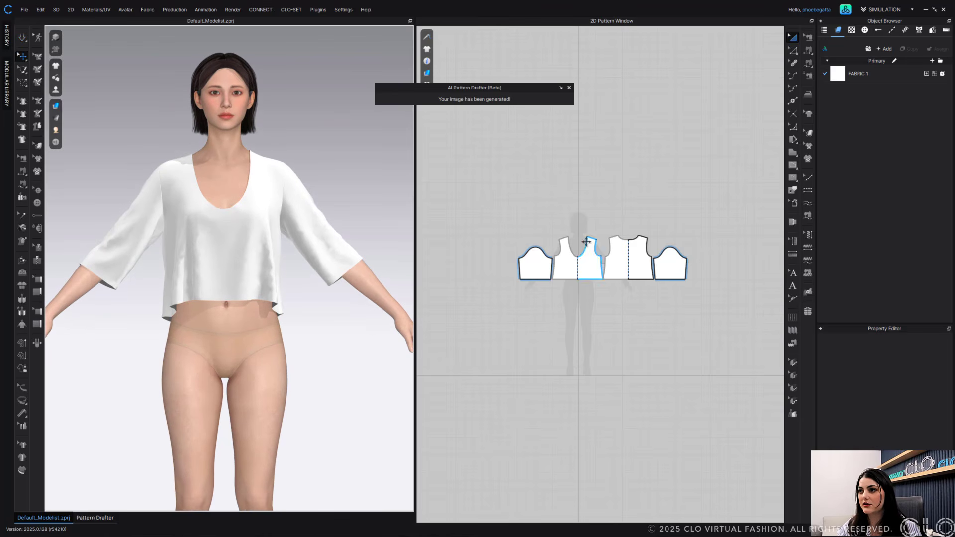
left_click_drag(726, 222, 480, 311)
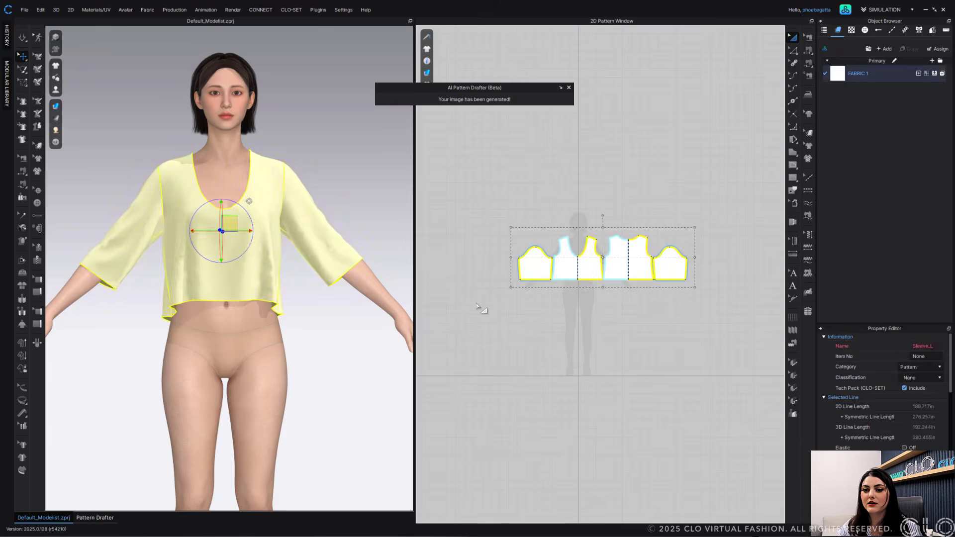
key("Delete")
left_click(95, 518)
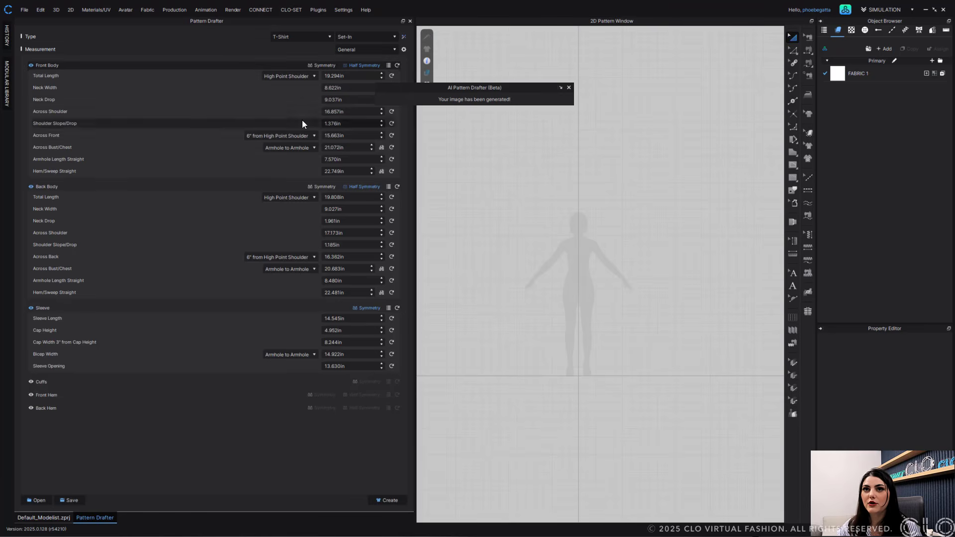
- Set the front body and back body neck widths to 6 in
left_click(335, 88)
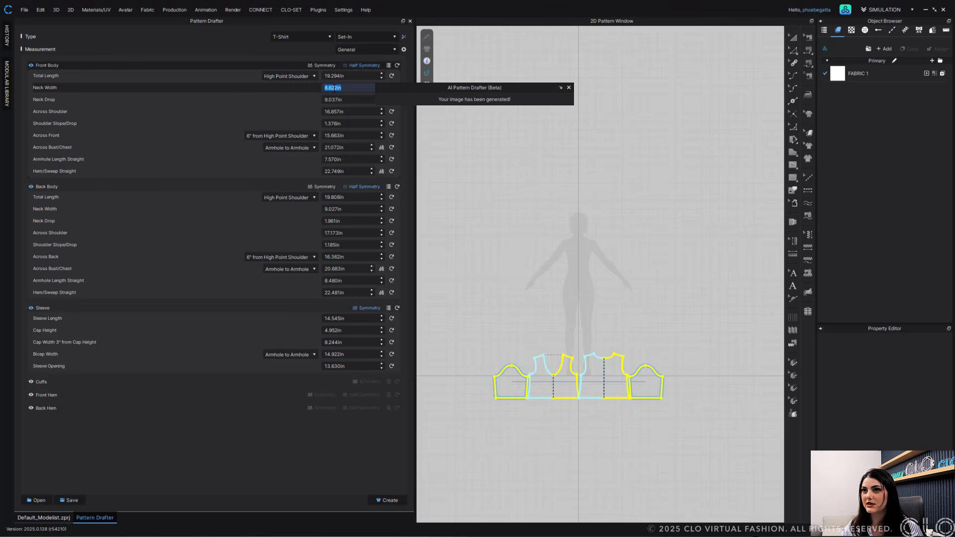
type("6")
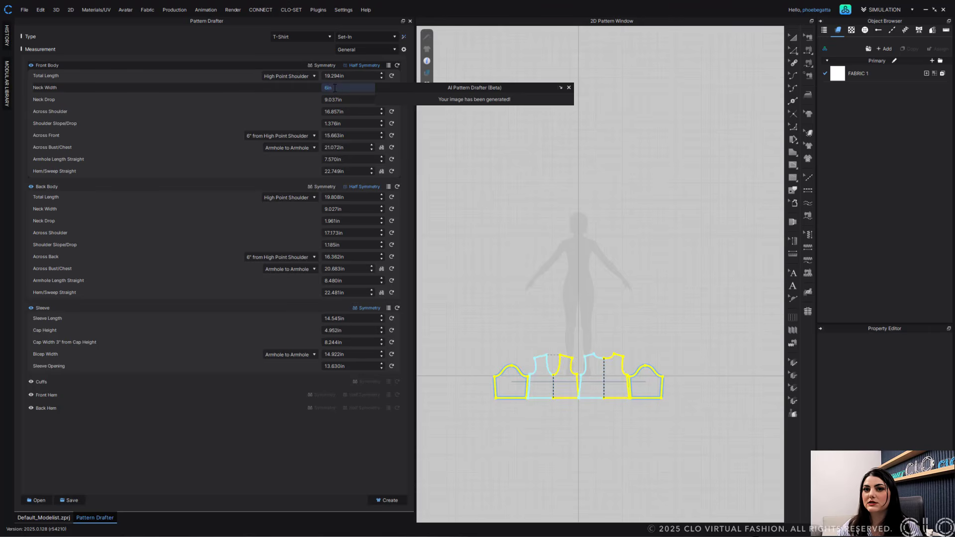
left_click(337, 209)
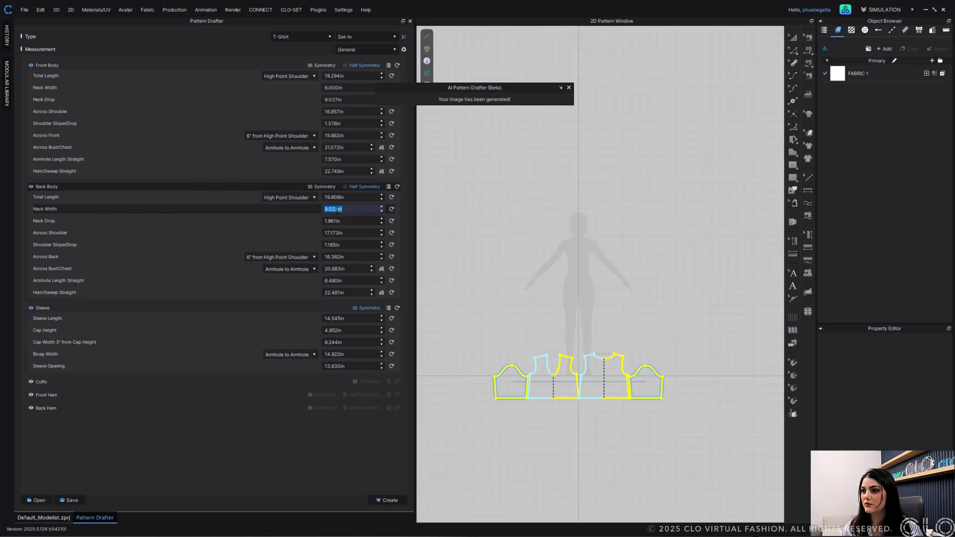
type("6")
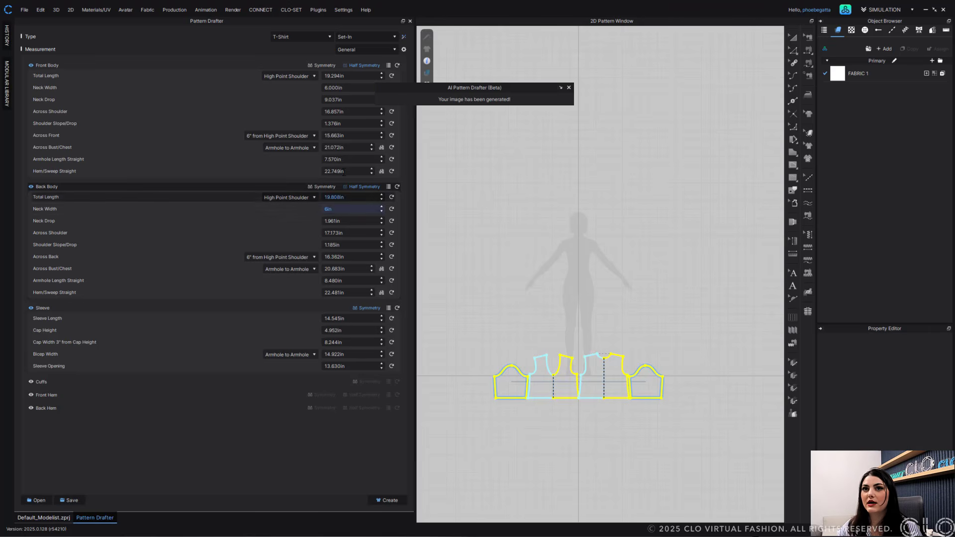
- Set the front neck drop to 7 in and the back neck drop to 1 in
left_click(332, 100)
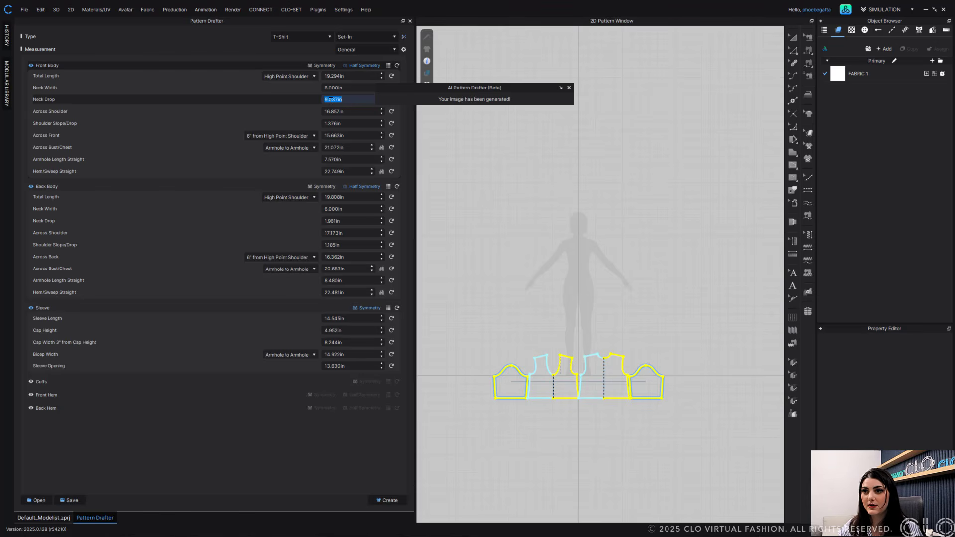
type("7")
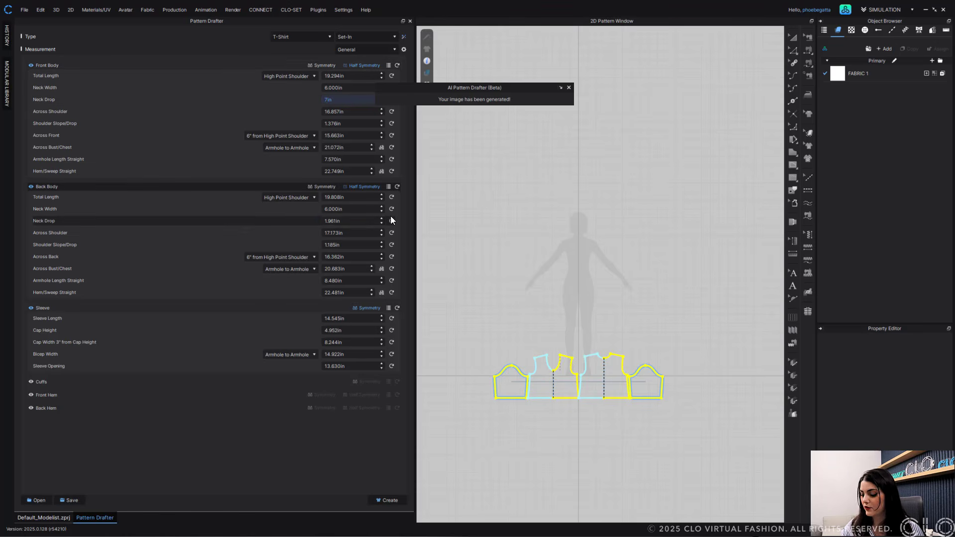
left_click(332, 221)
type("1")
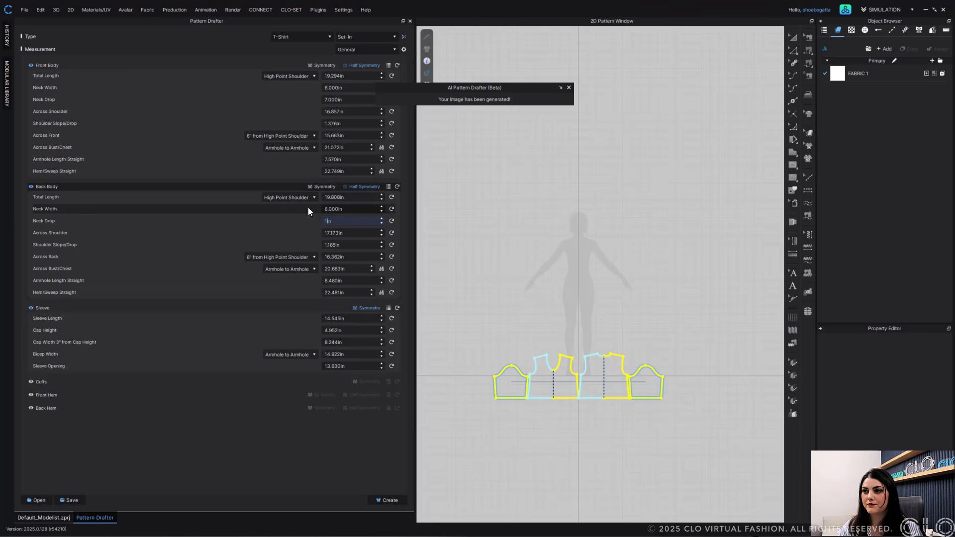
left_click(240, 182)
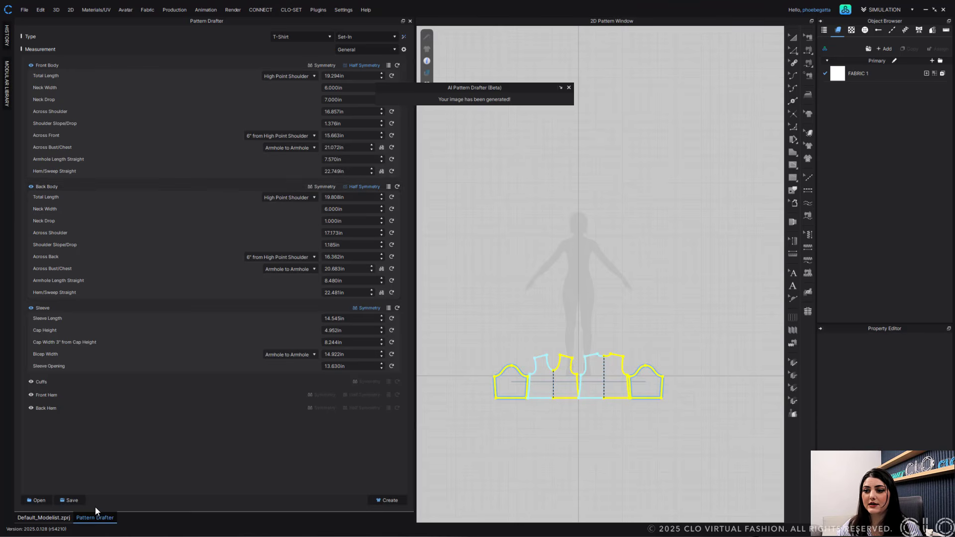
- Create the revised patterns, move the front and back bodies up on the avatar in 3D, and simulate the draping
left_click(391, 502)
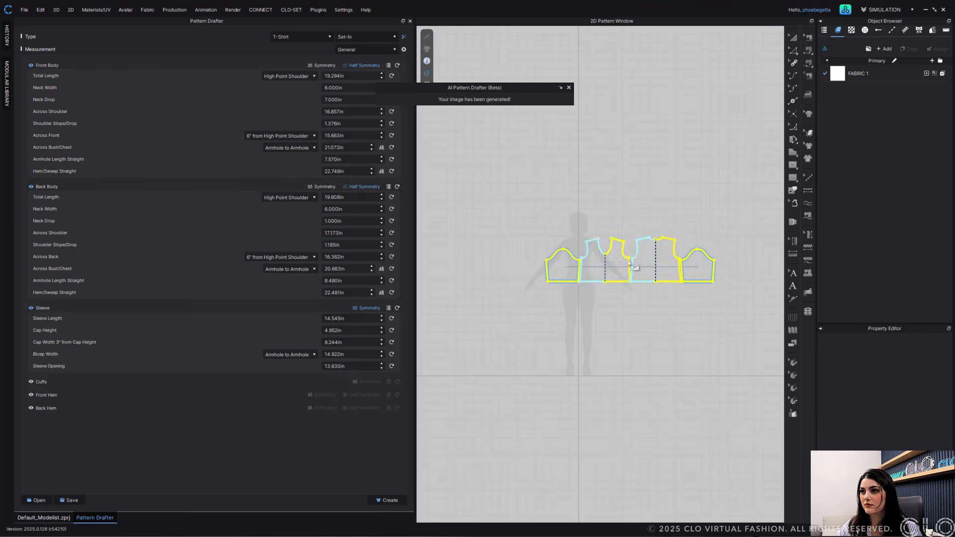
left_click(608, 268)
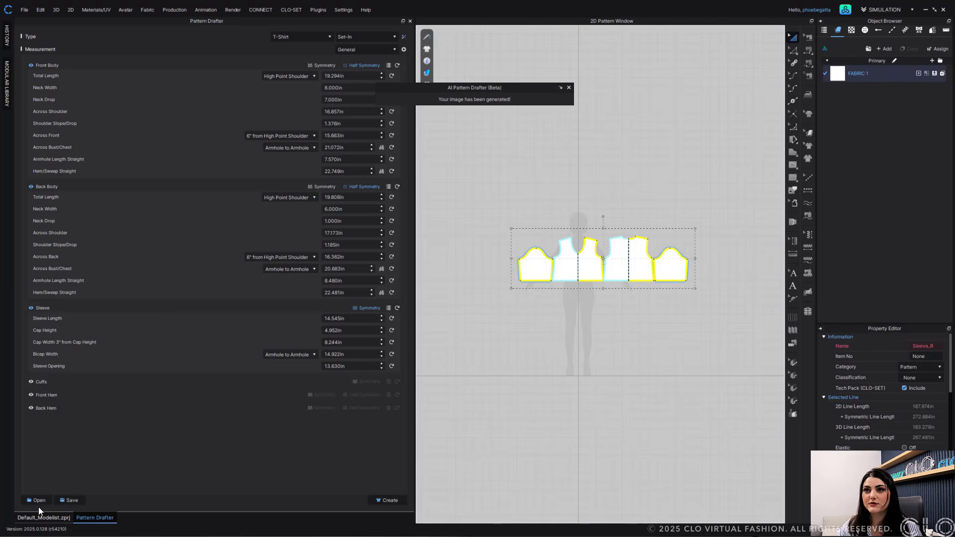
left_click(48, 518)
right_click_drag(233, 279, 249, 292)
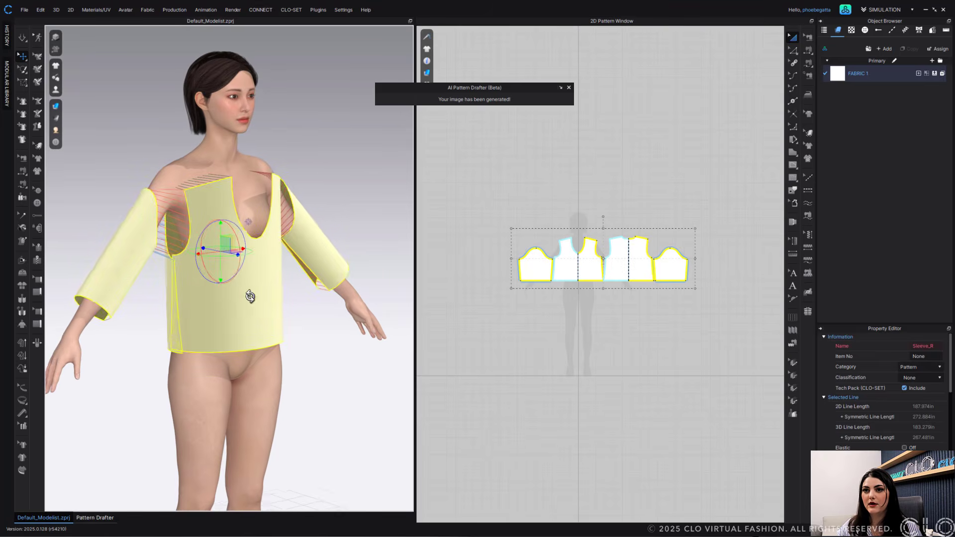
left_click(248, 266)
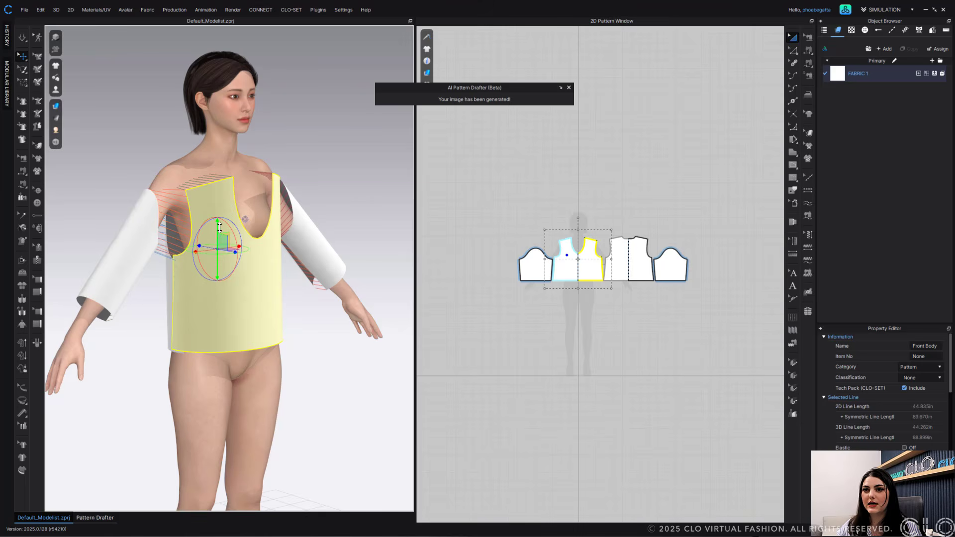
left_click_drag(217, 226, 218, 199)
left_click(177, 273)
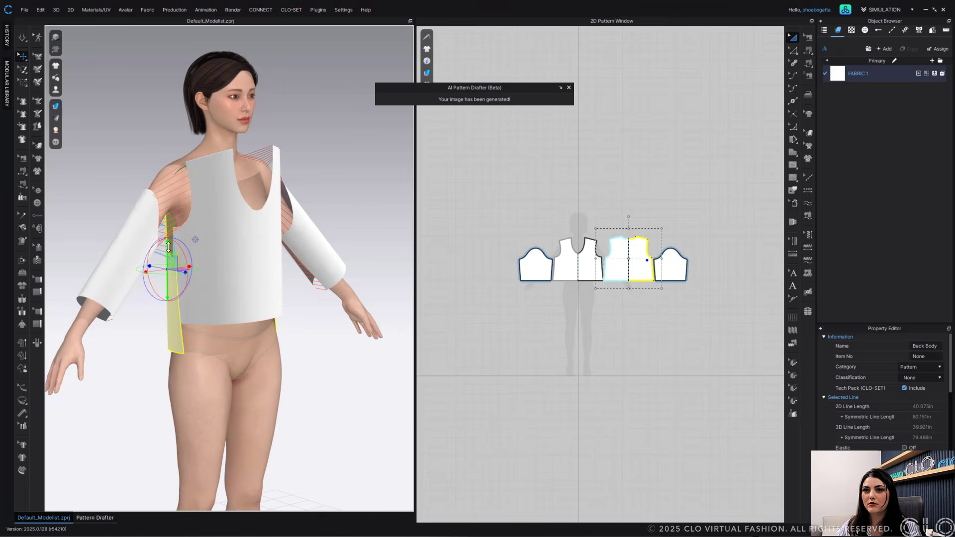
mouse_move(173, 244)
left_mouse_down()
mouse_move(172, 205)
mouse_move(175, 242)
left_mouse_up()
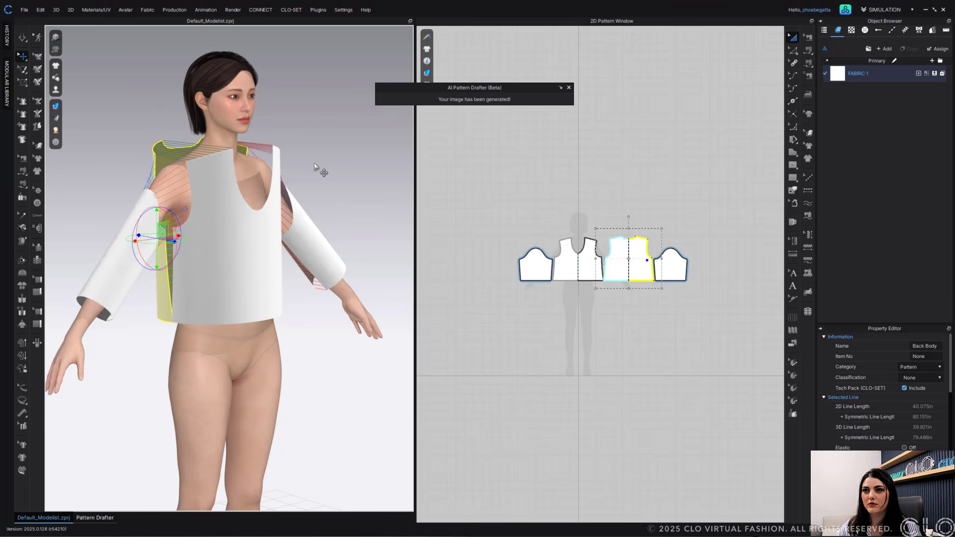
left_click(321, 170)
right_click_drag(321, 170, 303, 190)
key("space")
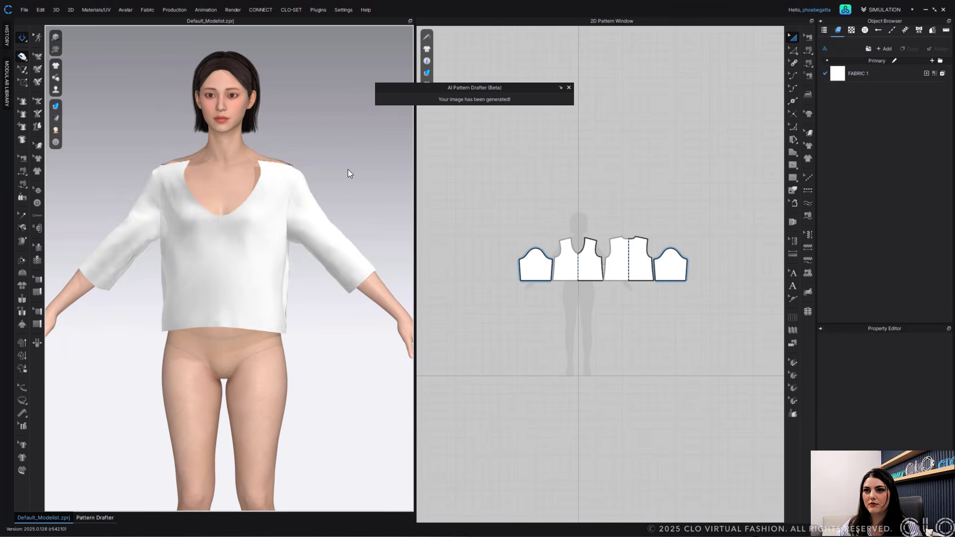
- Select the front body and delete the curve points along the front neckline to form a V shape
left_click(268, 203)
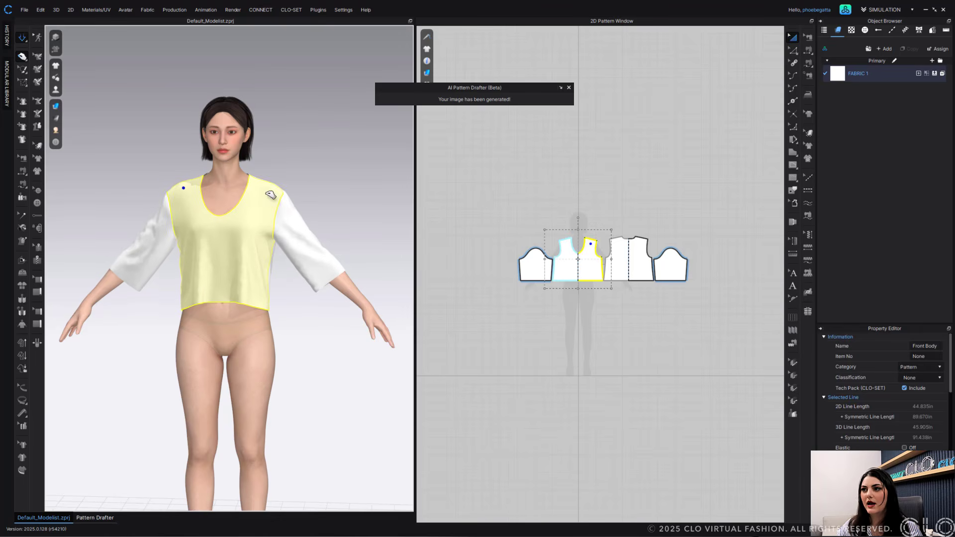
scroll(276, 171, "up", 3)
scroll(579, 247, "up", 2)
scroll(579, 247, "up", 5)
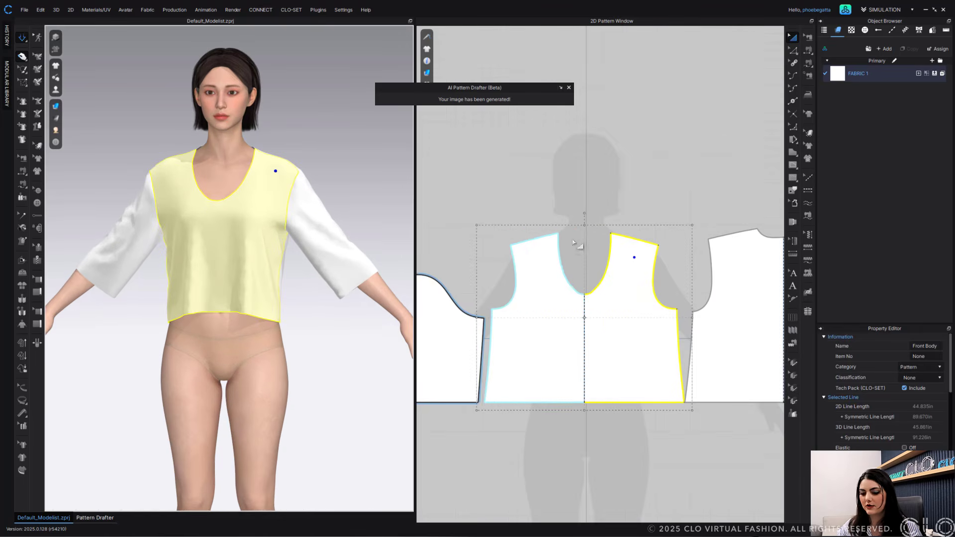
middle_click_drag(581, 244, 577, 226)
left_click(576, 224)
middle_click_drag(596, 189, 574, 182)
key("v")
scroll(565, 271, "up", 5)
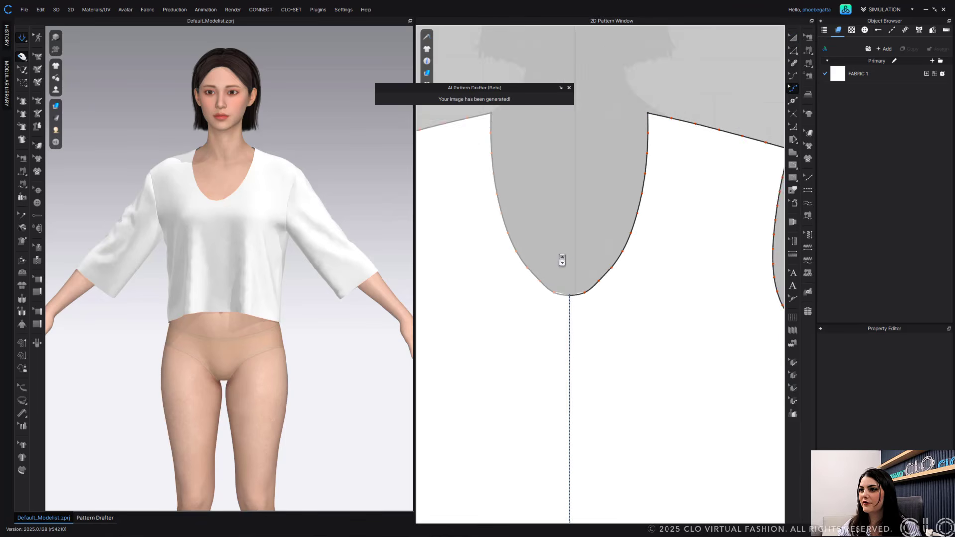
left_click_drag(578, 210, 650, 356)
key("Delete")
- Refine the front V-neckline by removing and adjusting its remaining curve points
scroll(592, 260, "down", 3)
middle_click_drag(591, 267, 591, 325)
left_click_drag(528, 221, 483, 313)
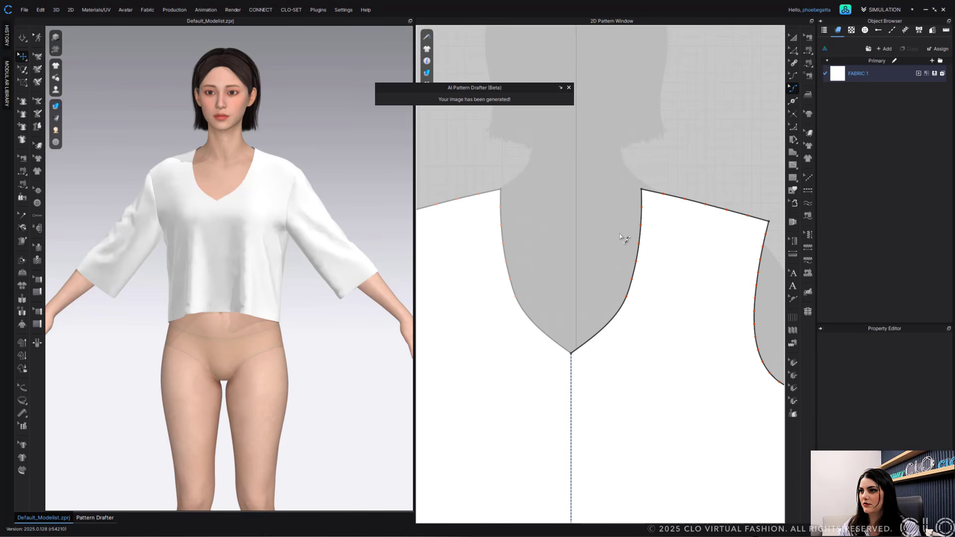
left_click_drag(621, 231, 657, 292)
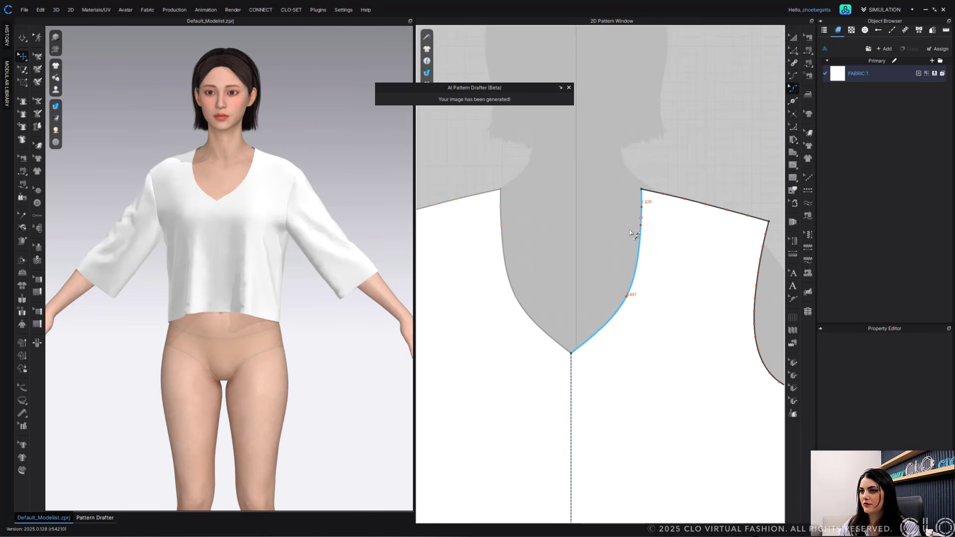
left_click_drag(635, 220, 669, 250)
key("Delete")
scroll(569, 260, "down", 4)
middle_click_drag(558, 258, 528, 251)
scroll(528, 252, "down", 3)
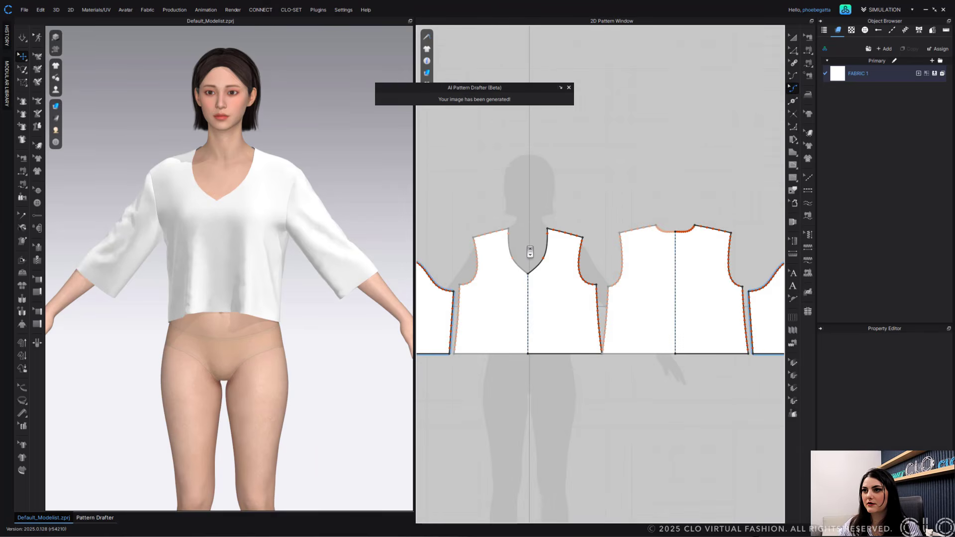
middle_click_drag(554, 199, 639, 145)
scroll(547, 201, "up", 7)
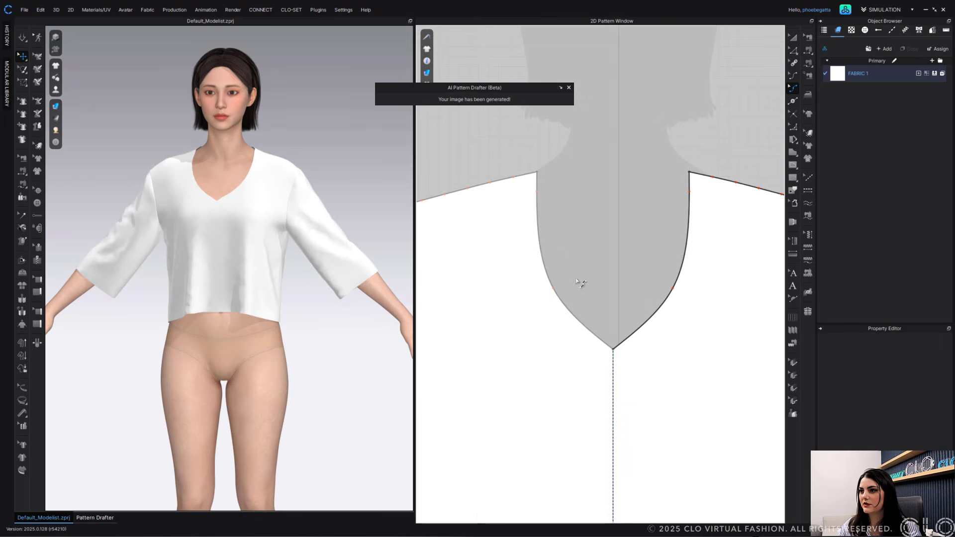
left_click_drag(554, 289, 567, 284)
scroll(606, 287, "up", 5)
middle_click_drag(607, 288, 589, 231)
scroll(563, 240, "down", 6)
scroll(563, 245, "down", 7)
left_click(516, 173)
middle_click_drag(502, 185, 569, 174)
scroll(220, 234, "down", 3)
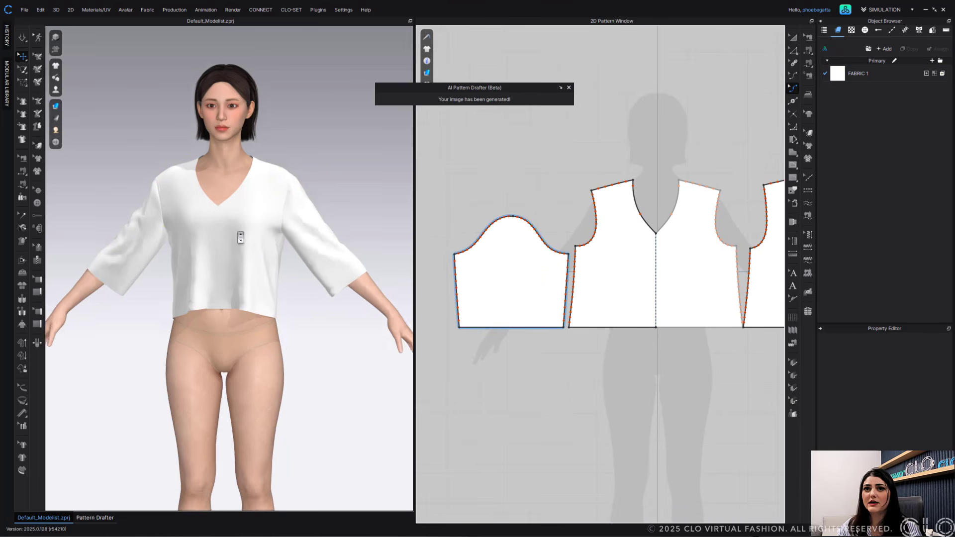
- Check the armhole sewing on the avatar and simulate the garment
left_click(21, 114)
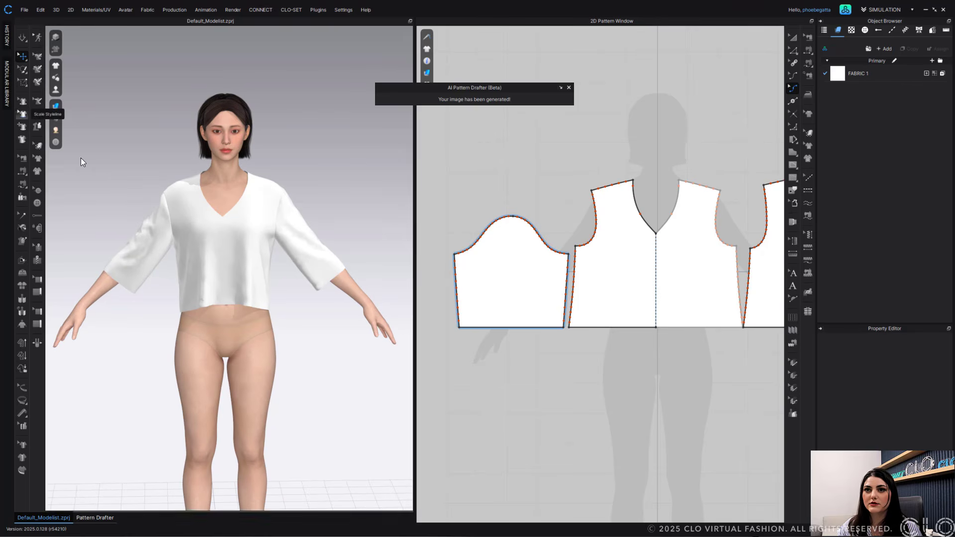
left_click(166, 196)
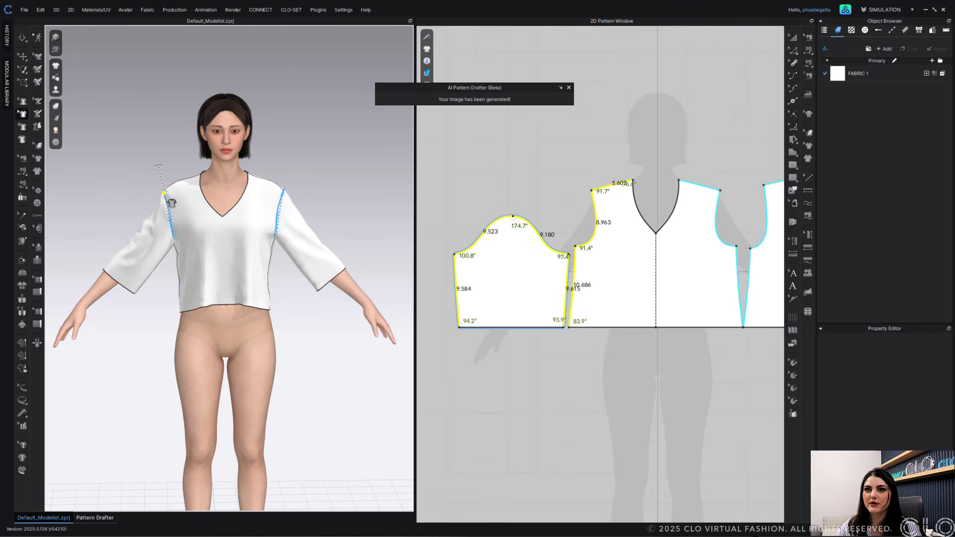
left_click(21, 125)
left_click(168, 203)
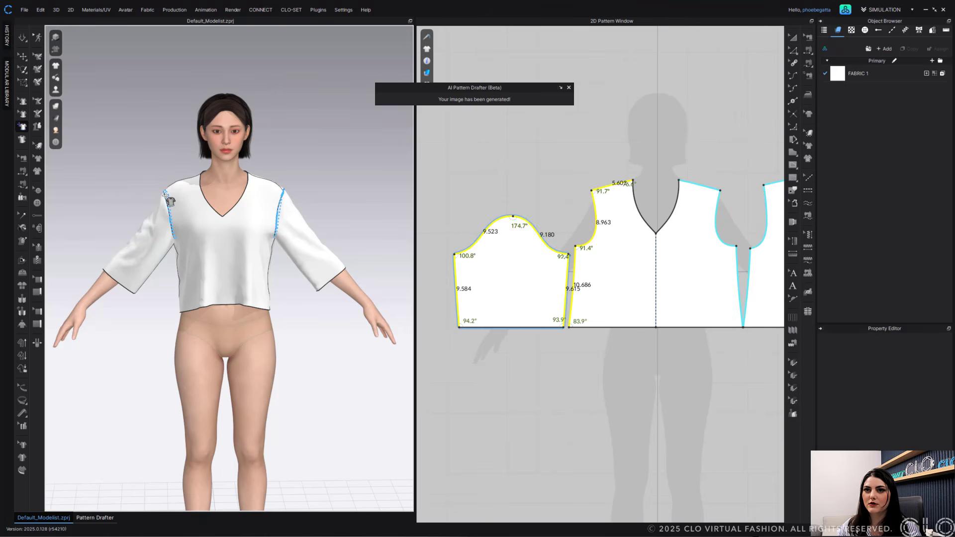
left_click_drag(166, 197, 178, 204)
key("space")
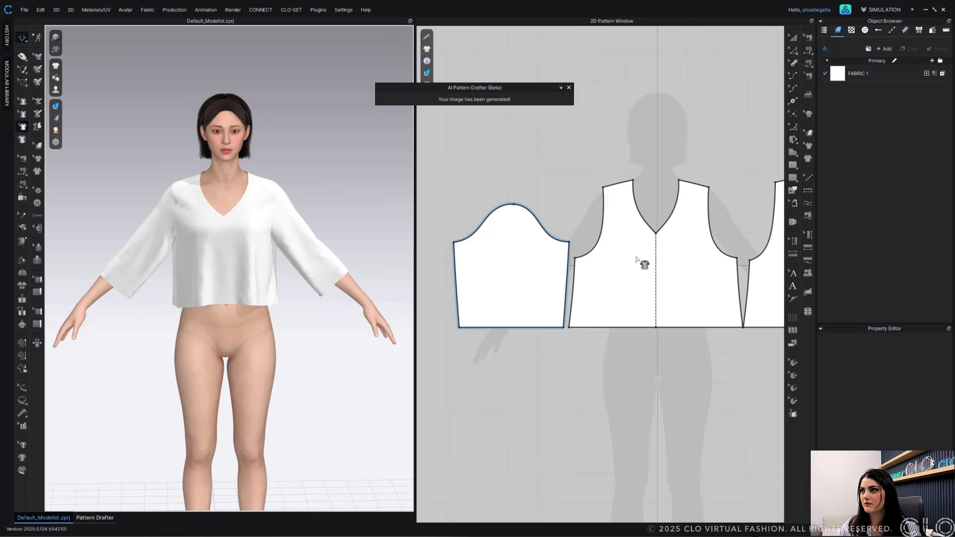
- Lengthen the sleeve slightly by moving its hem line down, then simulate
scroll(637, 259, "down", 5)
left_click(793, 49)
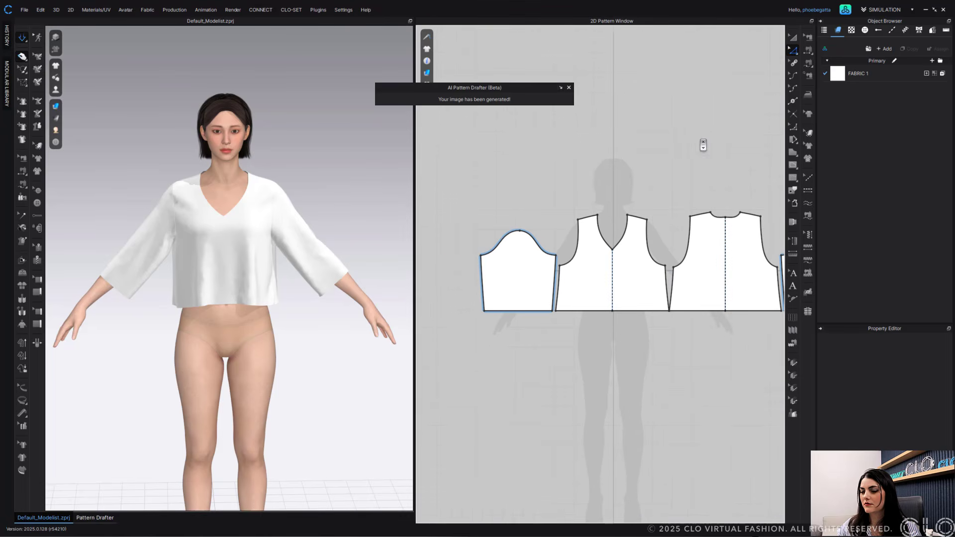
scroll(703, 145, "down", 2)
right_click_drag(299, 277, 323, 268)
left_click(559, 240)
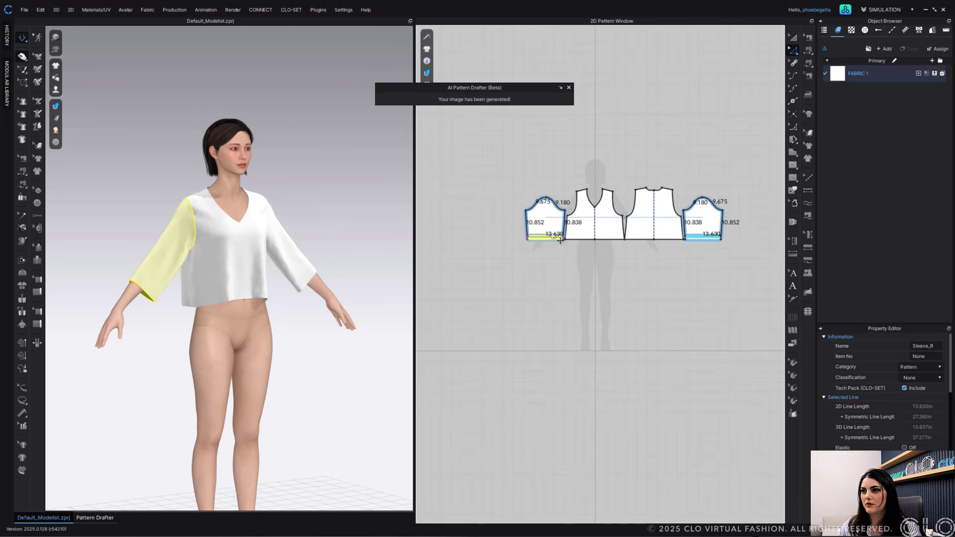
left_click_drag(561, 241, 559, 247)
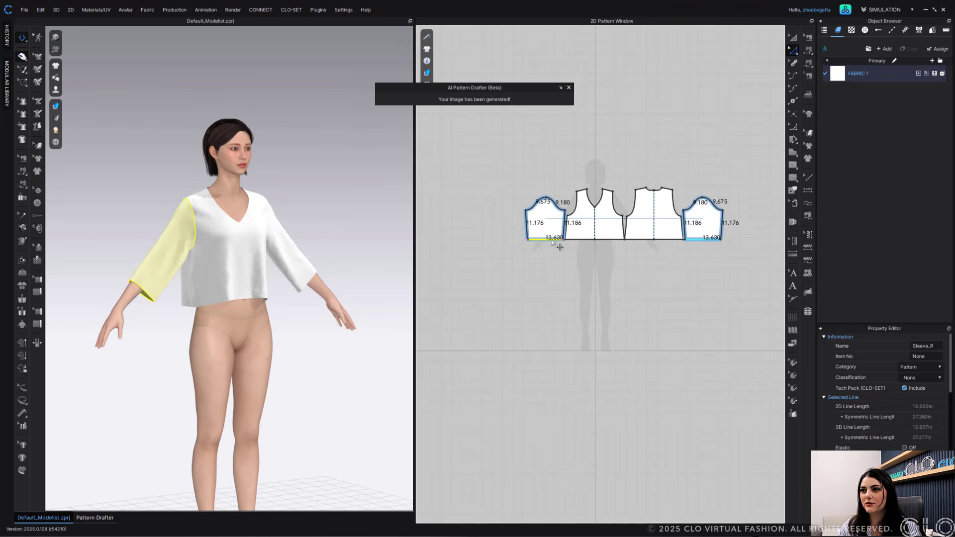
key("space")
- Optimize the sleeve pattern's curve points at 17%
left_click(563, 182)
middle_click_drag(556, 180, 546, 186)
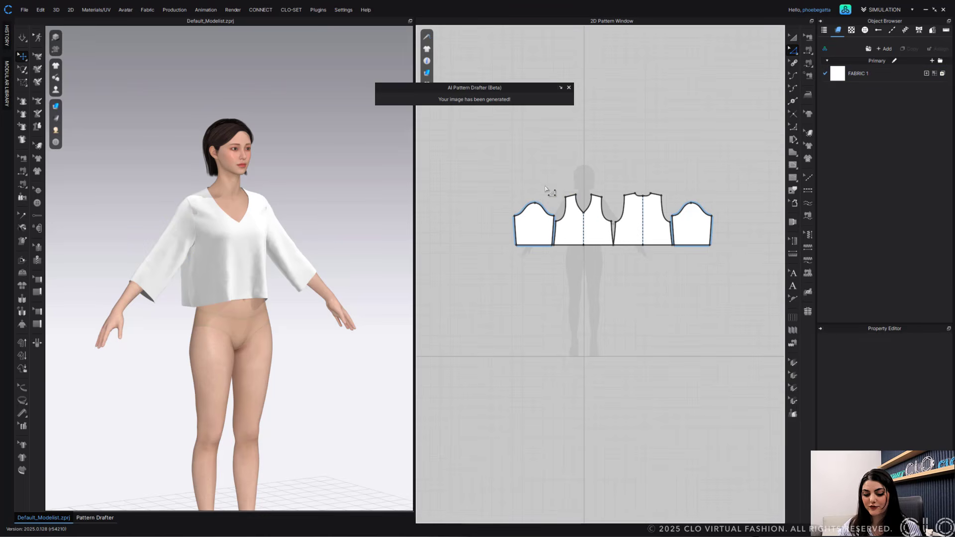
left_click(540, 220)
right_click(539, 222)
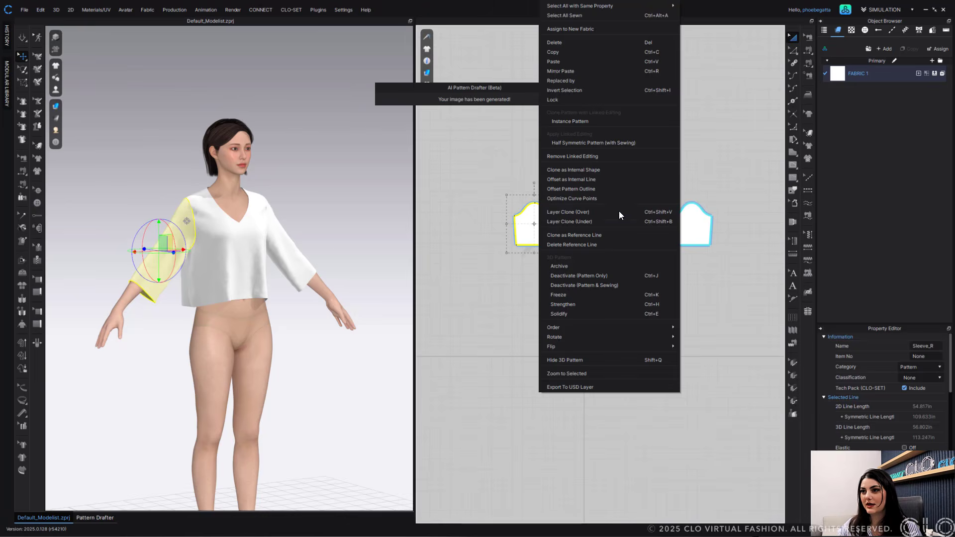
left_click(603, 198)
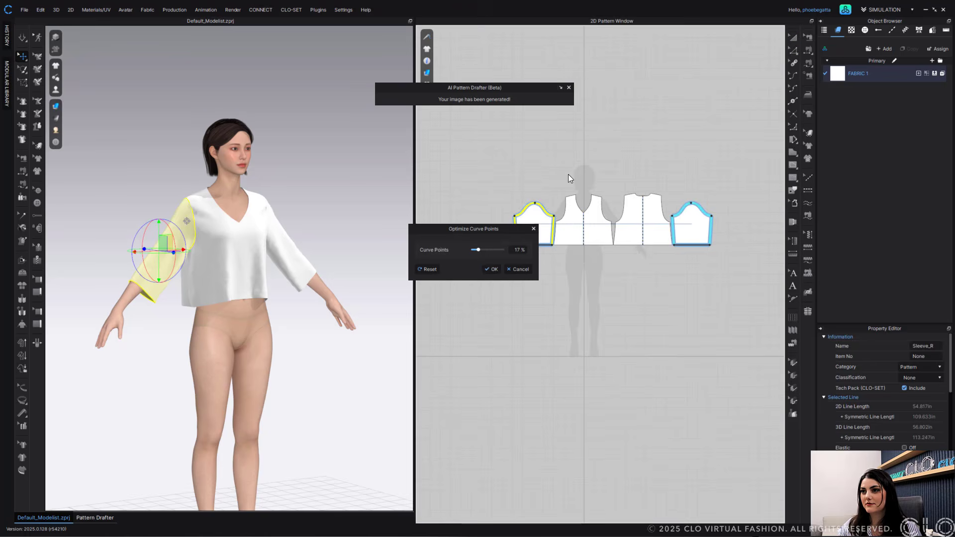
left_click(497, 269)
- Shorten the sleeves by moving the sleeve hem line up, then simulate the draping
scroll(533, 204, "up", 3)
key("v")
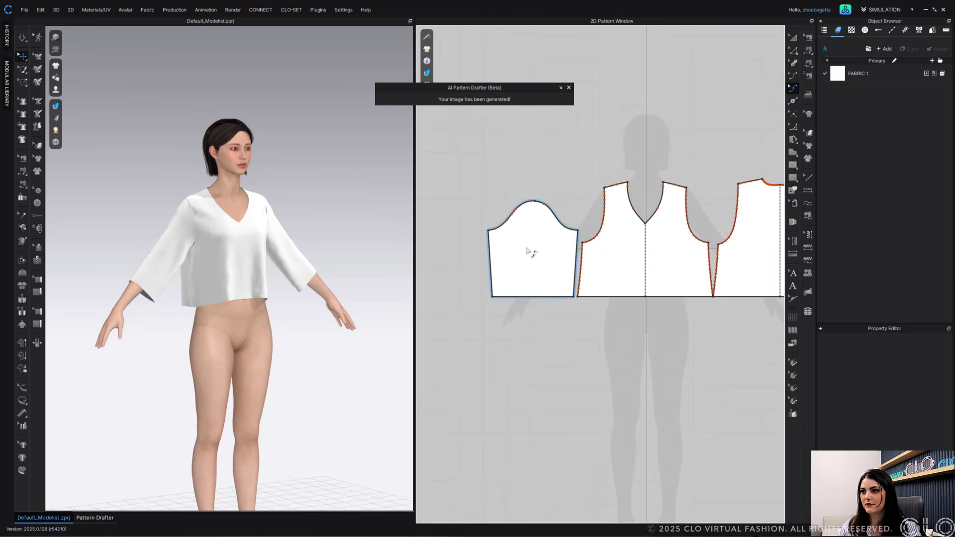
scroll(526, 248, "up", 2)
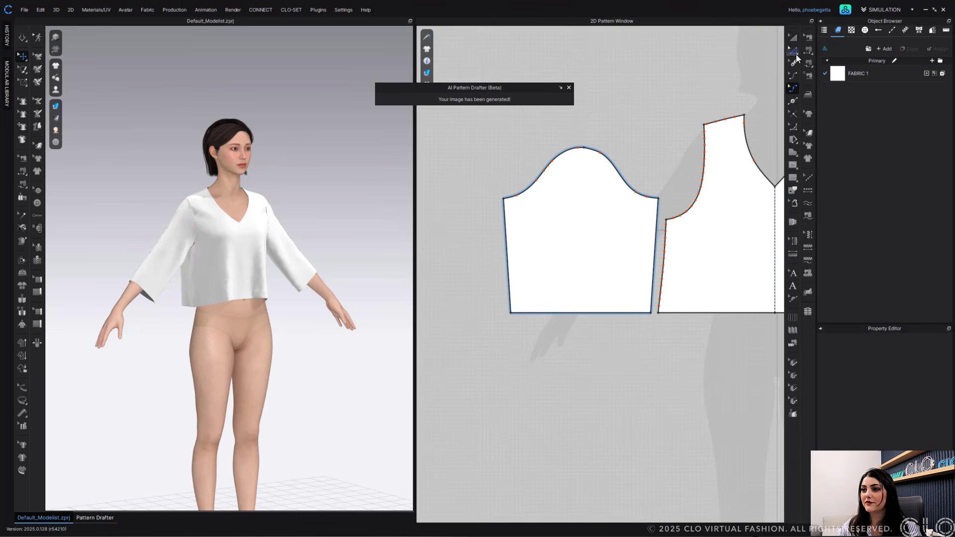
left_click(794, 50)
left_click(585, 312)
left_click_drag(586, 312, 578, 282)
left_click(658, 134)
scroll(219, 321, "down", 3)
key("2")
key("space")
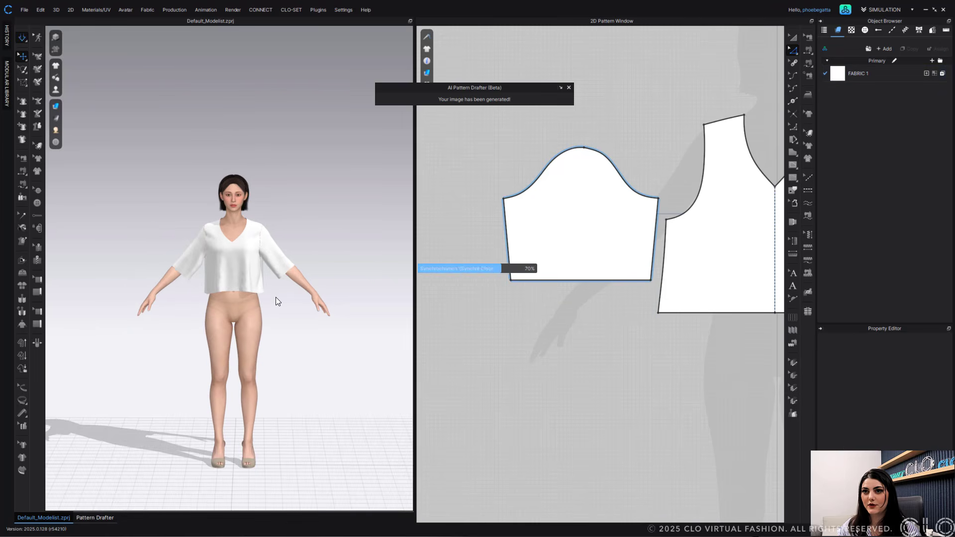
scroll(286, 295, "up", 5)
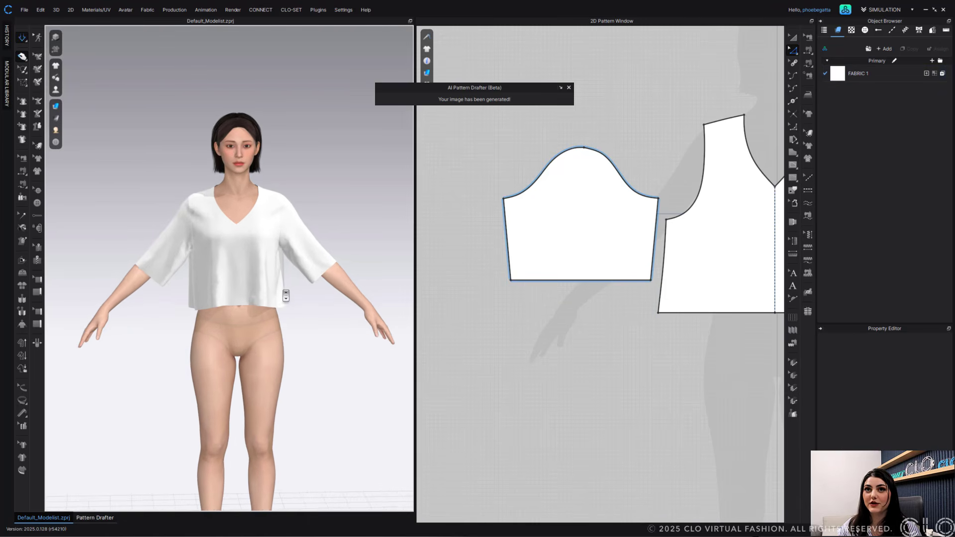
middle_click_drag(294, 274, 283, 306)
key("space")
- Delete all the shirt patterns and return to the Pattern Drafter
scroll(567, 252, "down", 8)
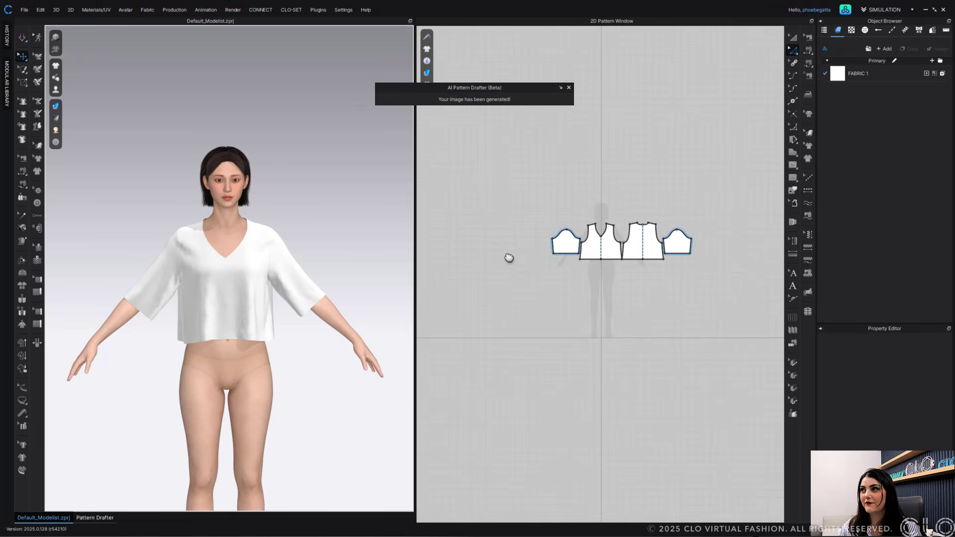
middle_click_drag(510, 258, 443, 261)
key("a")
left_click_drag(660, 187, 439, 319)
key("Delete")
left_click(94, 518)
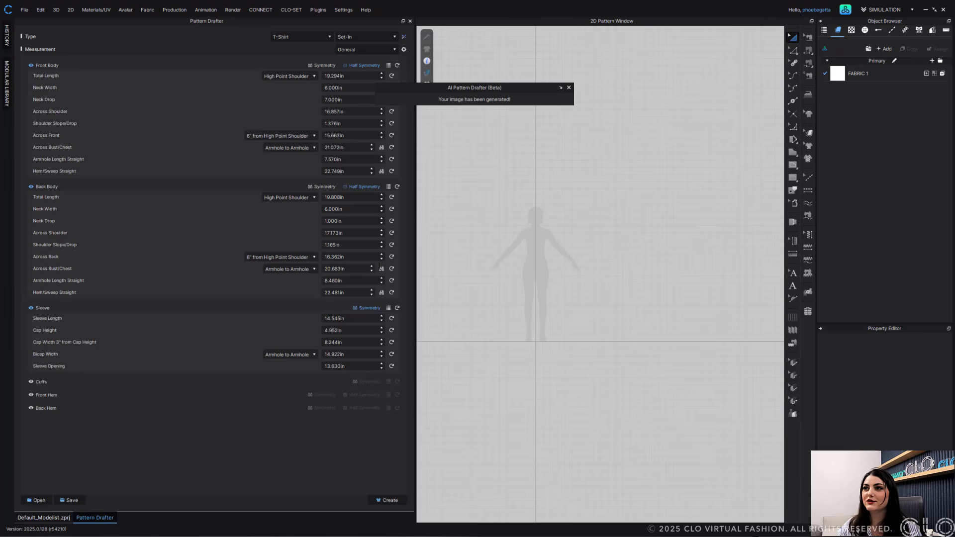
- In the AI Pattern Drafter's Image mode, upload the ComfyUI_01388_ sketch from the Sketches folder and generate the patterns
left_click(561, 87)
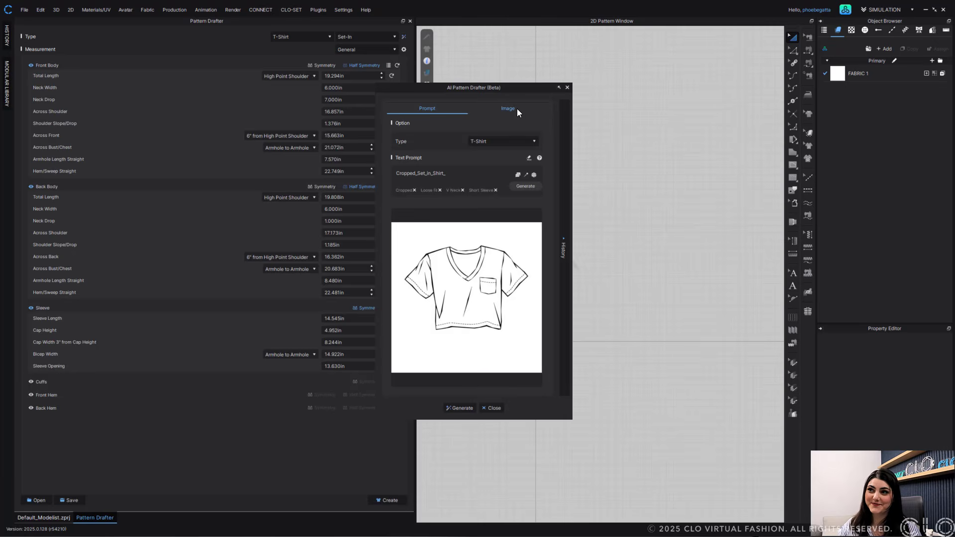
left_click(517, 108)
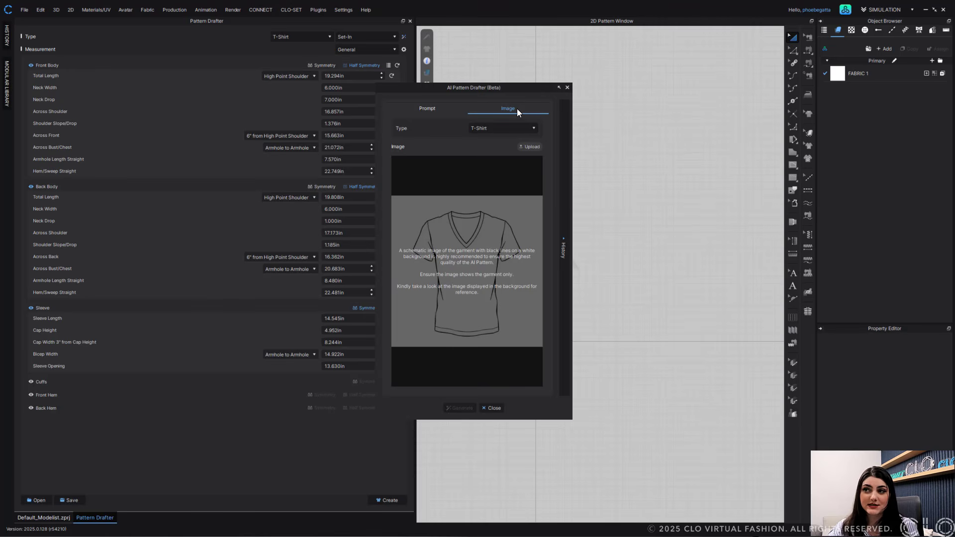
left_click(536, 149)
left_click(424, 343)
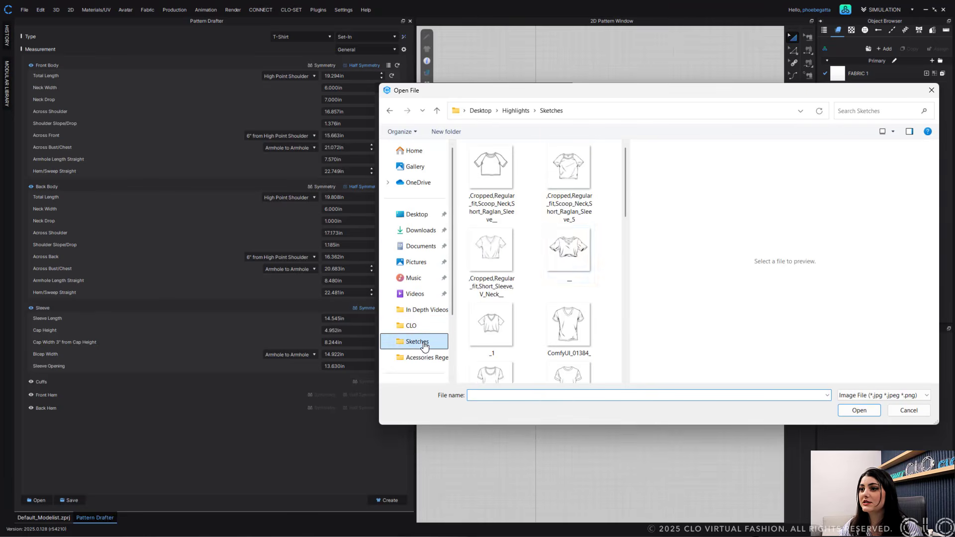
scroll(522, 312, "down", 3)
scroll(523, 312, "down", 3)
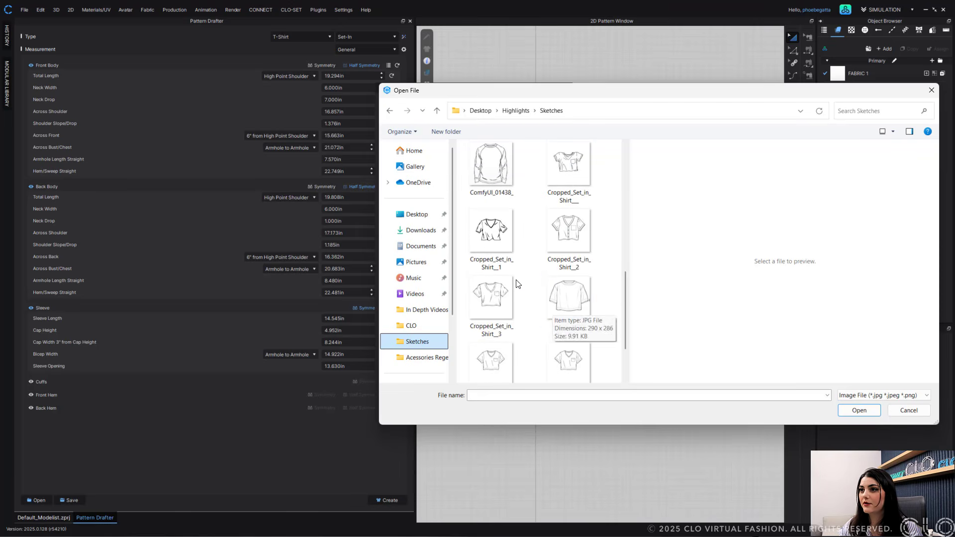
scroll(516, 278, "up", 2)
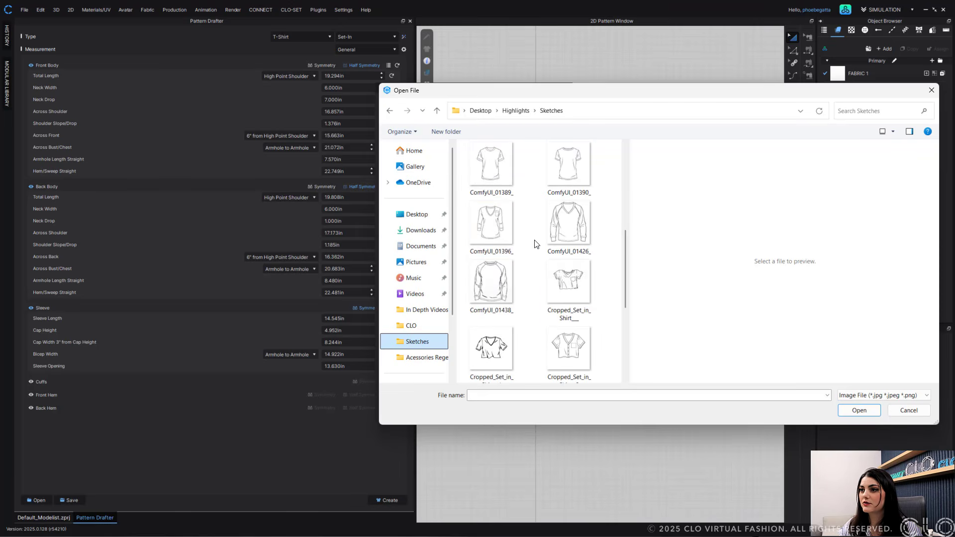
scroll(536, 250, "up", 2)
left_click(491, 234)
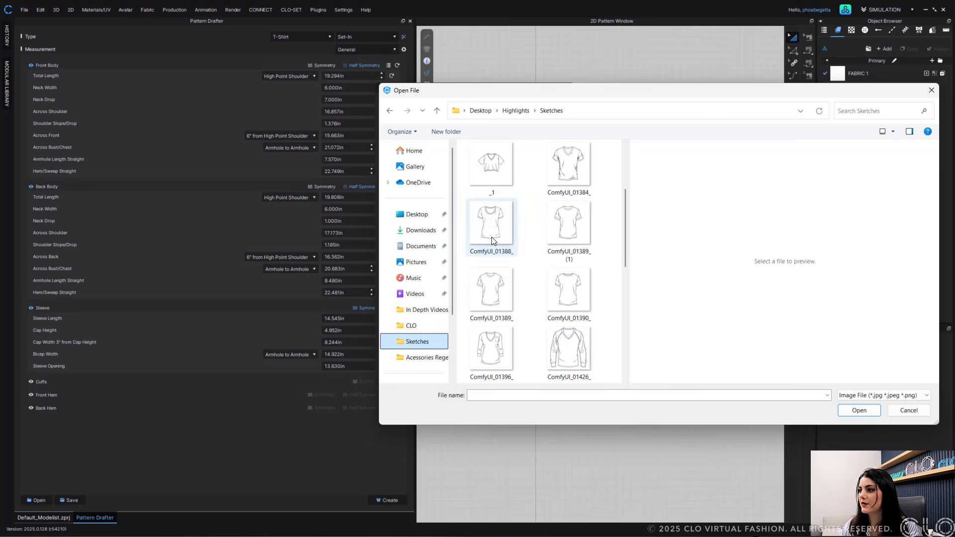
left_click(860, 411)
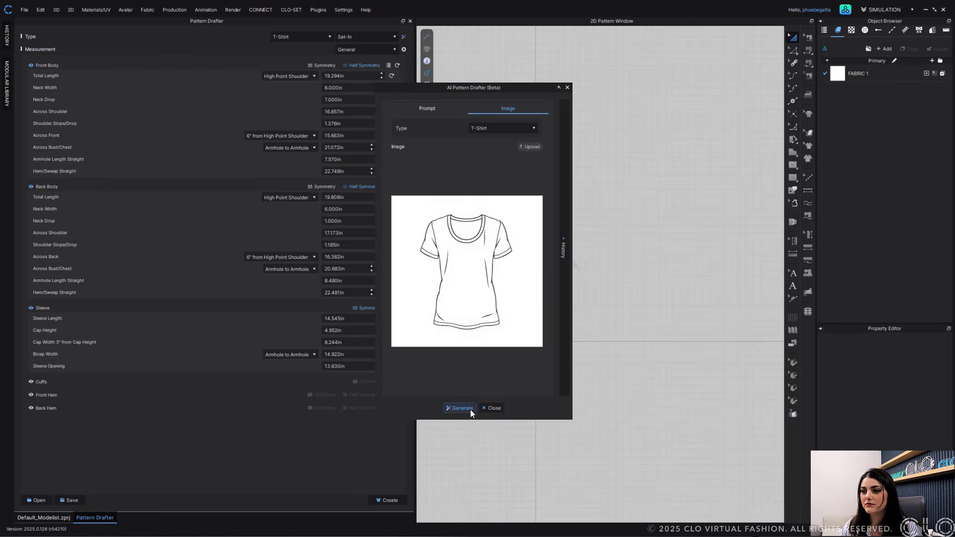
left_click(460, 408)
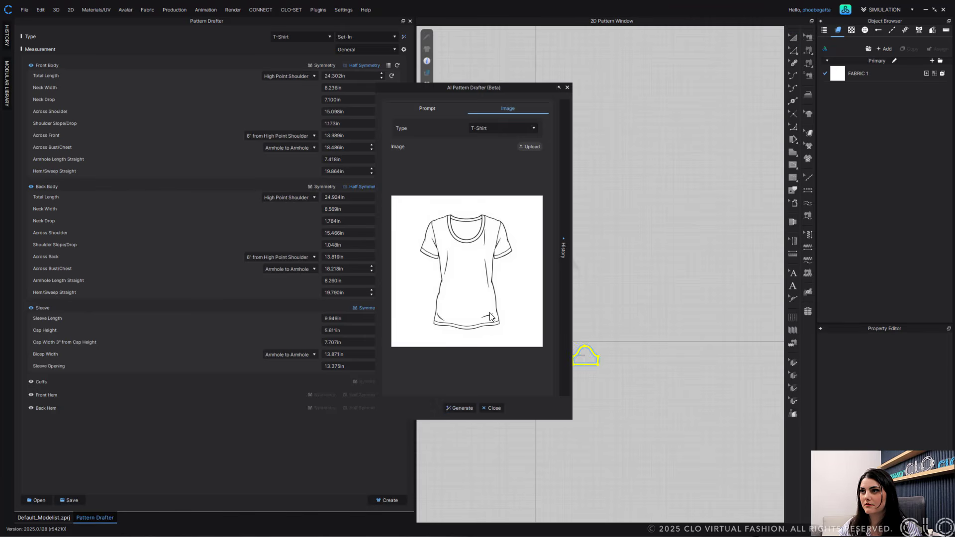
left_click(560, 88)
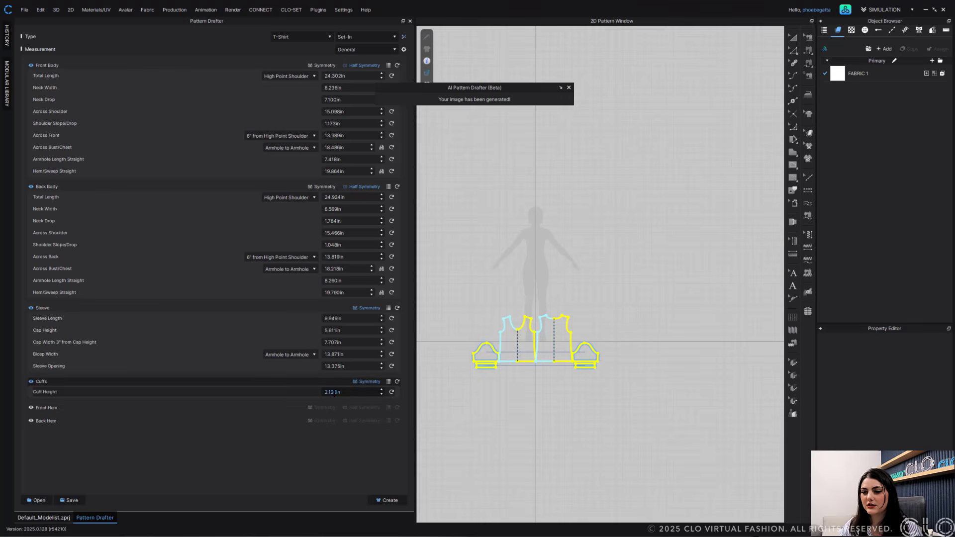
- Set the cuff height to 2.5 in
double_click(358, 394)
key("BackSpace")
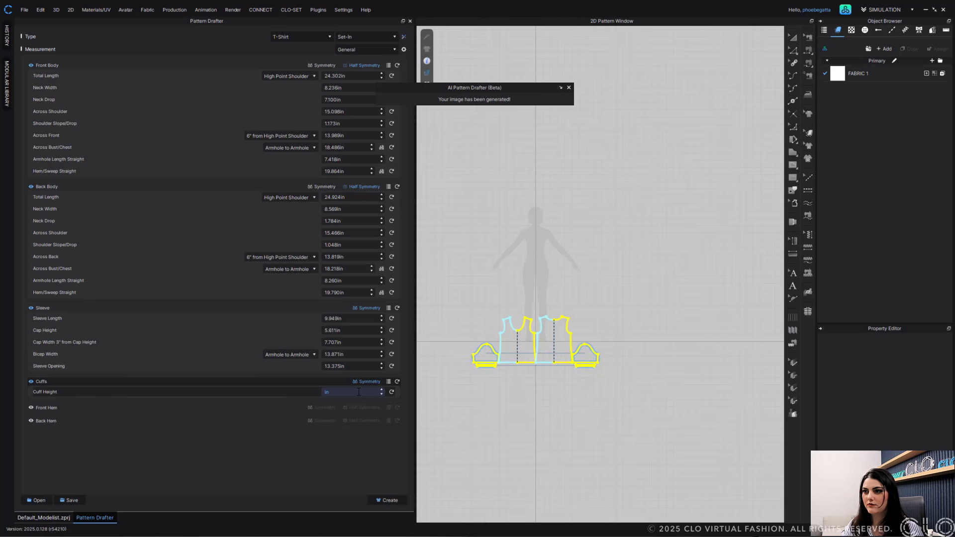
type("2.5")
key("Return")
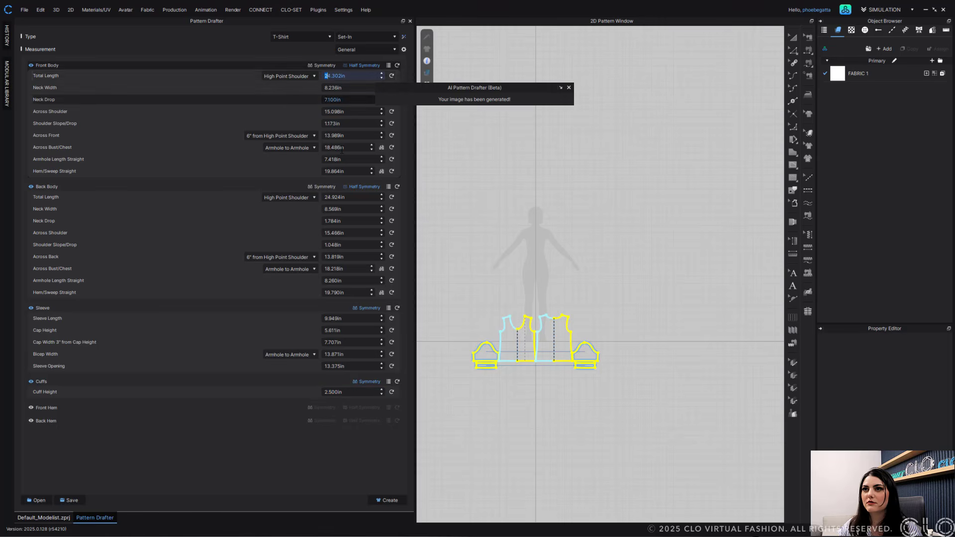
- Set the total length of both the front and back body to 20 in
left_click_drag(332, 76, 400, 80)
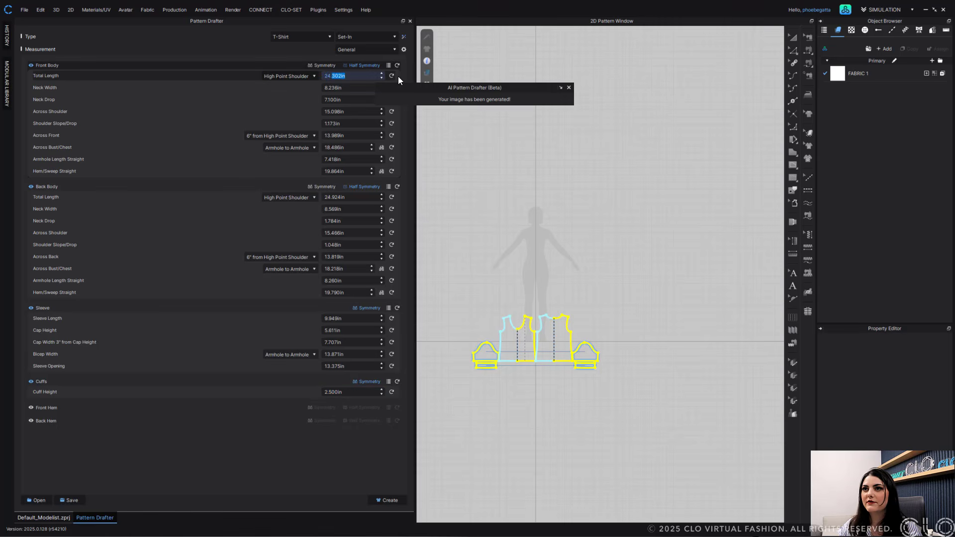
double_click(331, 76)
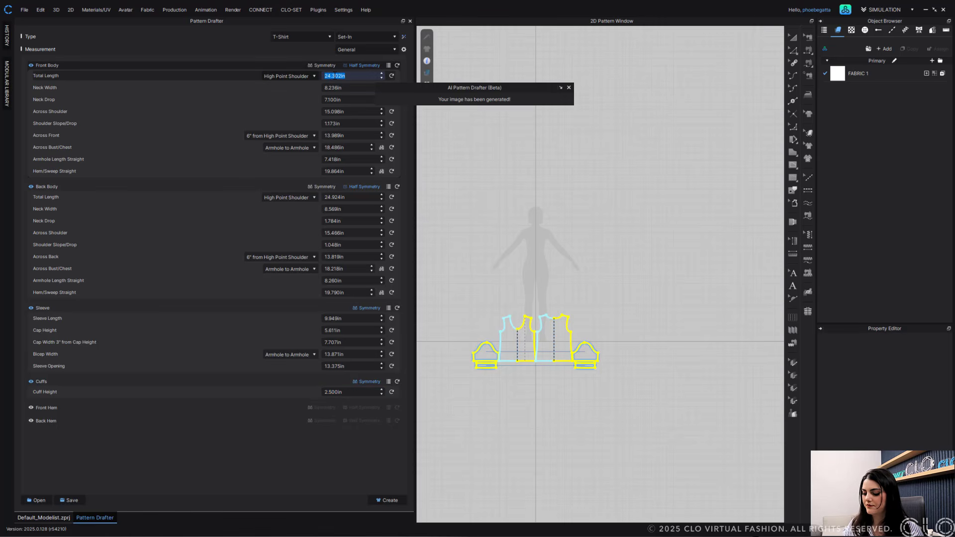
type("20")
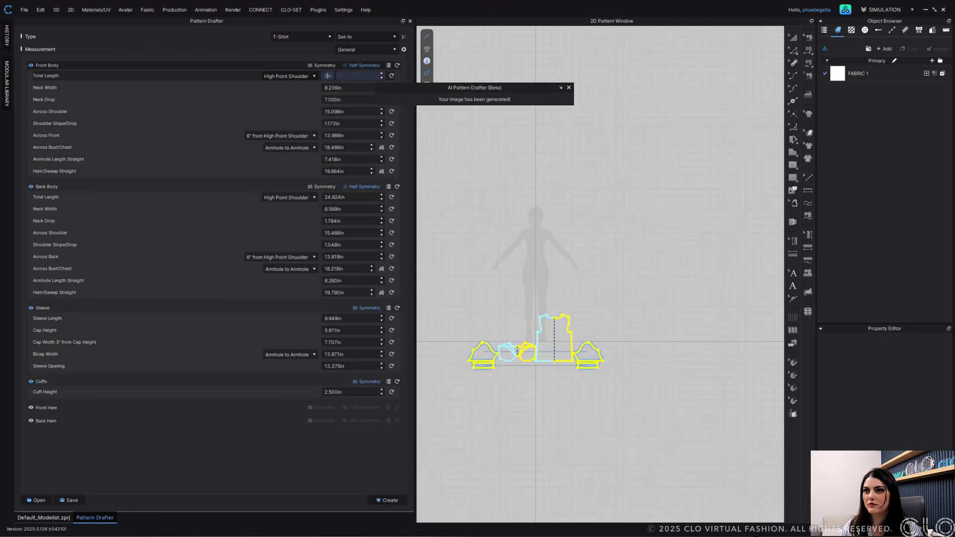
double_click(338, 197)
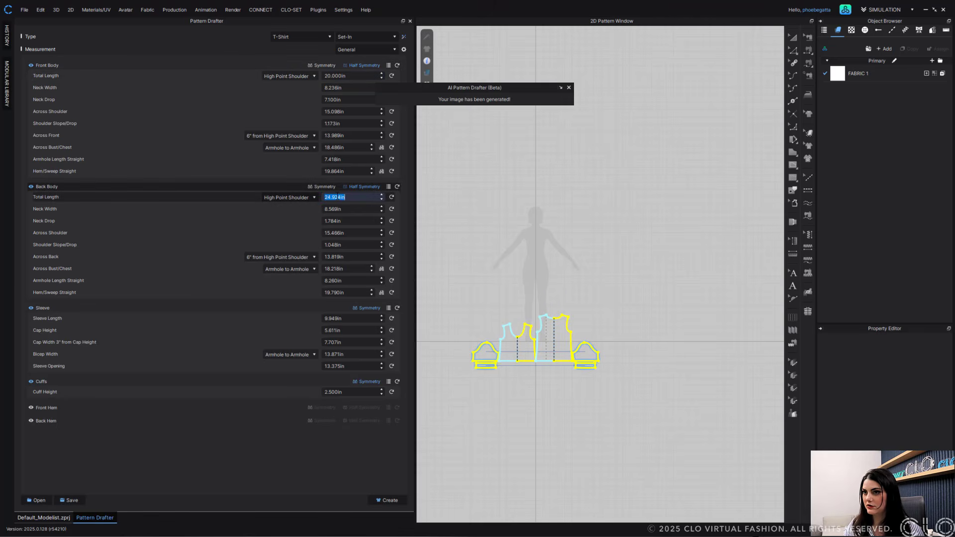
type("20")
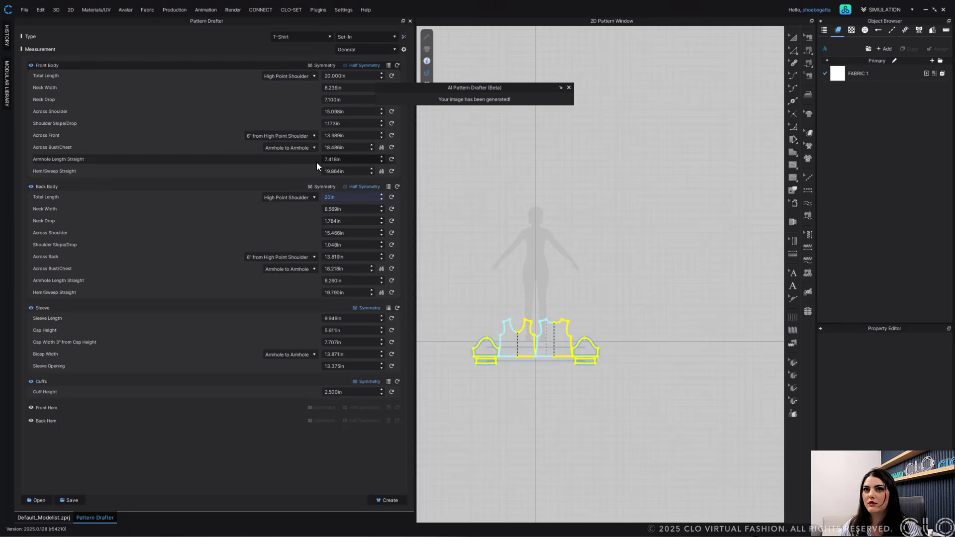
- Set the neck width of both the front and back body to 6 in
double_click(333, 88)
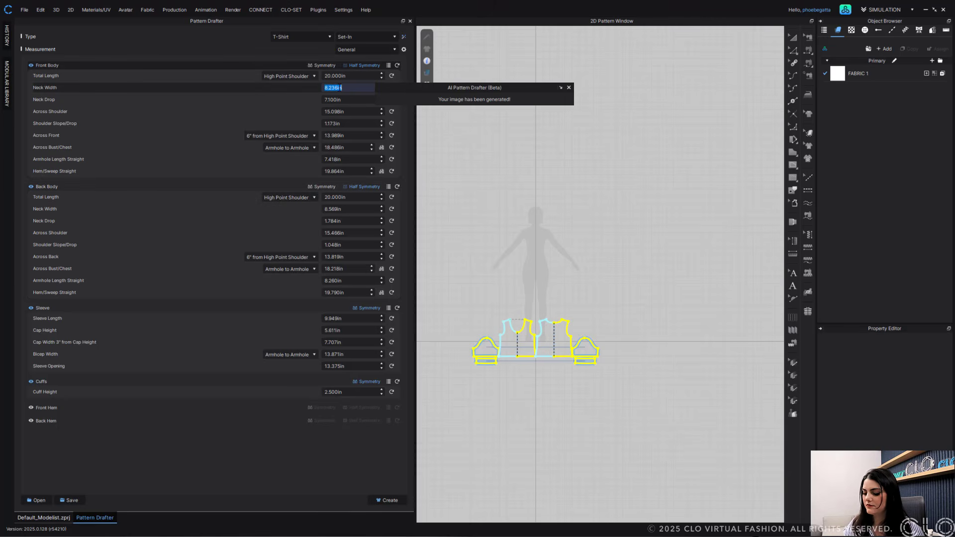
type("6")
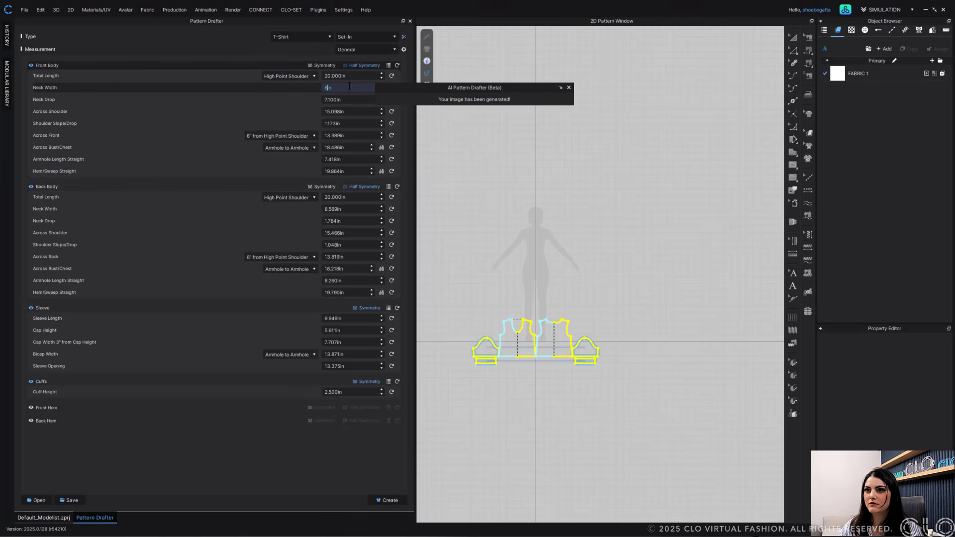
double_click(332, 209)
type("6")
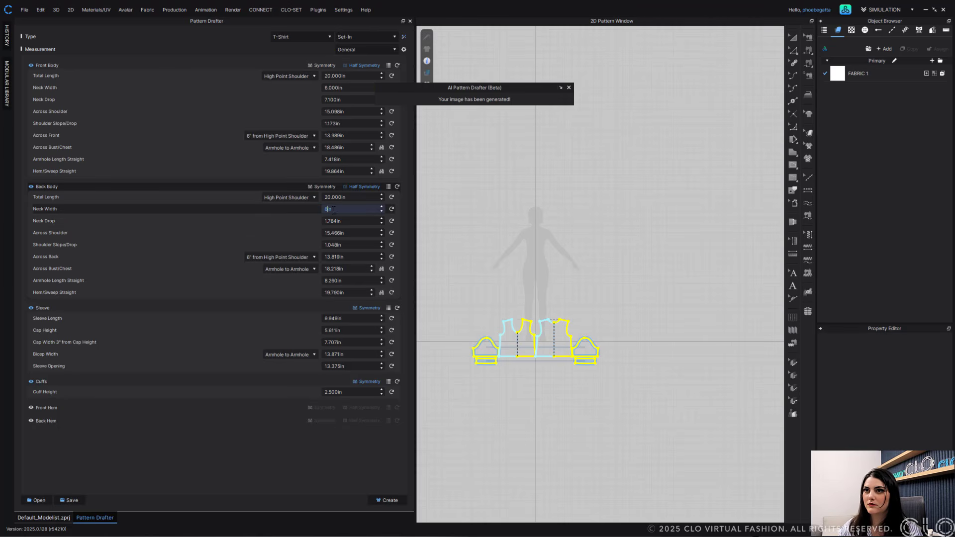
- Set the front neck drop to 4 in and the back neck drop to 1 in
double_click(329, 88)
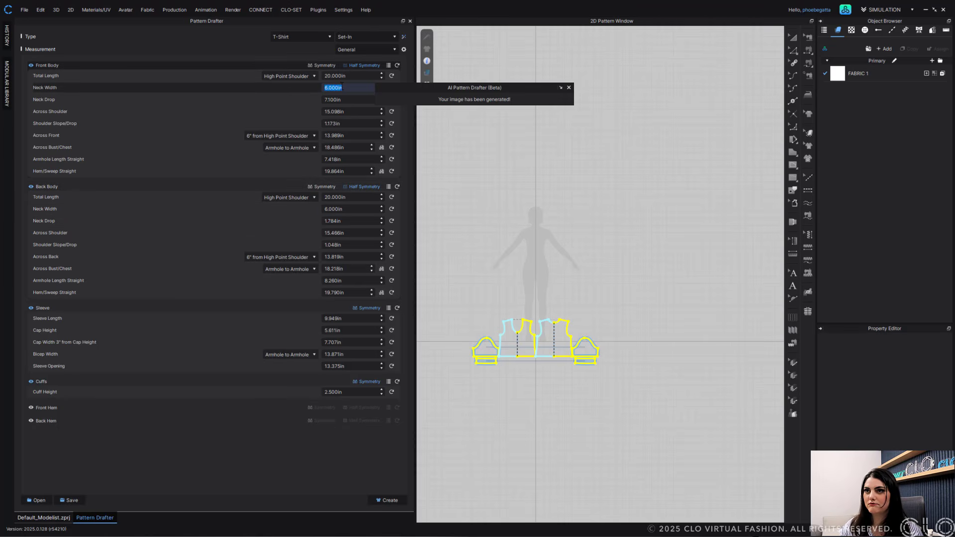
key("Tab")
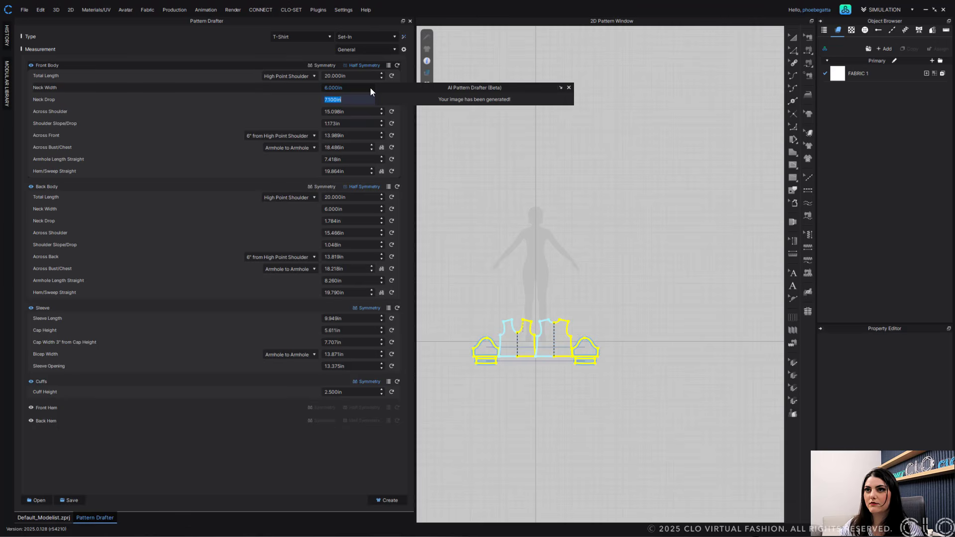
type("4")
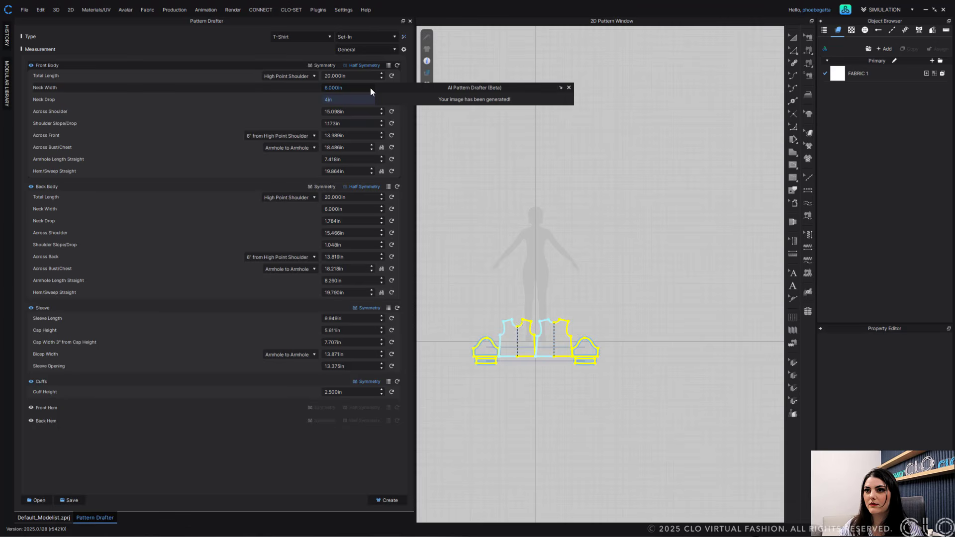
double_click(333, 221)
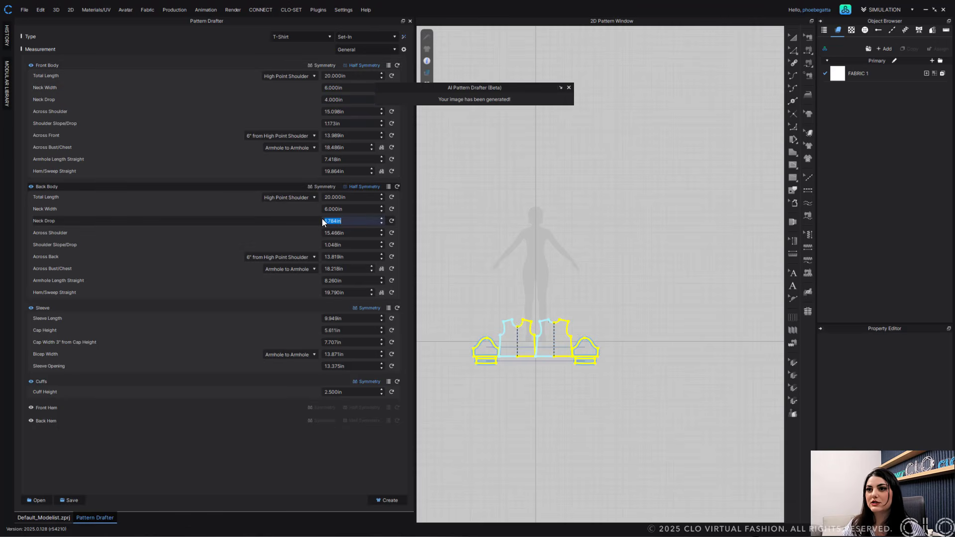
type("1")
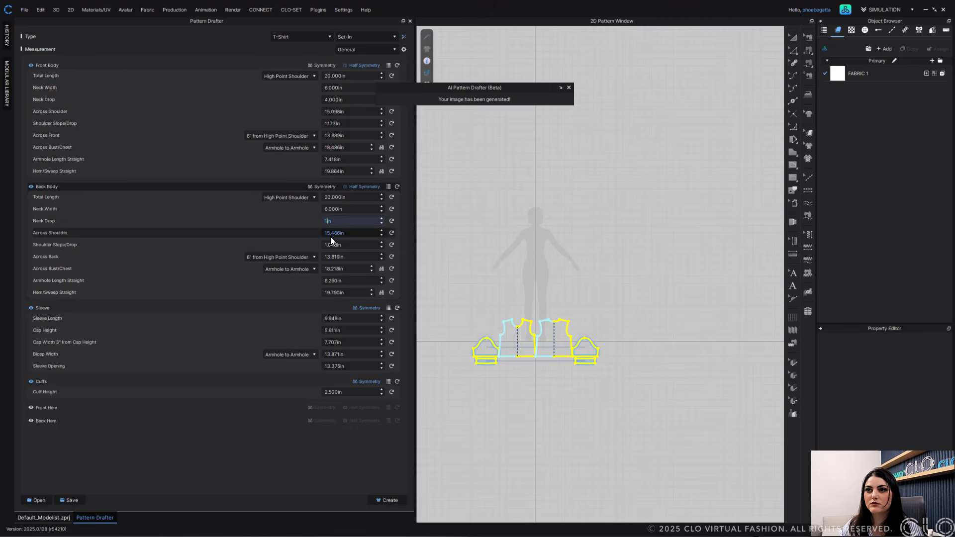
- Set the front across-shoulder width to 14.5 in and the back across-shoulder width to 15.6 in
double_click(335, 233)
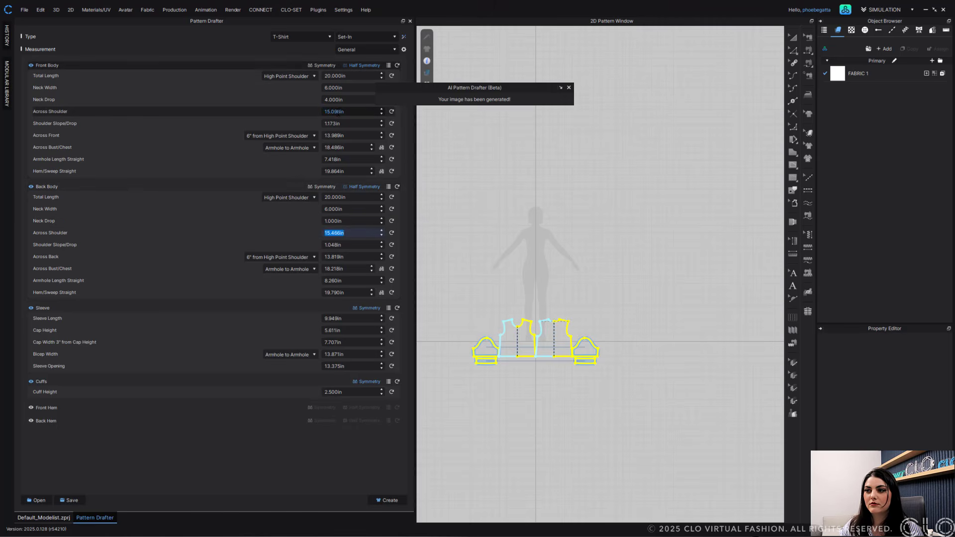
double_click(335, 112)
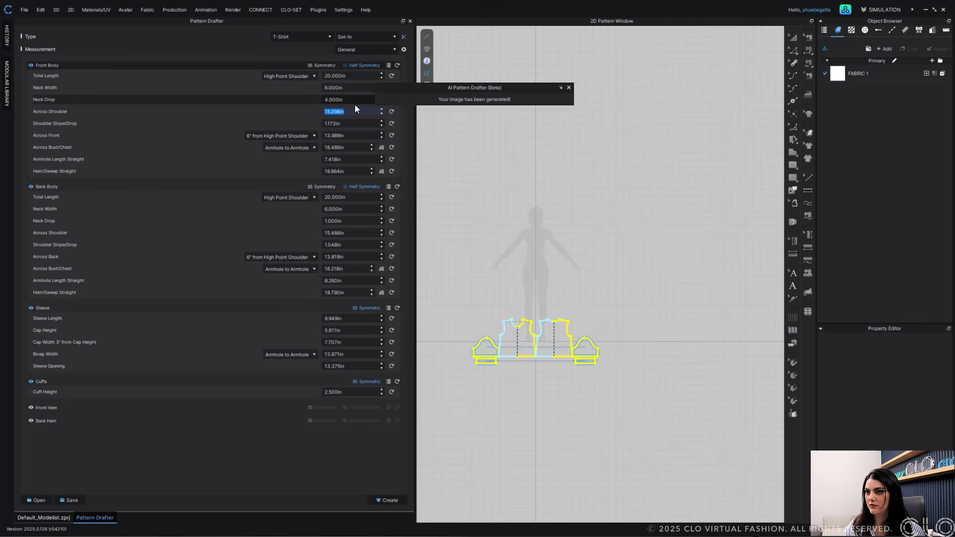
type("14.5")
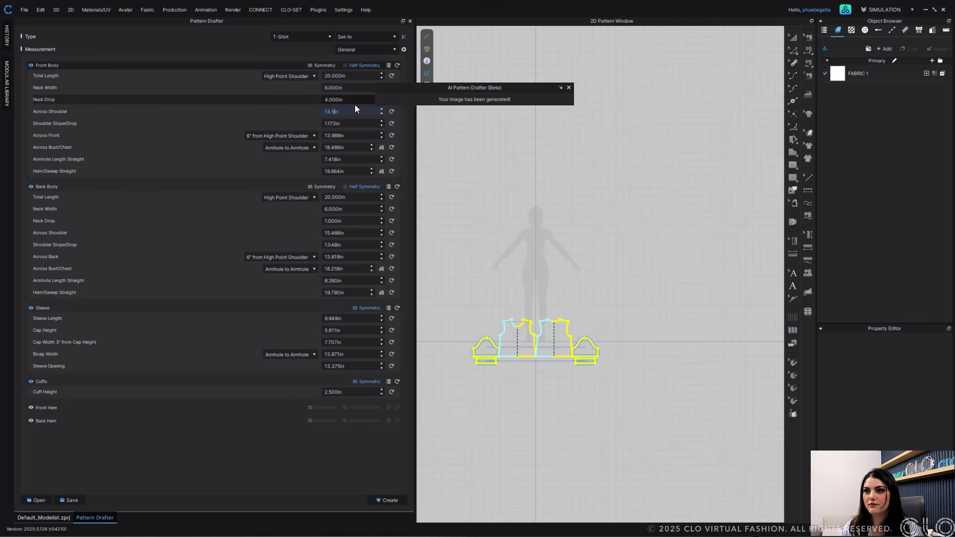
double_click(337, 233)
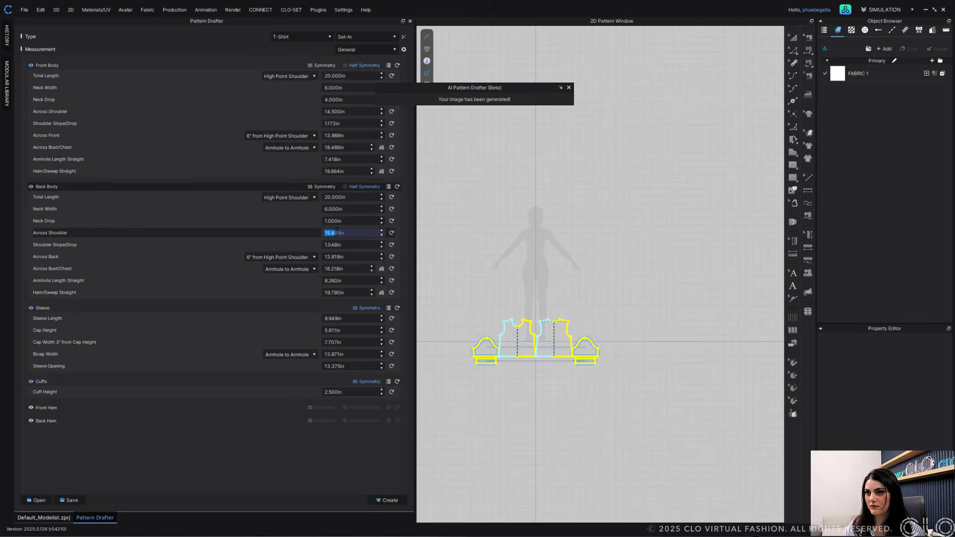
type("1")
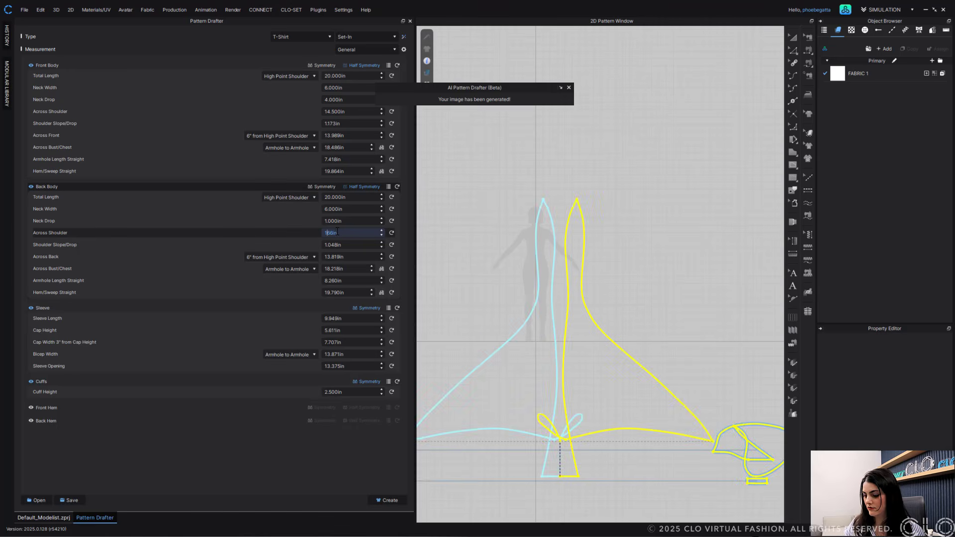
type(".")
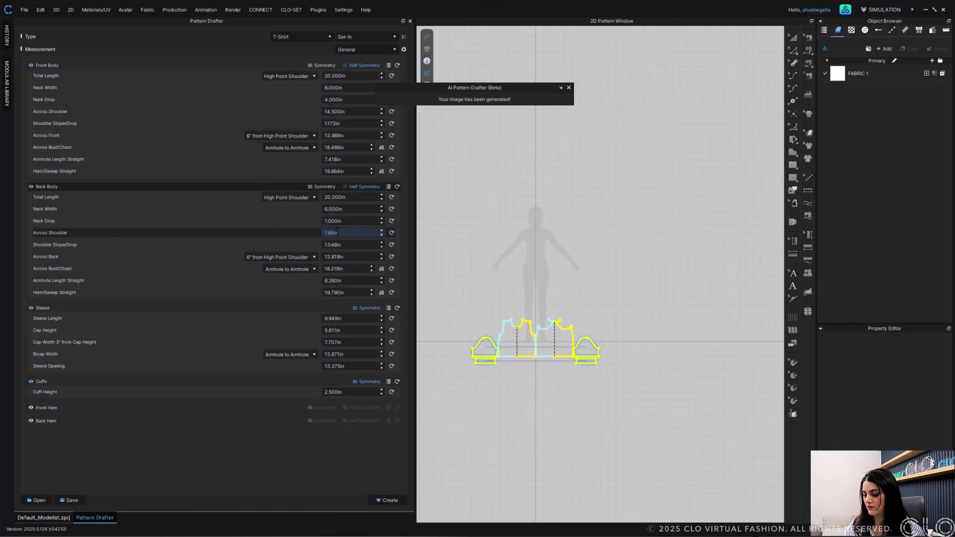
type("5")
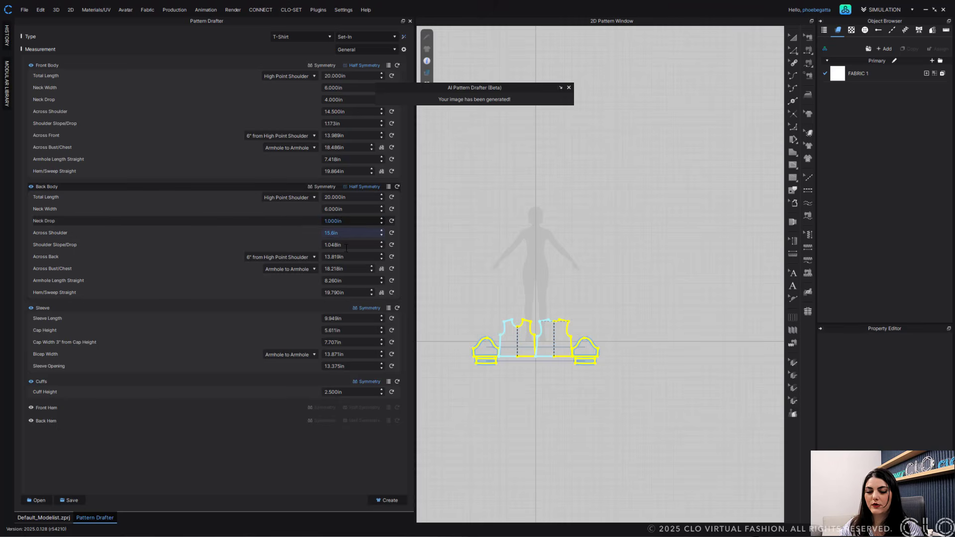
- Create the T-shirt patterns from the edited measurements
left_click(332, 244)
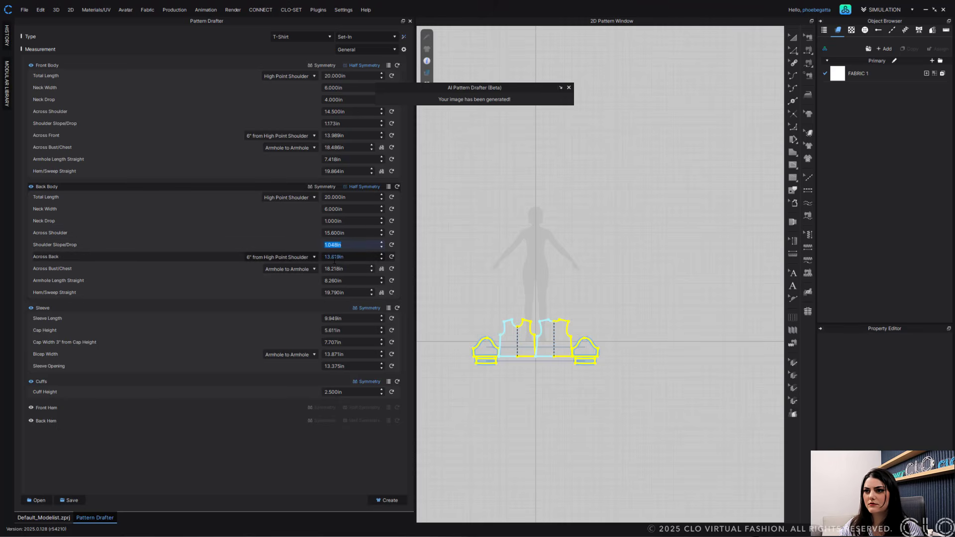
key("Tab")
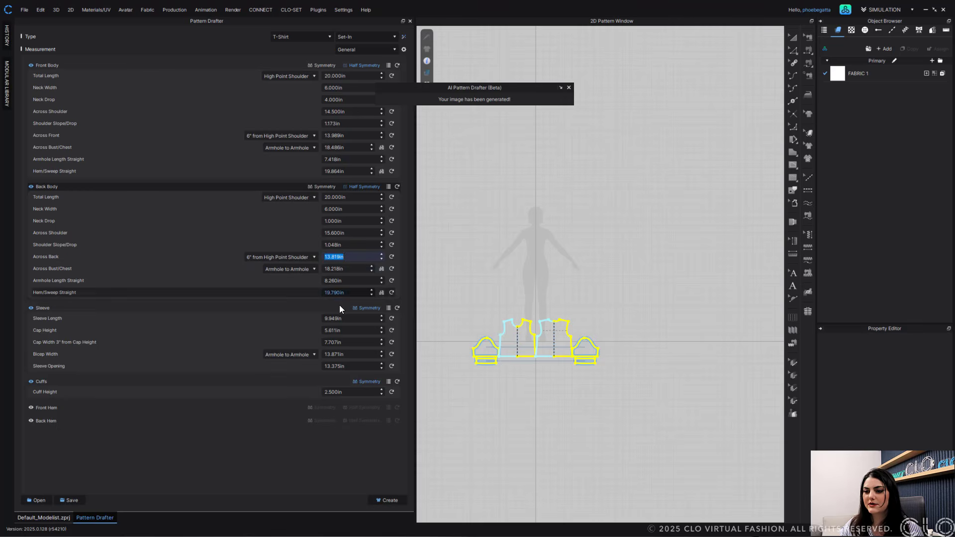
left_click(382, 500)
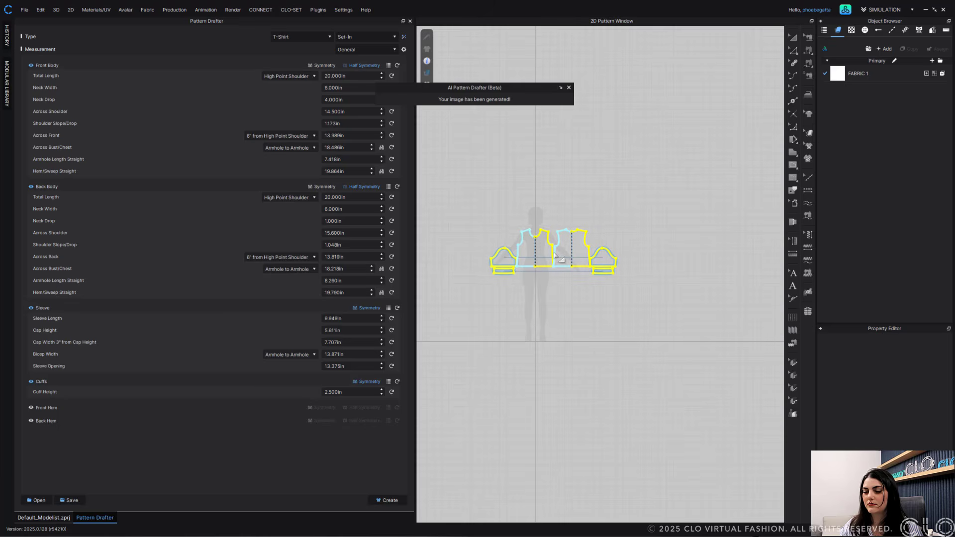
- In the project window, reposition the front and back body patterns around the avatar
left_click(554, 254)
left_click(47, 518)
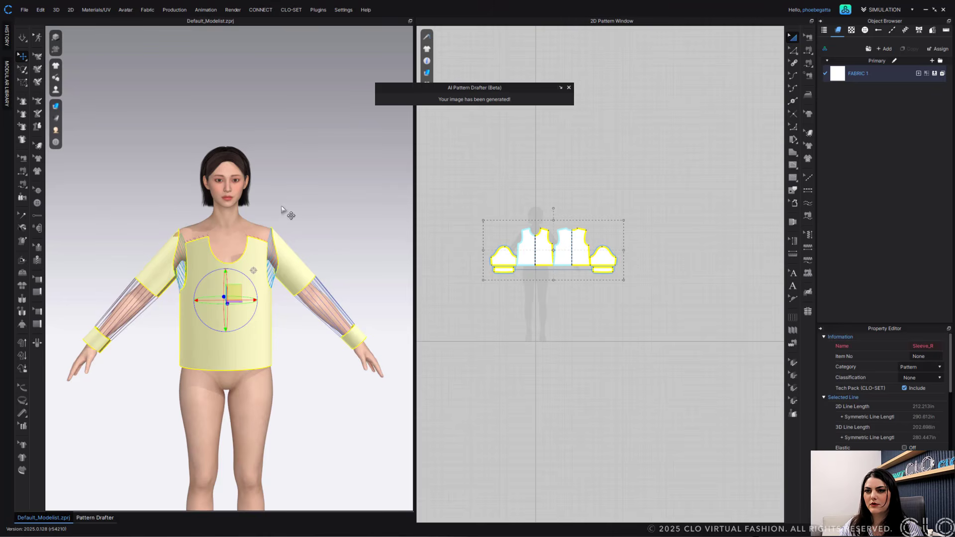
left_click(238, 291)
right_click_drag(241, 319, 267, 316)
left_click_drag(237, 265, 237, 249)
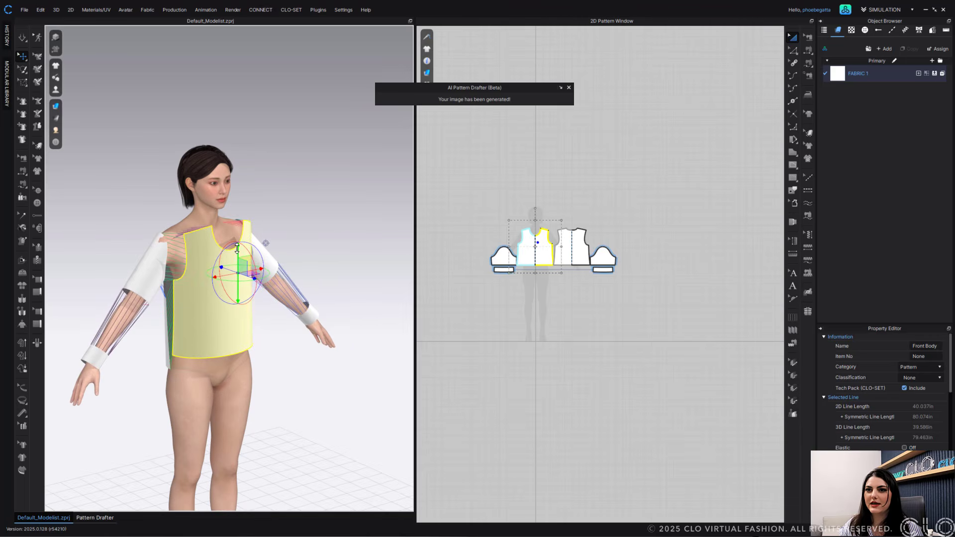
right_click_drag(237, 249, 264, 259)
left_click(163, 263)
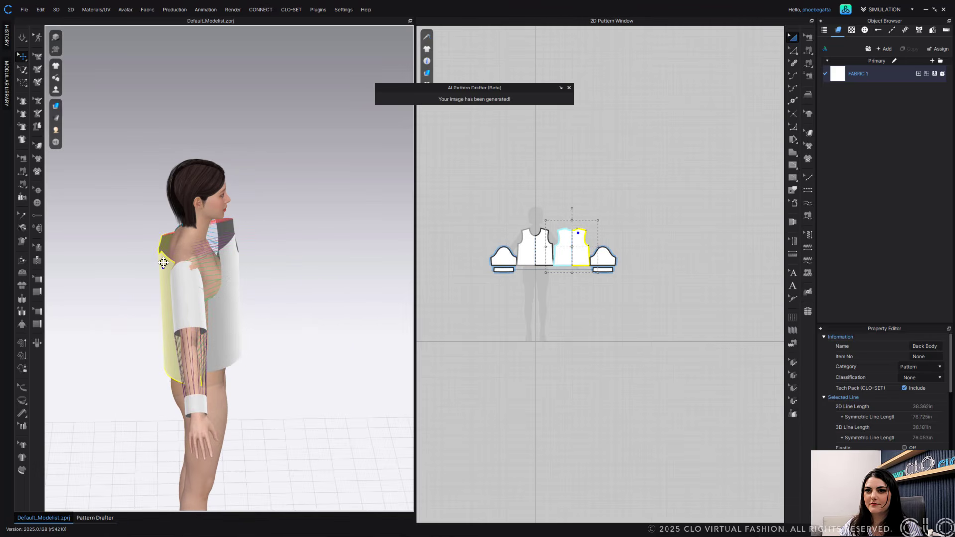
left_click_drag(163, 263, 164, 248)
left_click(271, 258)
right_click_drag(271, 258, 242, 269)
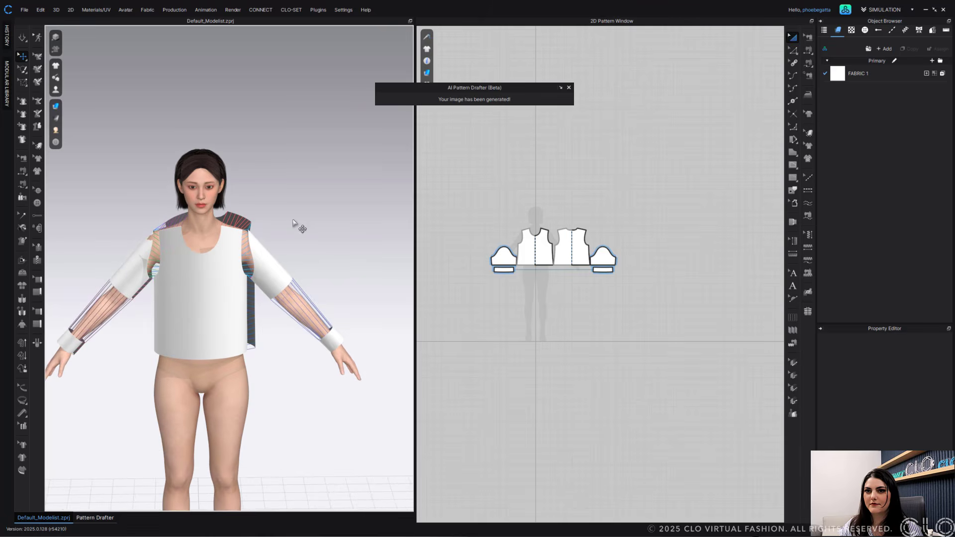
- Simulate the T-shirt on the avatar and inspect the cuffs, sleeves and front body
key("space")
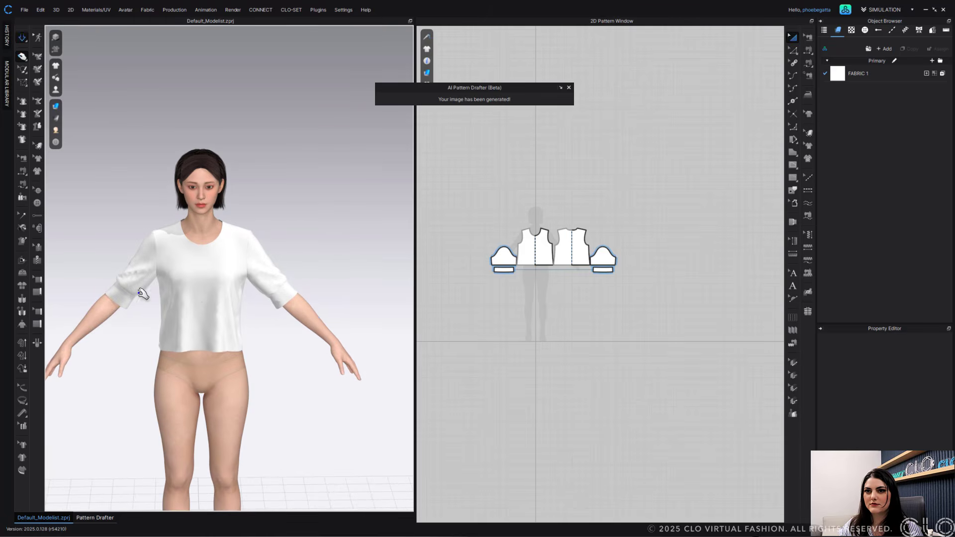
right_click_drag(140, 293, 229, 297)
left_click(145, 292)
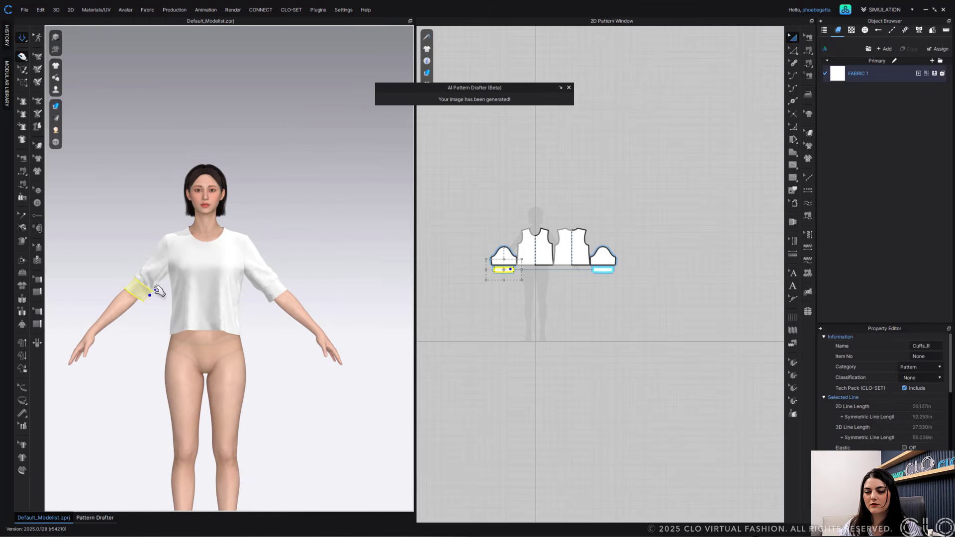
scroll(229, 286, "up", 3)
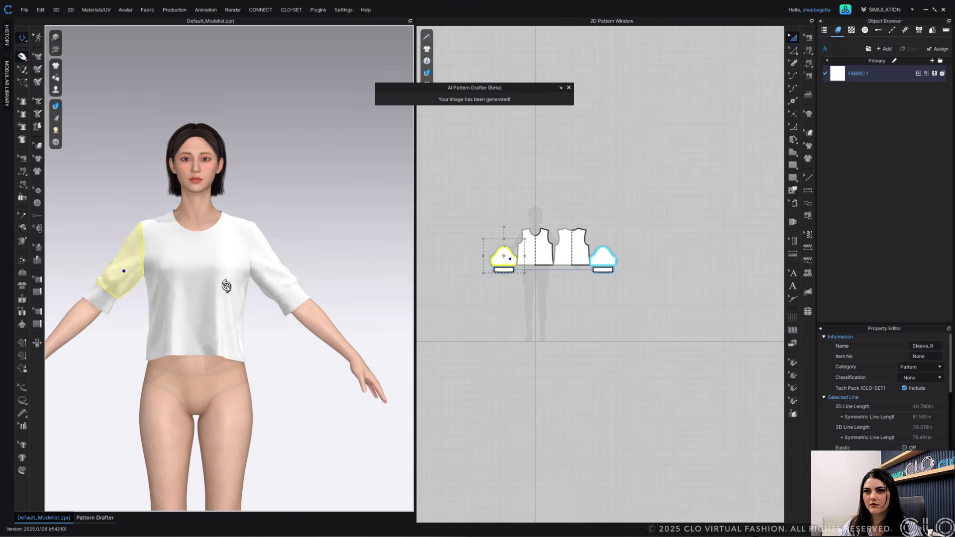
left_click(250, 227)
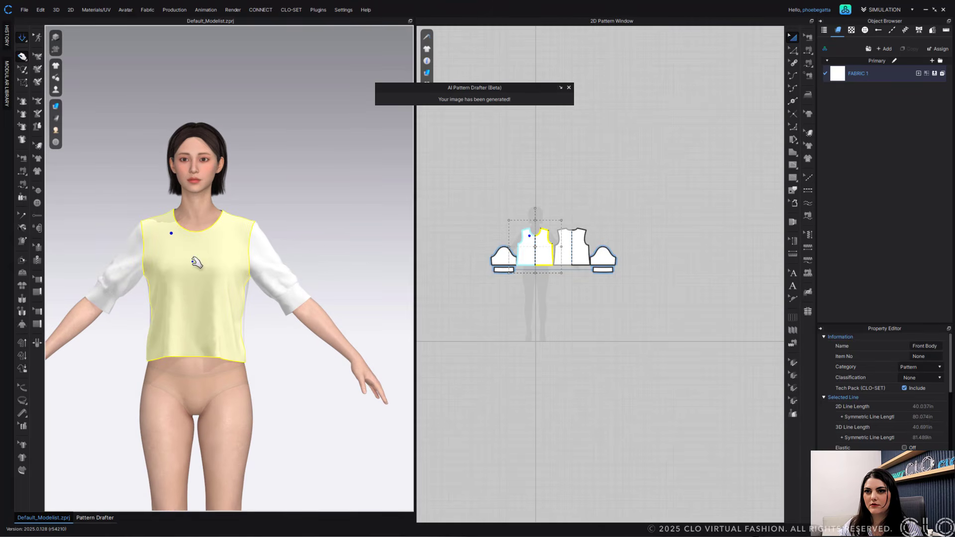
left_click(274, 290)
mouse_move(269, 316)
right_mouse_down()
mouse_move(362, 321)
mouse_move(277, 320)
right_mouse_up()
left_click(291, 228)
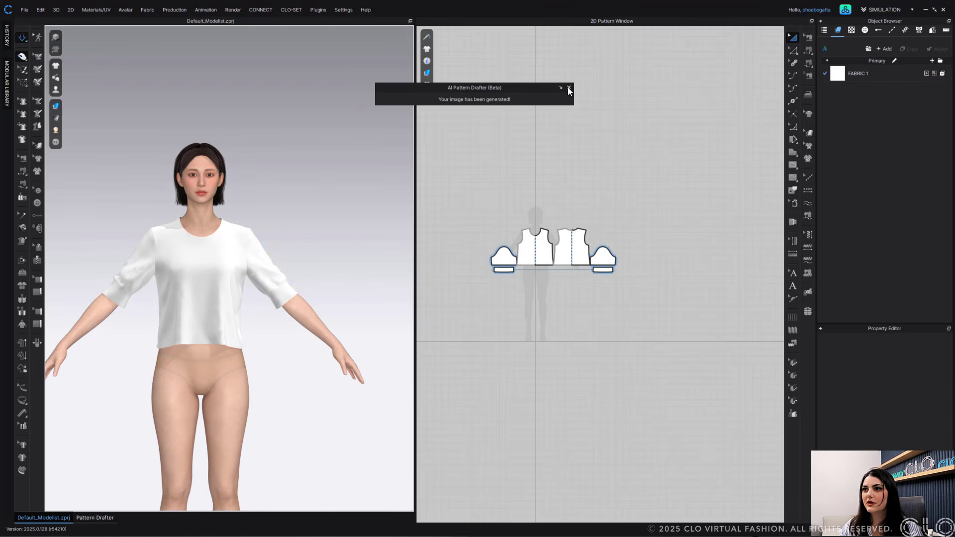
- Compare the uploaded sketch with the draped T-shirt and its 2D patterns
left_click(561, 88)
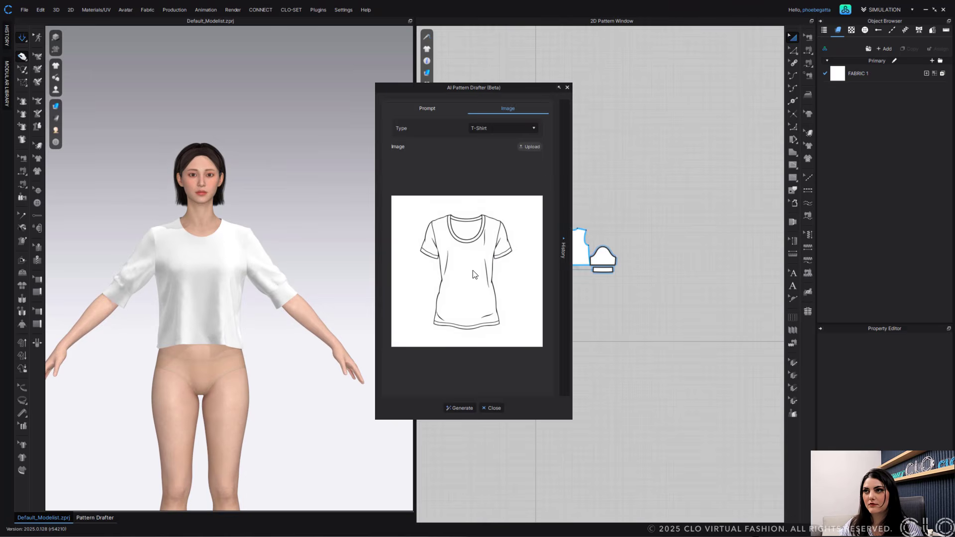
left_click(559, 87)
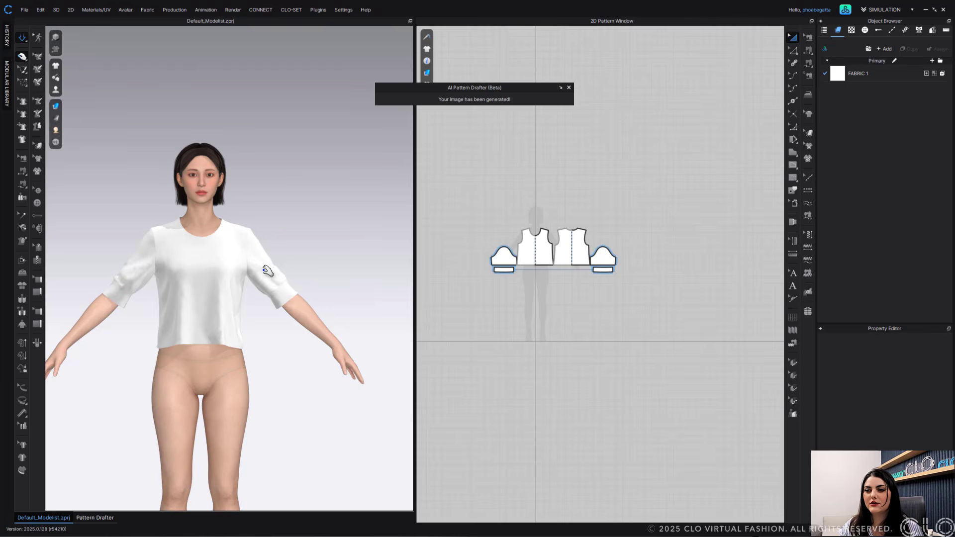
scroll(271, 273, "up", 4)
scroll(607, 259, "up", 5)
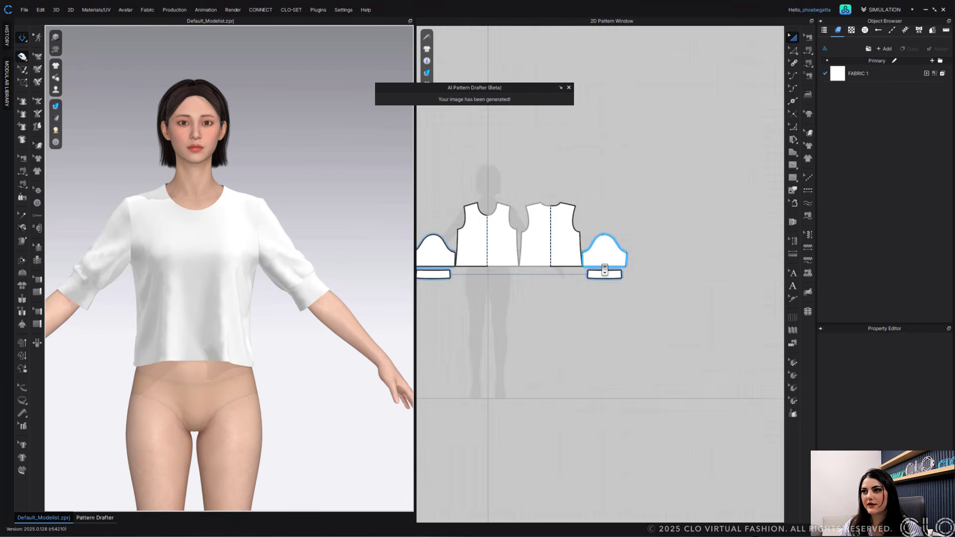
middle_click_drag(595, 255, 740, 283)
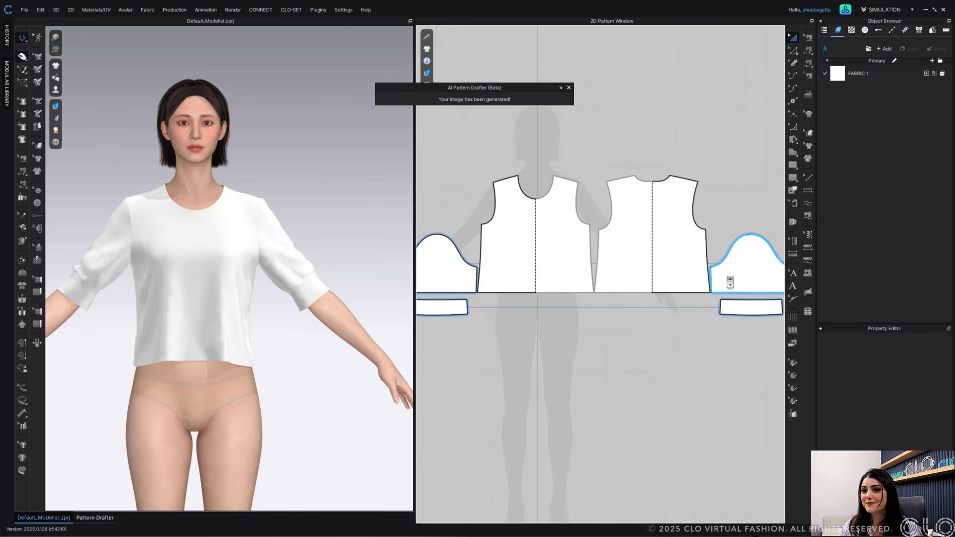
scroll(723, 197, "down", 3)
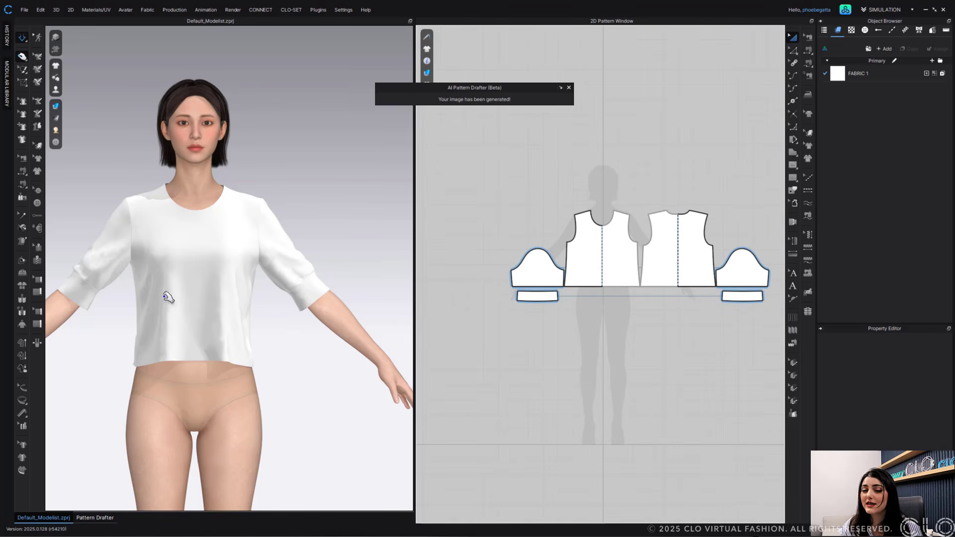
scroll(219, 298, "down", 2)
middle_click_drag(226, 298, 268, 285)
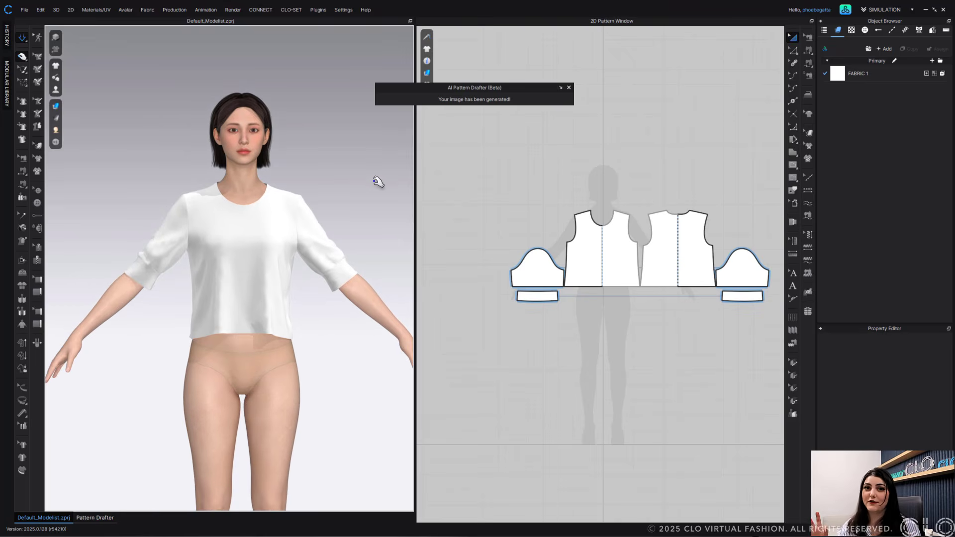